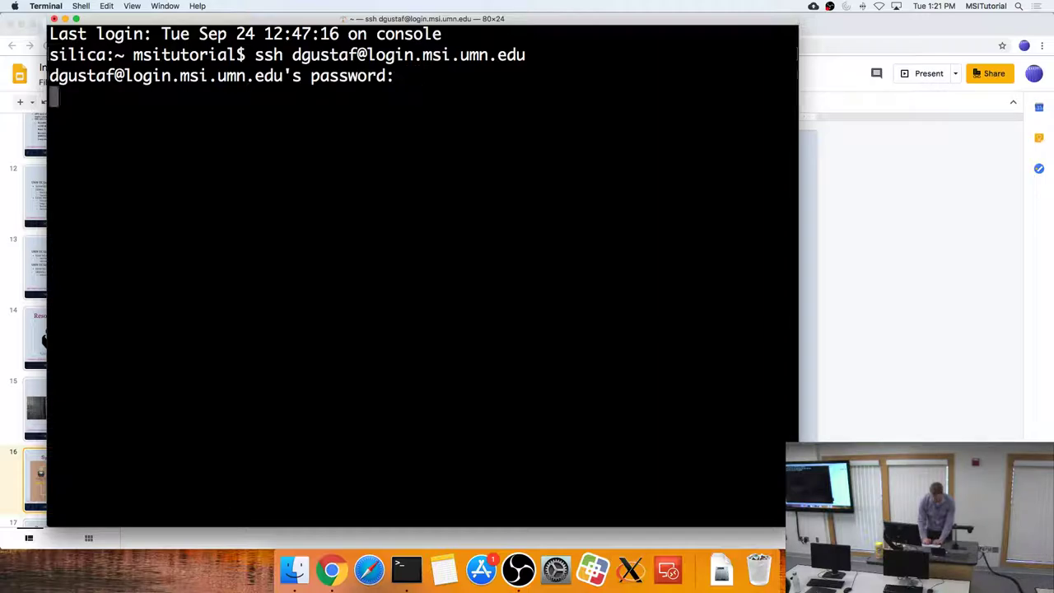
- Log in to the MSI login node, clear the screen, and bring up the systems map slide
type("clear")
key("Return")
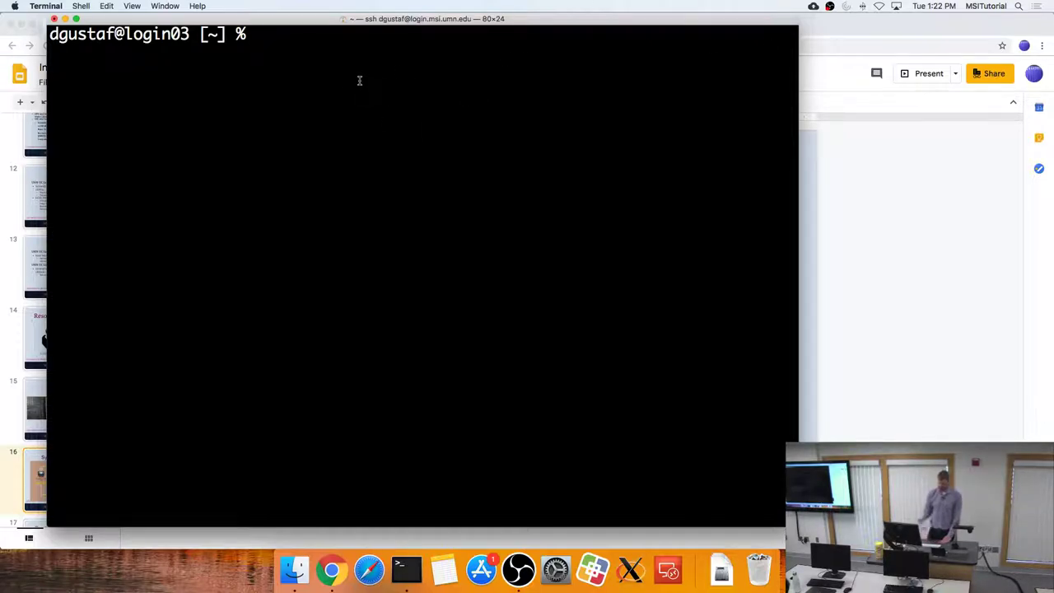
left_click(826, 24)
left_click(559, 248)
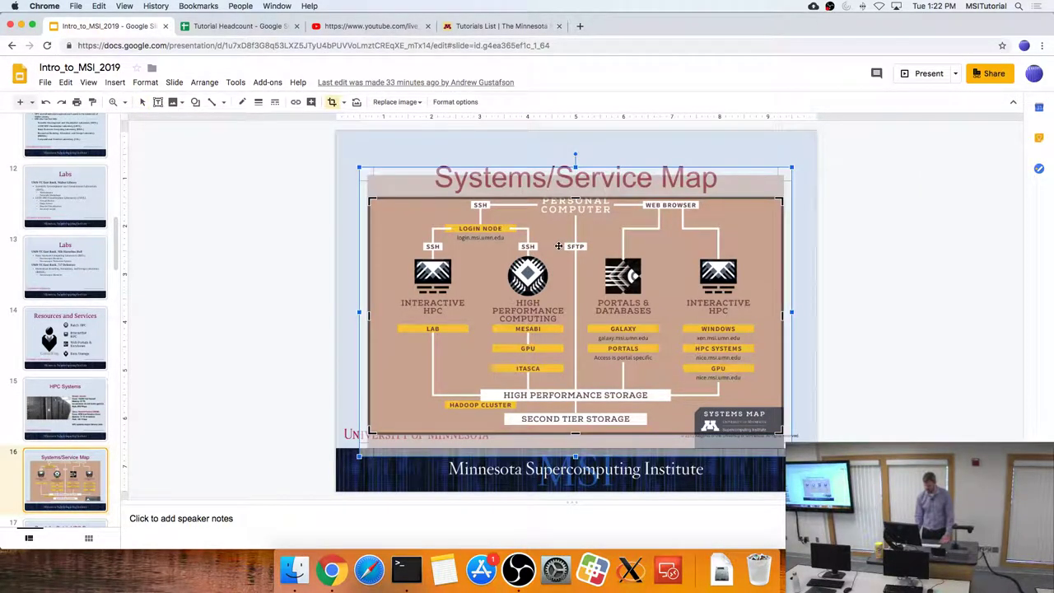
- Show the systems map slide full screen briefly, then return to Terminal
left_click(928, 78)
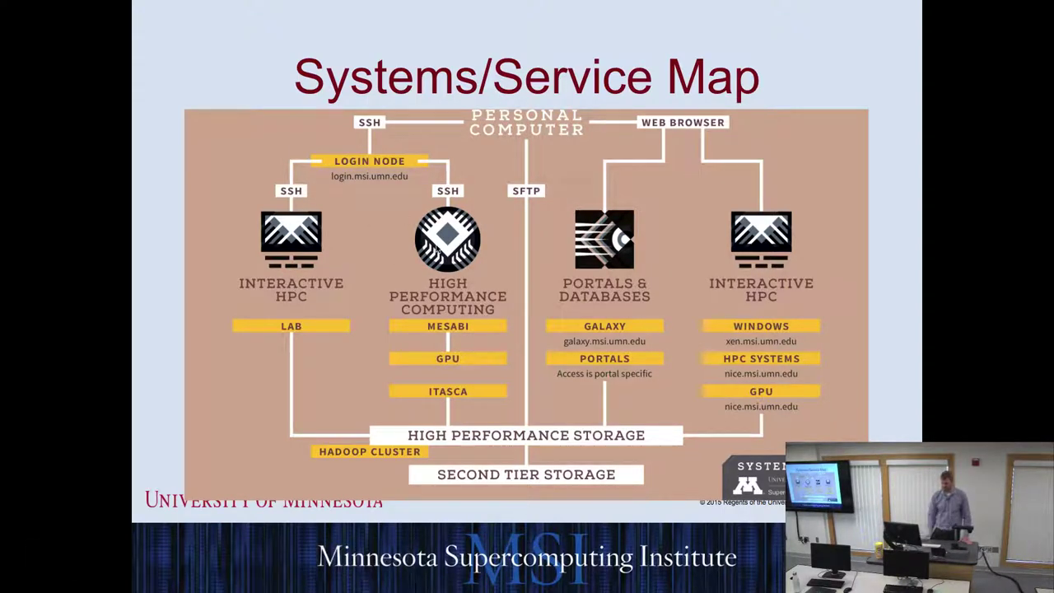
key("Escape")
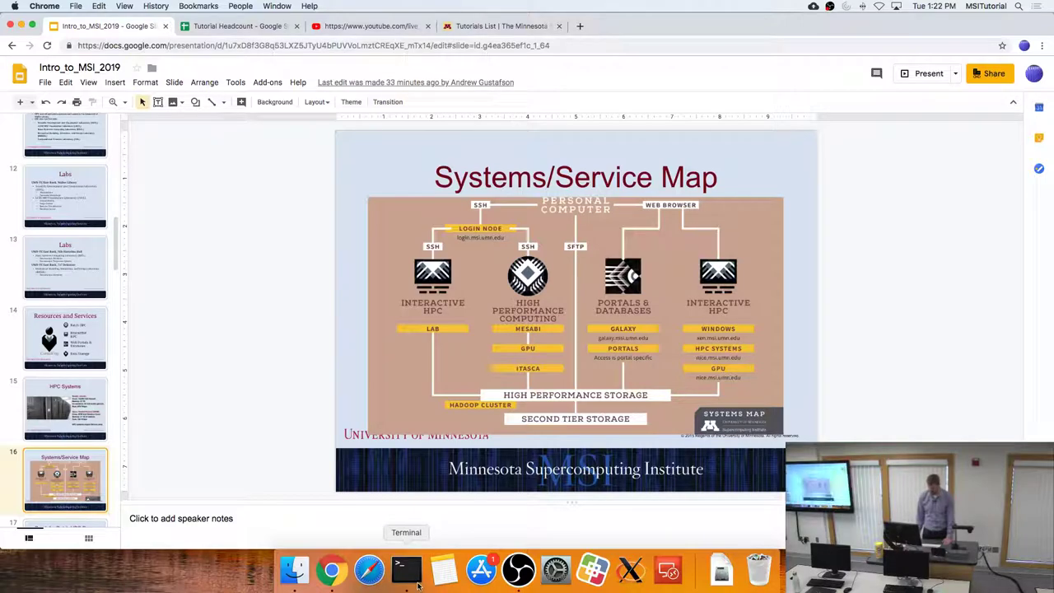
left_click(406, 569)
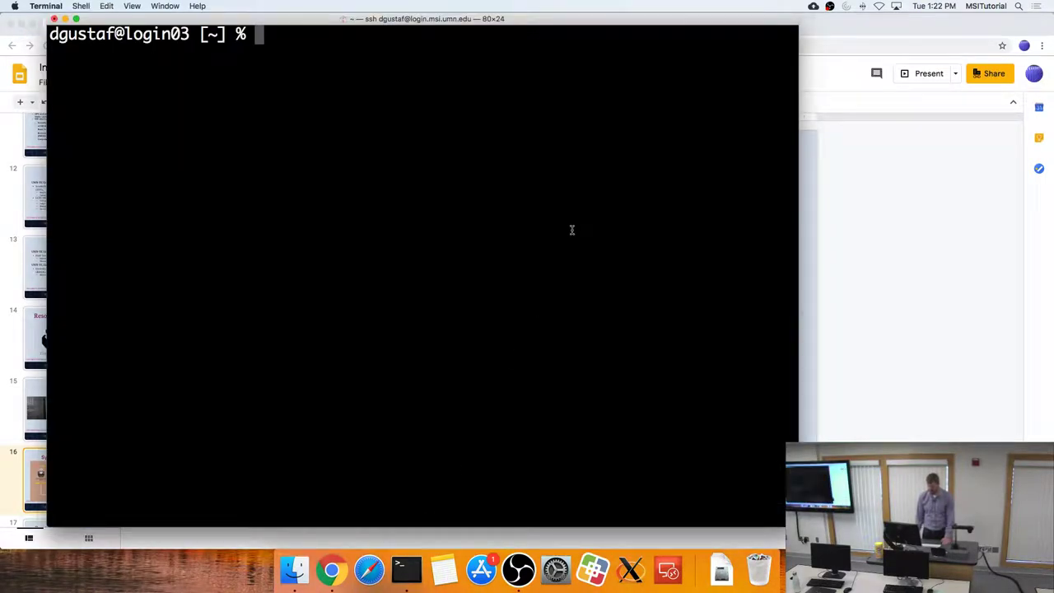
- SSH to Mesabi with the password, clear its banner, and exit back to the login node
type("ssh mesabi")
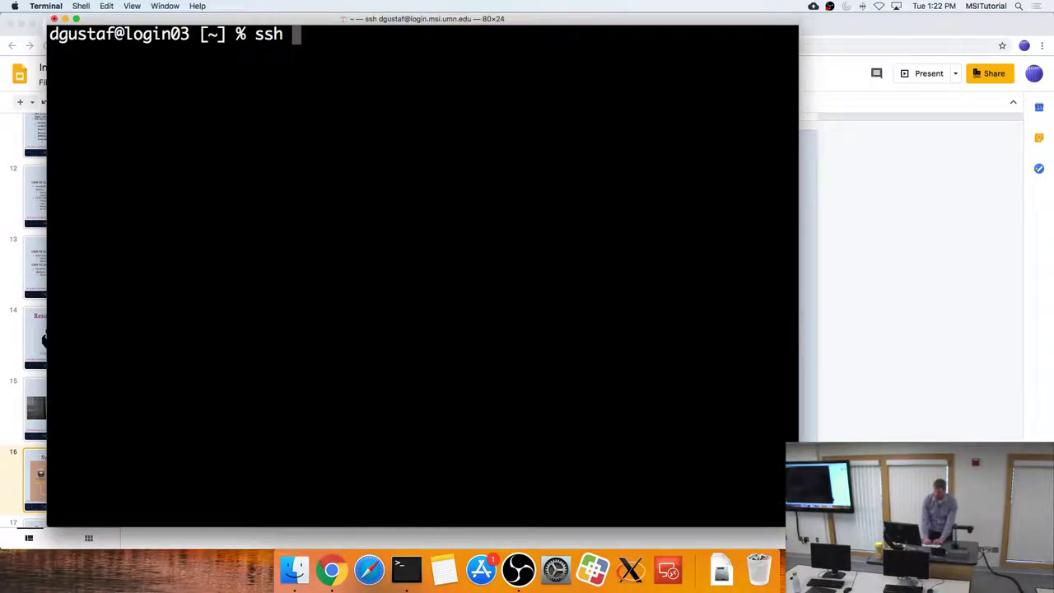
key("Return")
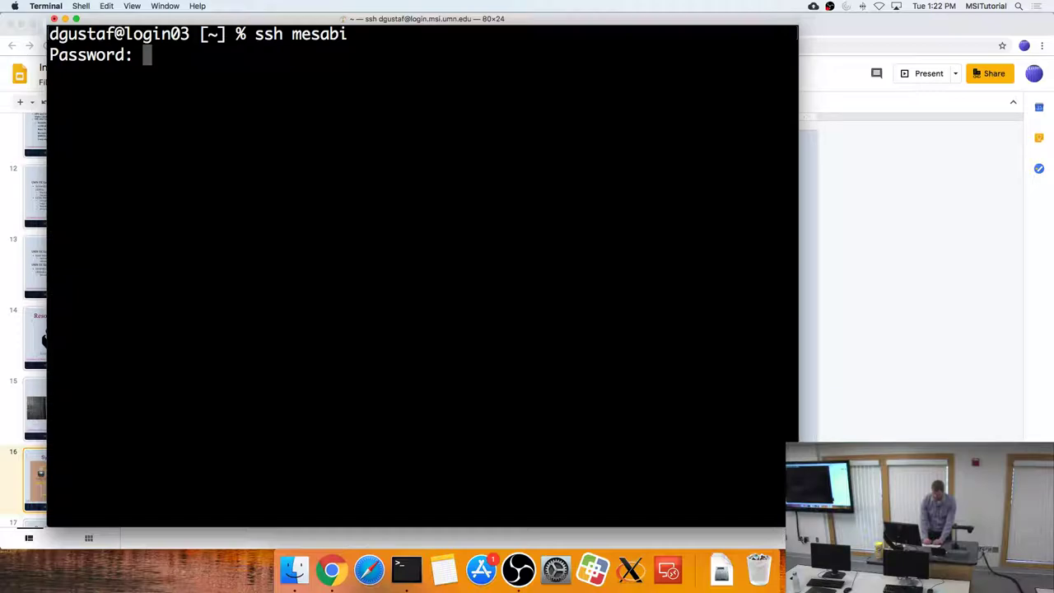
key("Return")
type("c")
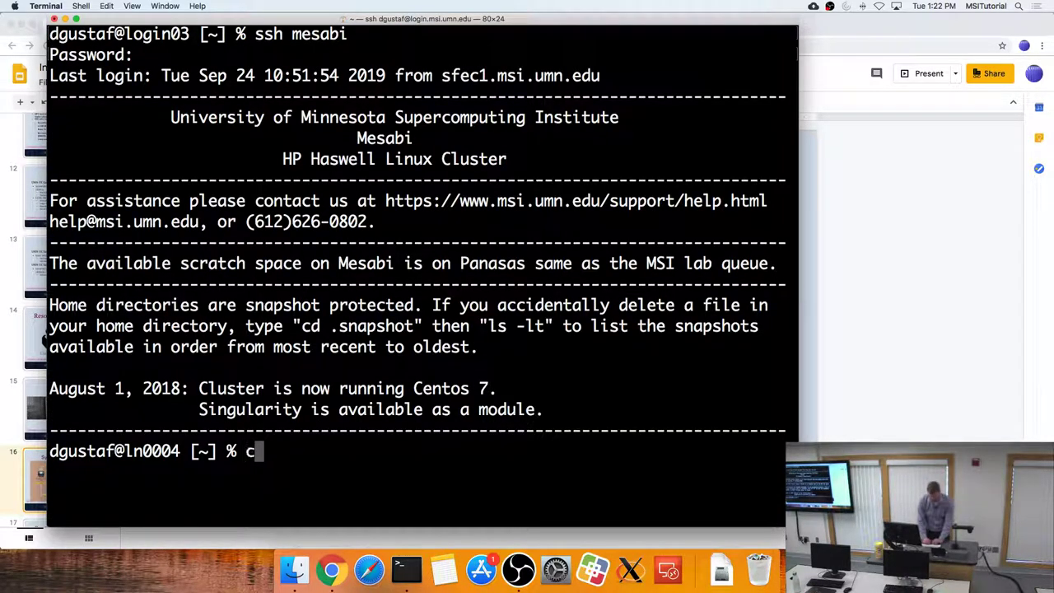
type("lear")
key("Return")
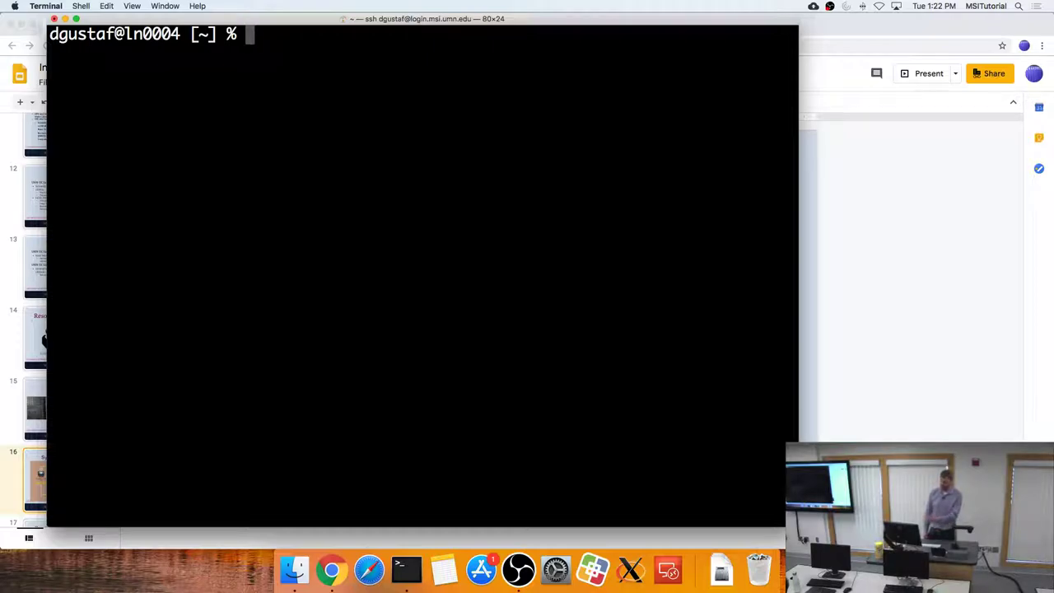
type("e")
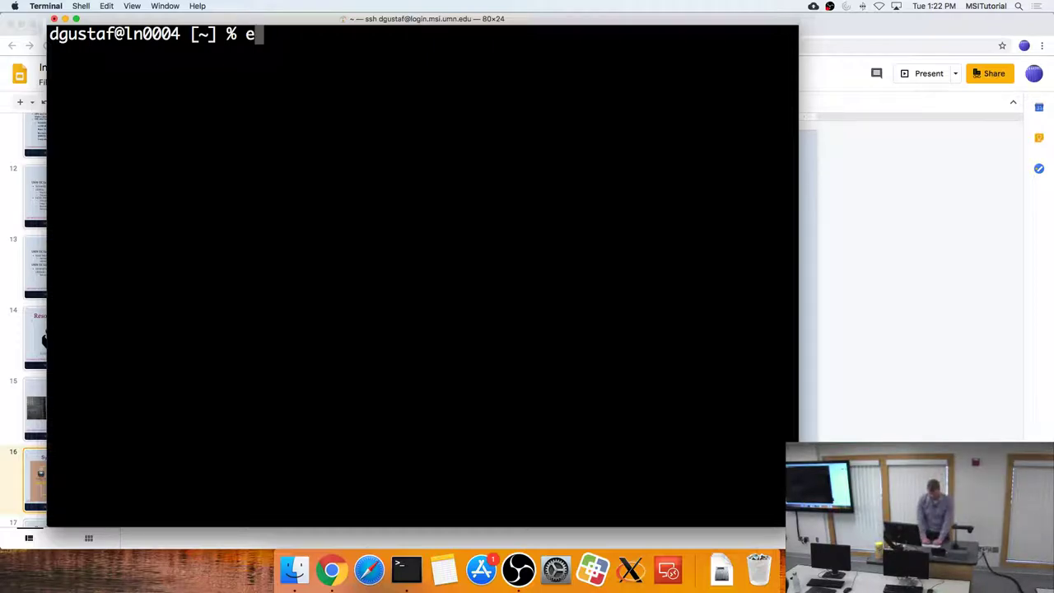
type("xit")
key("Return")
- Clear the screen, SSH into the lab system with the password, and clear its banner
type("ssh")
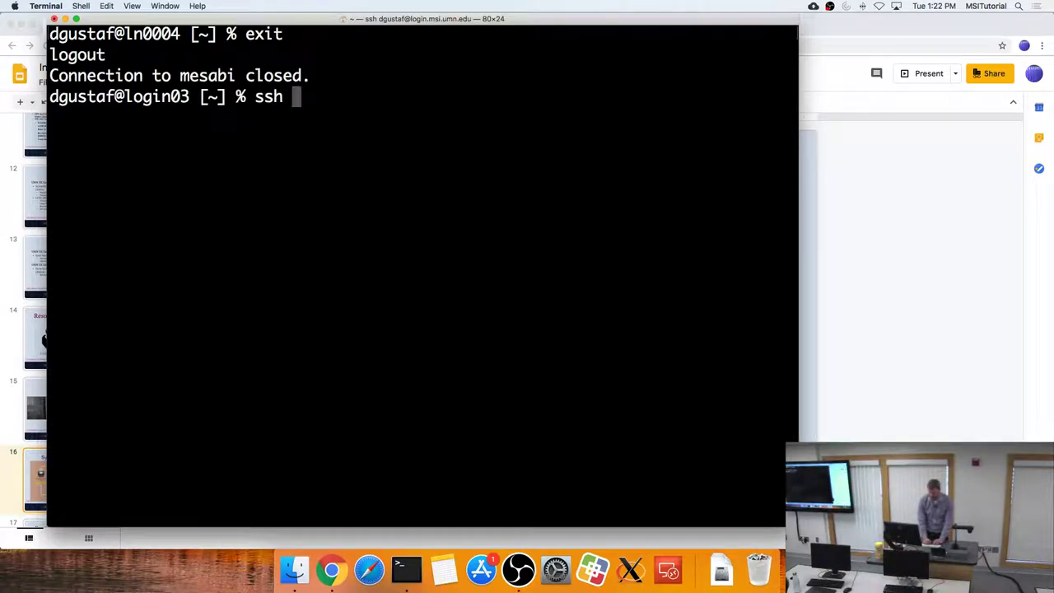
key("BackSpace")
key("BackSpace")
key("BackSpace")
type("clear")
key("Return")
type("ssh lab")
key("Return")
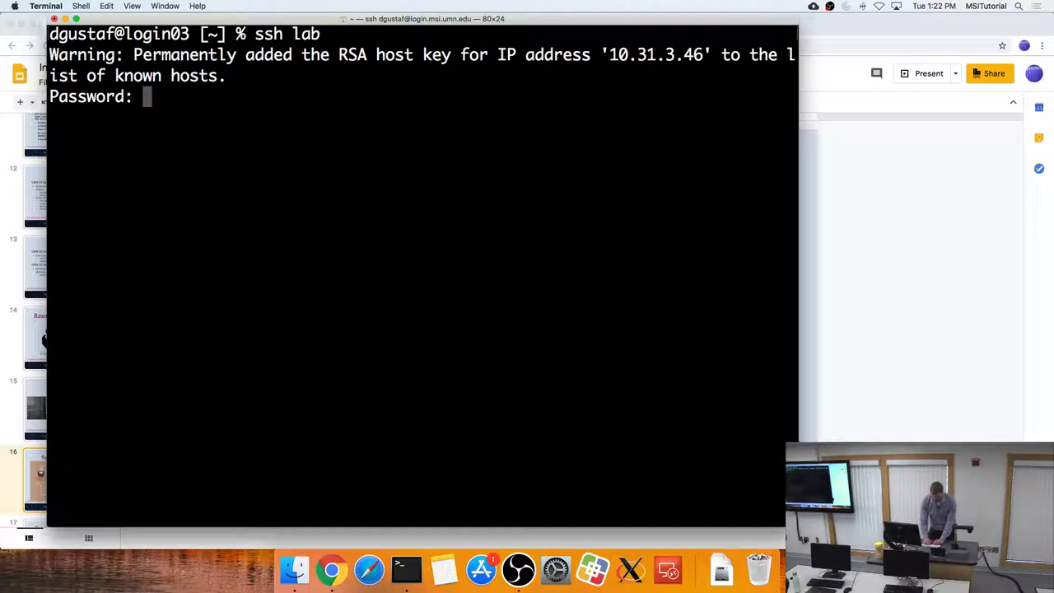
key("Return")
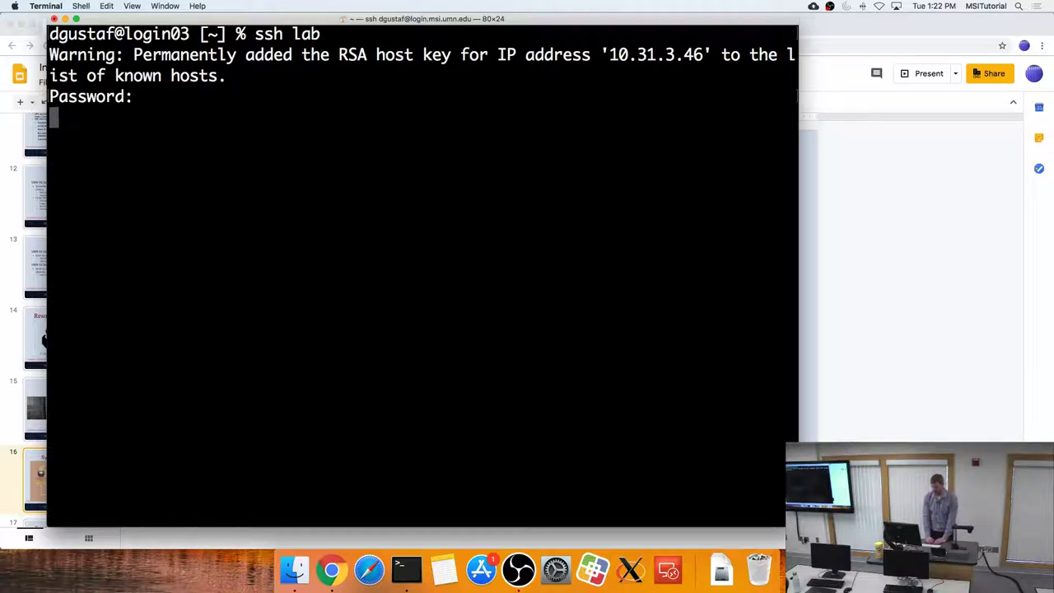
type("clear")
key("Return")
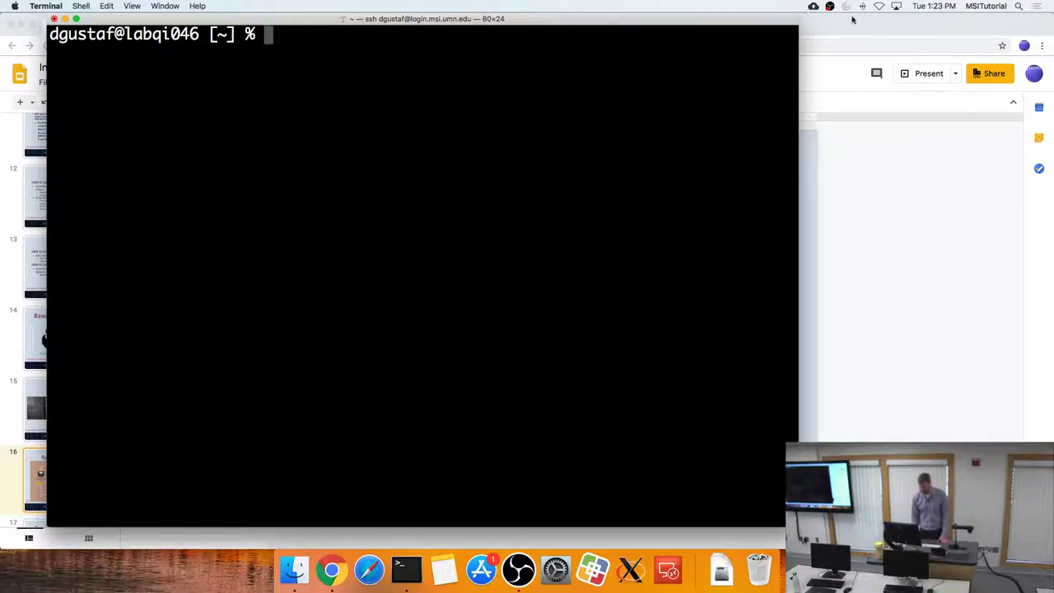
left_click(831, 70)
- Present the Systems/Service Map slide full screen, then exit to the Slides editor
left_click(920, 73)
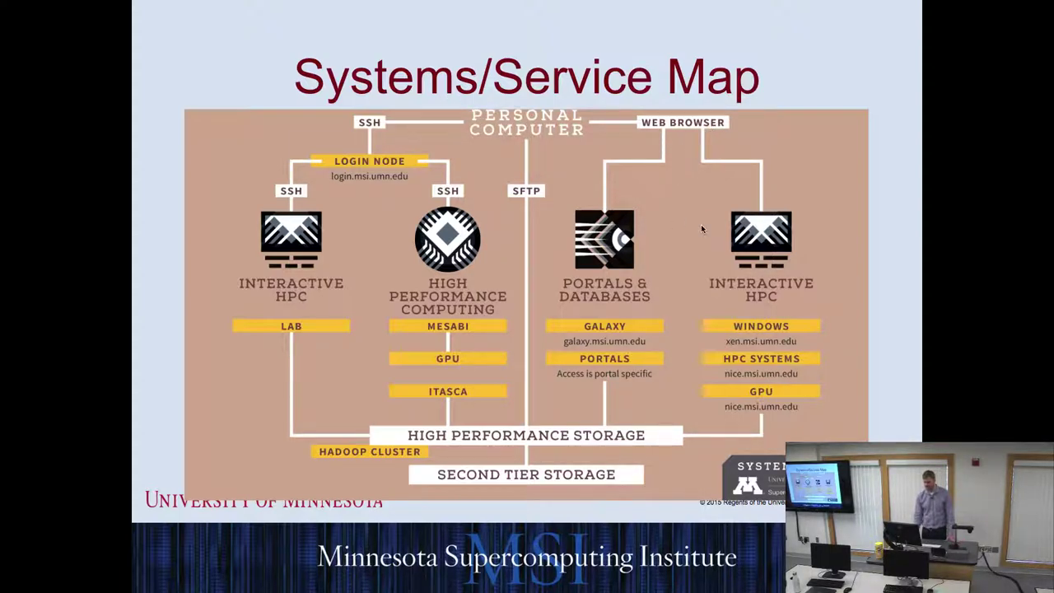
key("Escape")
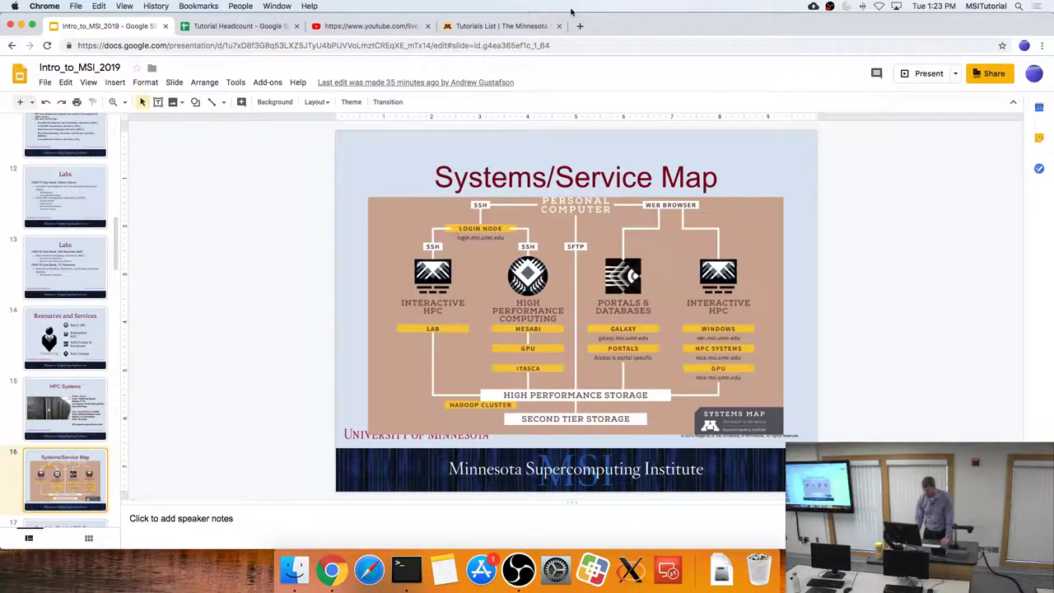
- Search Google for 'jupyter msi umn' in a new tab and open MSI's Jupyter getting-started page
left_click(580, 25)
type("jup")
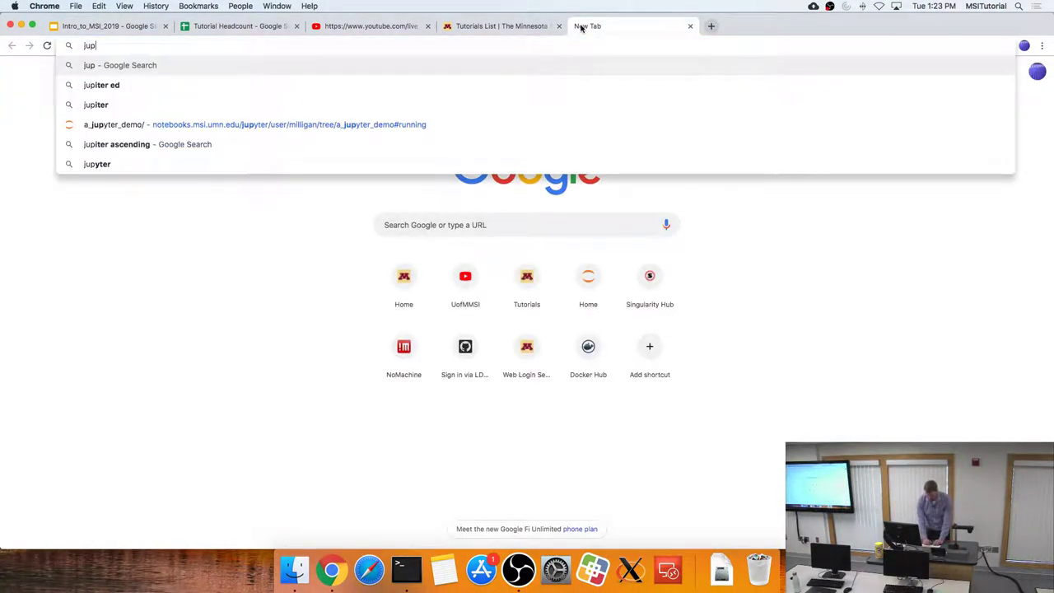
type("iter")
key("BackSpace")
key("BackSpace")
key("BackSpace")
key("BackSpace")
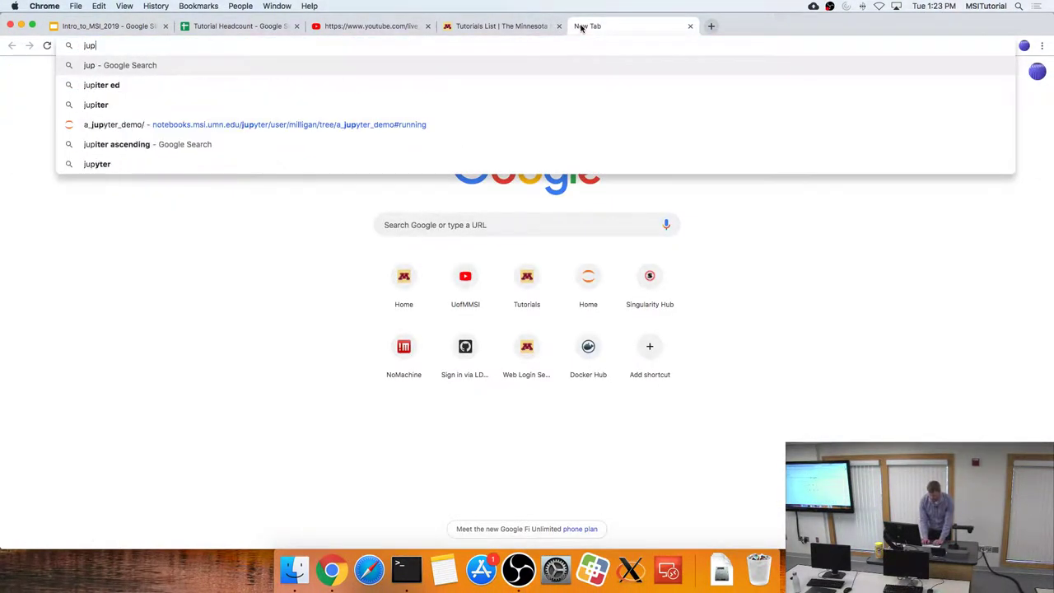
key("BackSpace")
key("BackSpace")
key("BackSpace")
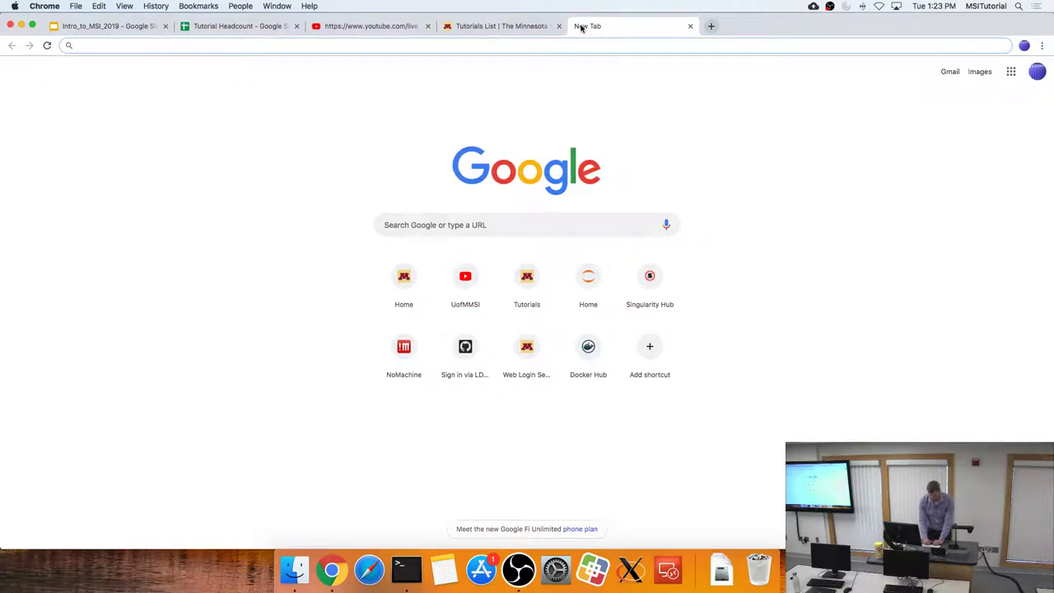
type("jupy")
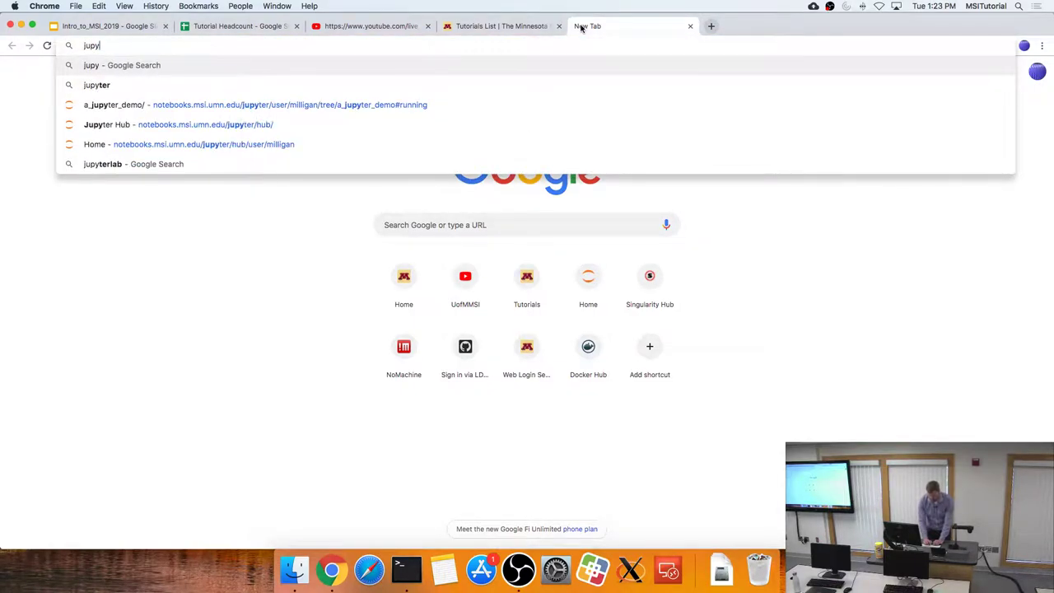
type("ter msi umn")
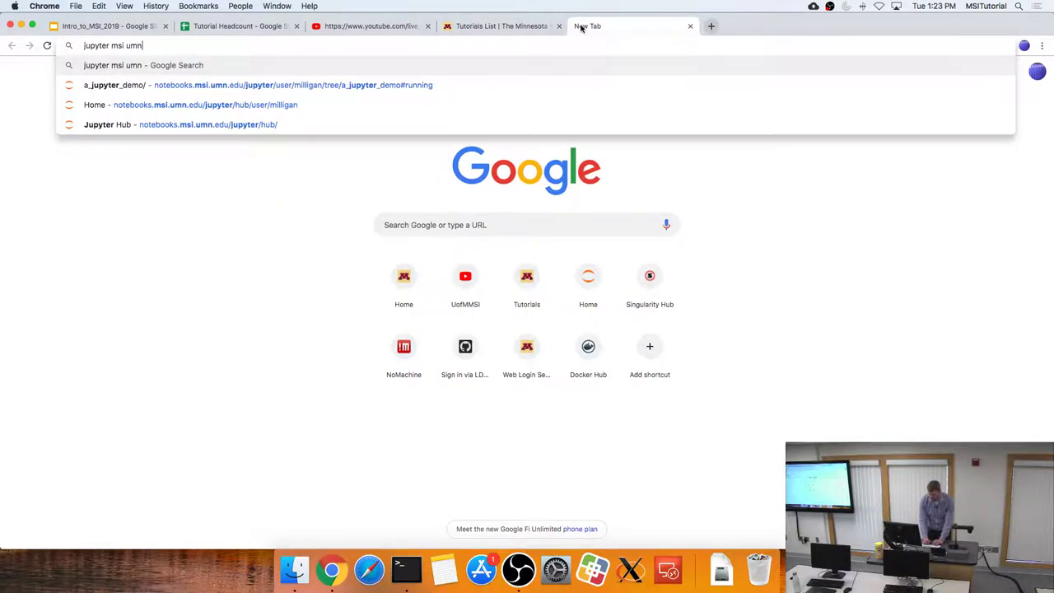
key("Return")
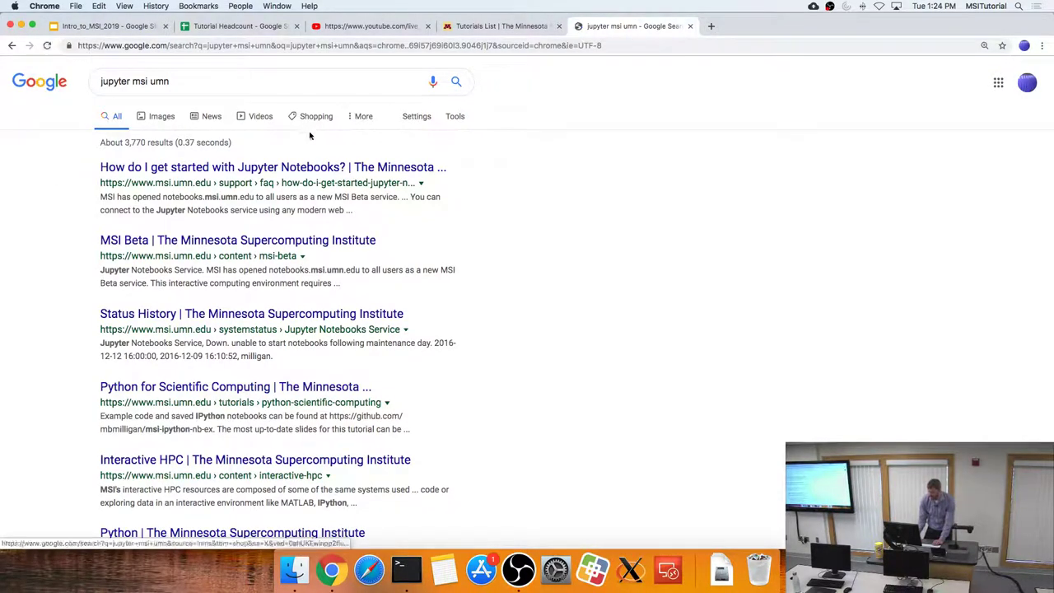
left_click(346, 168)
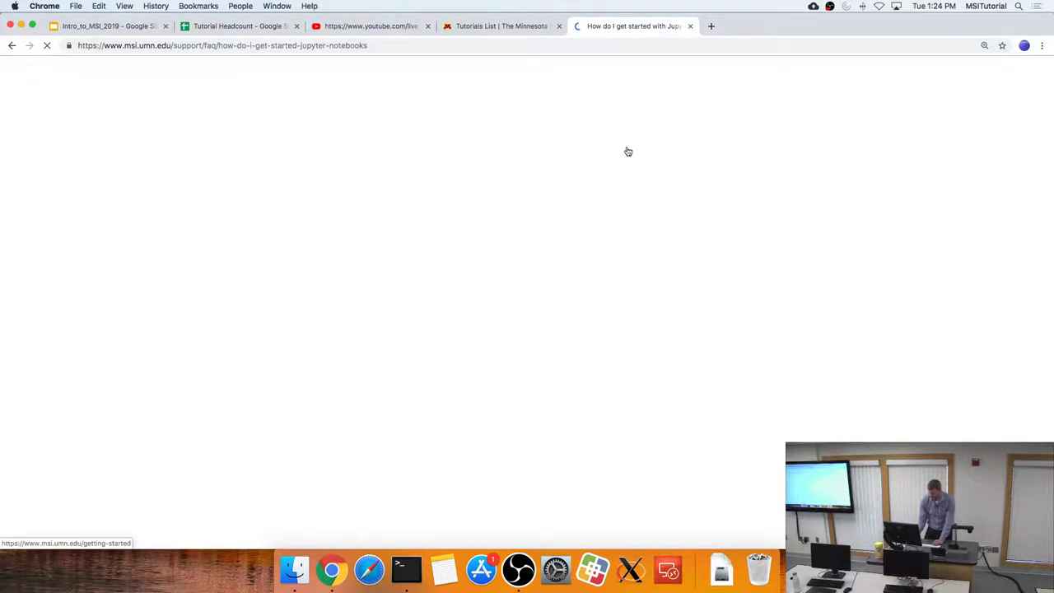
- Scroll the Jupyter FAQ page and follow the notebooks.msi.umn.edu link to JupyterHub
scroll(577, 171, "down", 5)
scroll(565, 175, "down", 1)
left_click(224, 151)
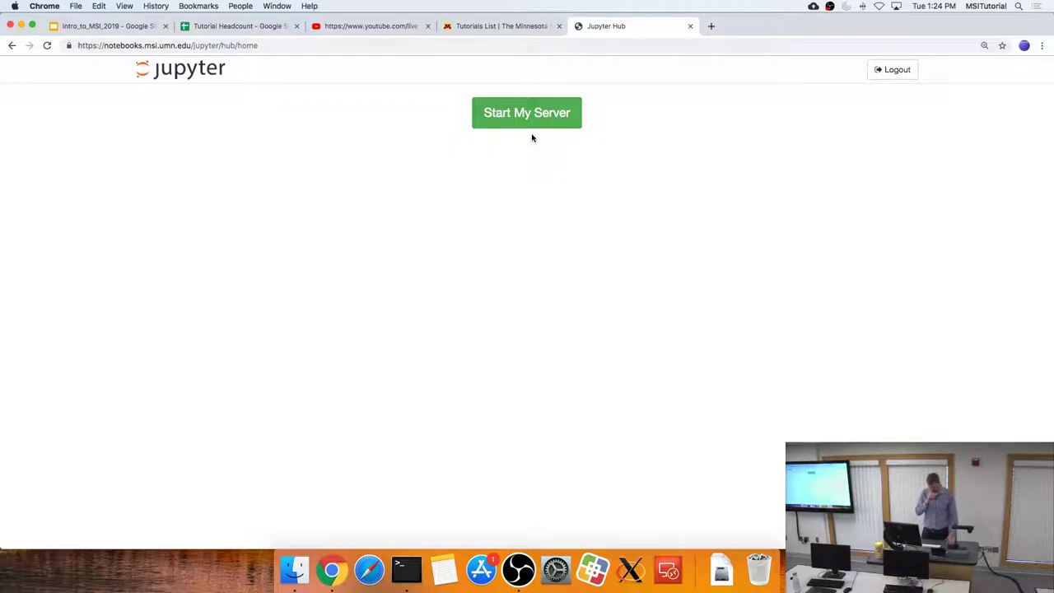
- Spawn the notebook server with the Interactive Cluster profile (2 cores, 4 GB, 8 hours)
left_click(497, 125)
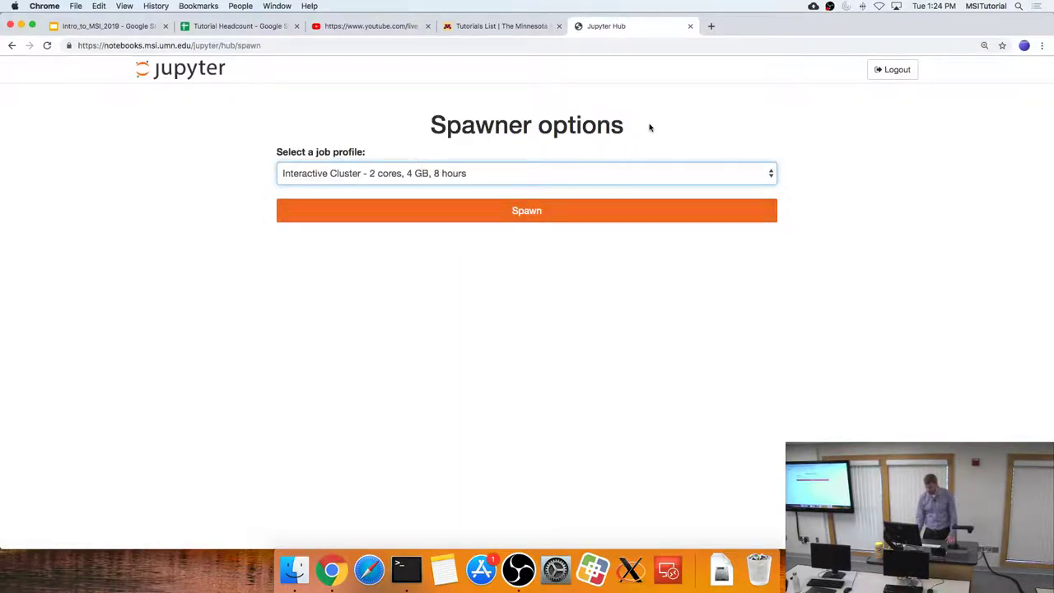
left_click(459, 181)
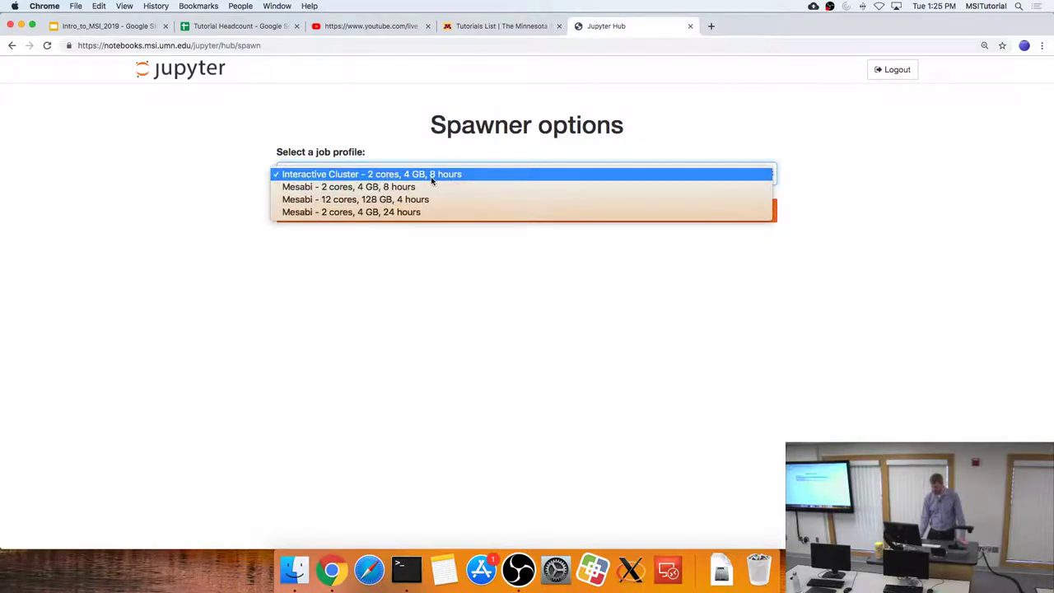
left_click(378, 175)
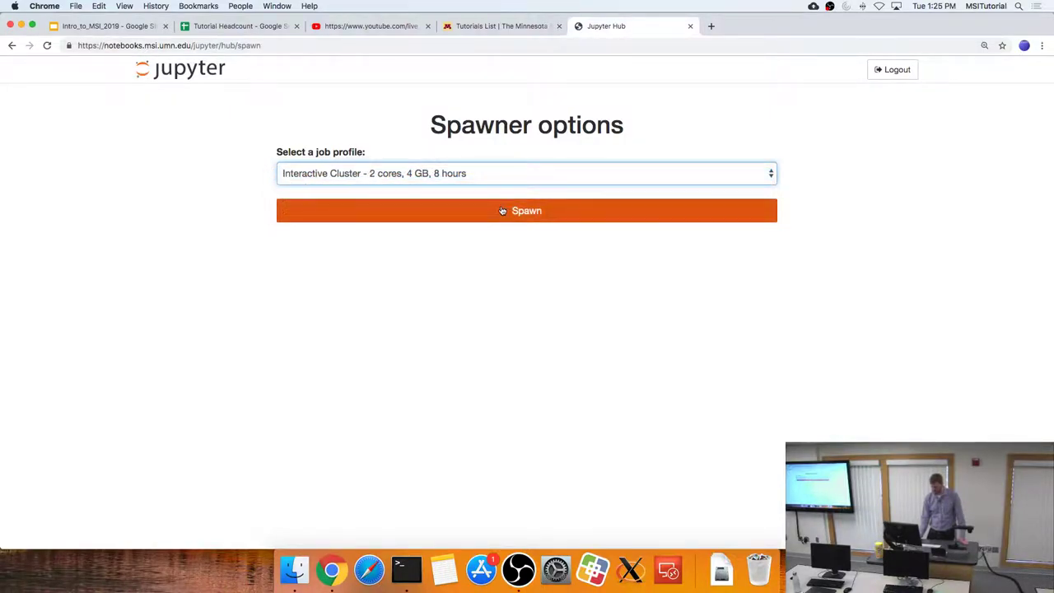
left_click(488, 215)
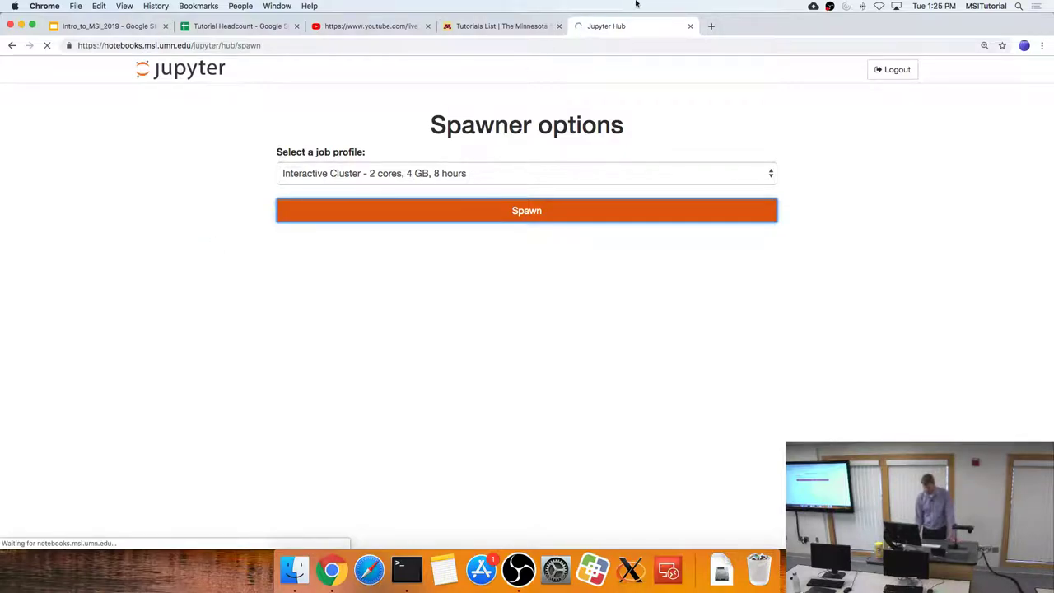
- Alternate between the Systems/Service Map slide and JupyterHub while the server starts
left_click(125, 31)
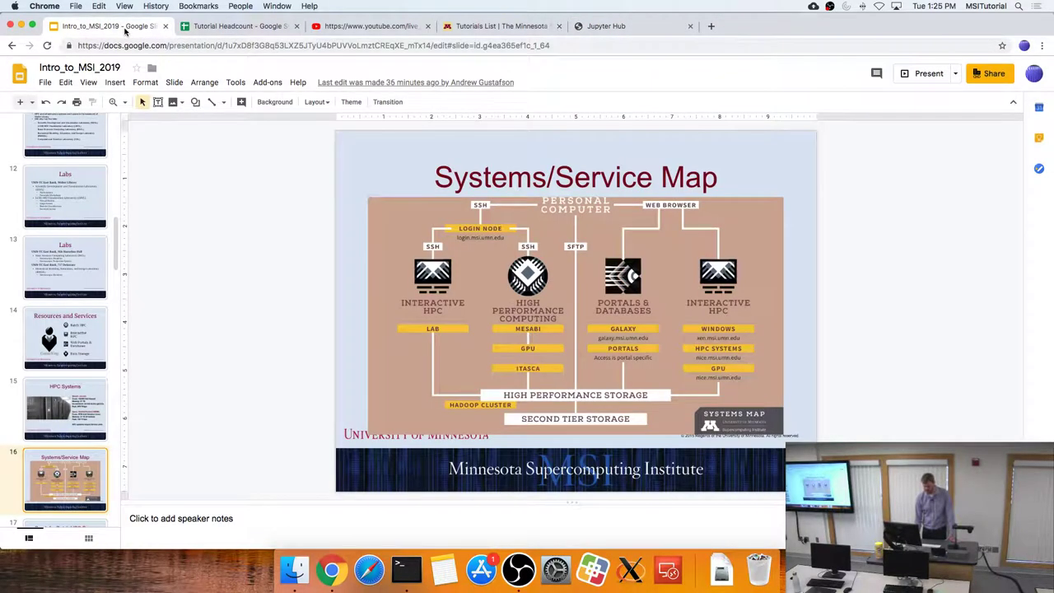
left_click(621, 27)
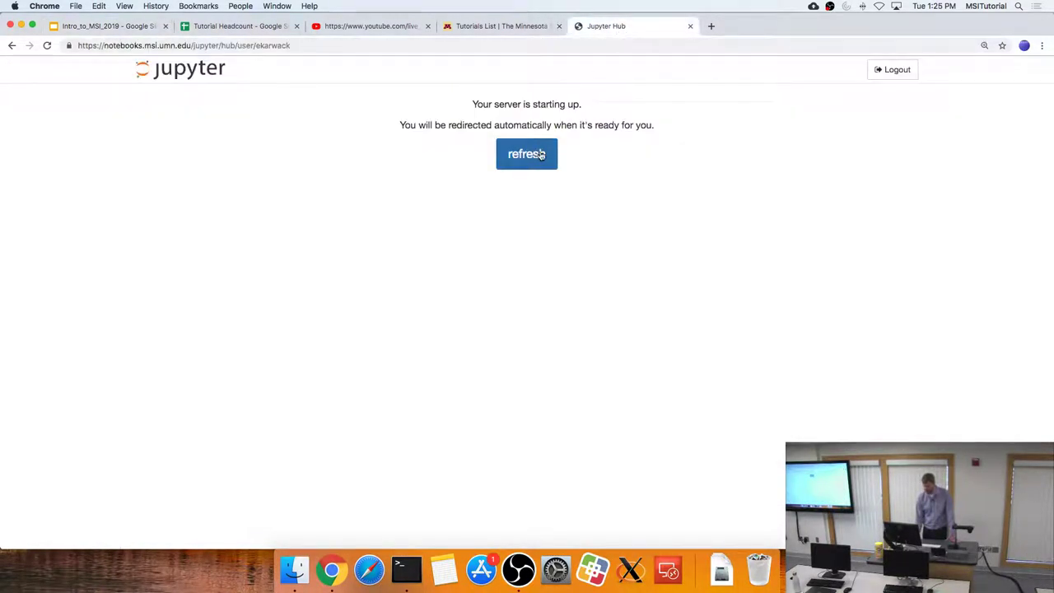
left_click(109, 27)
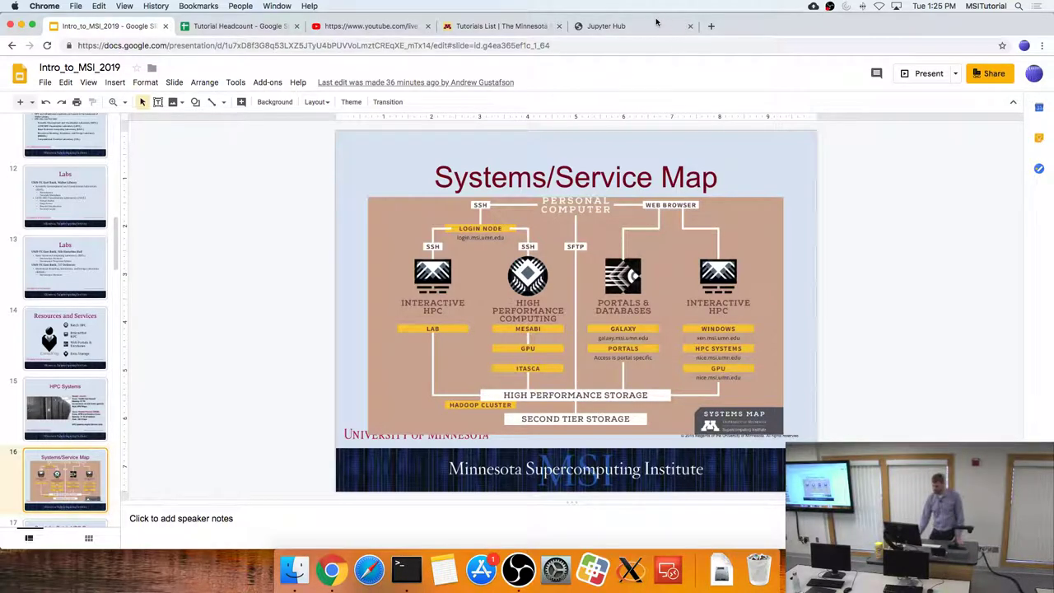
left_click(626, 26)
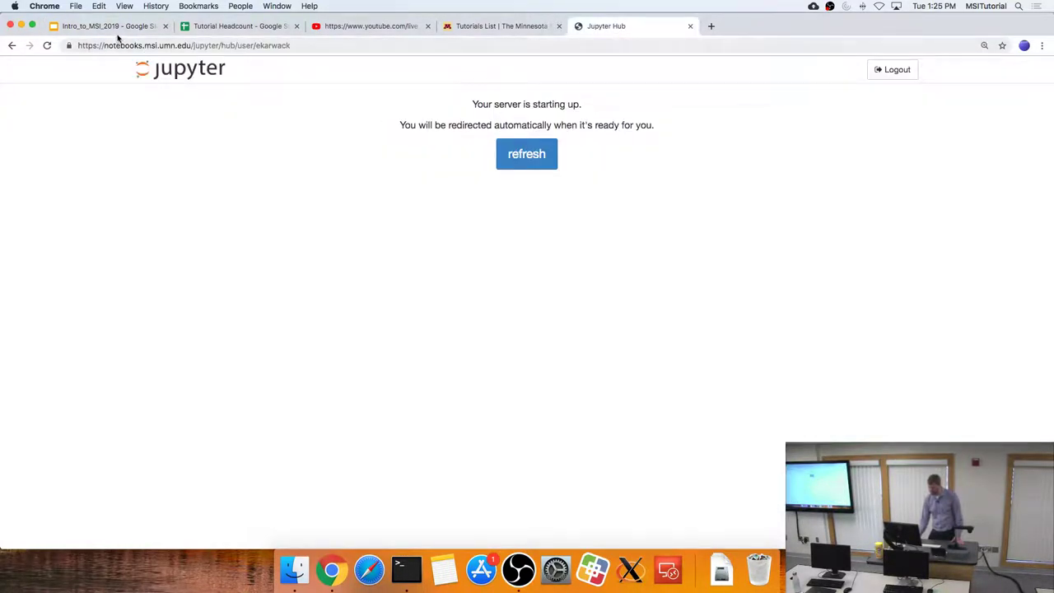
left_click(111, 25)
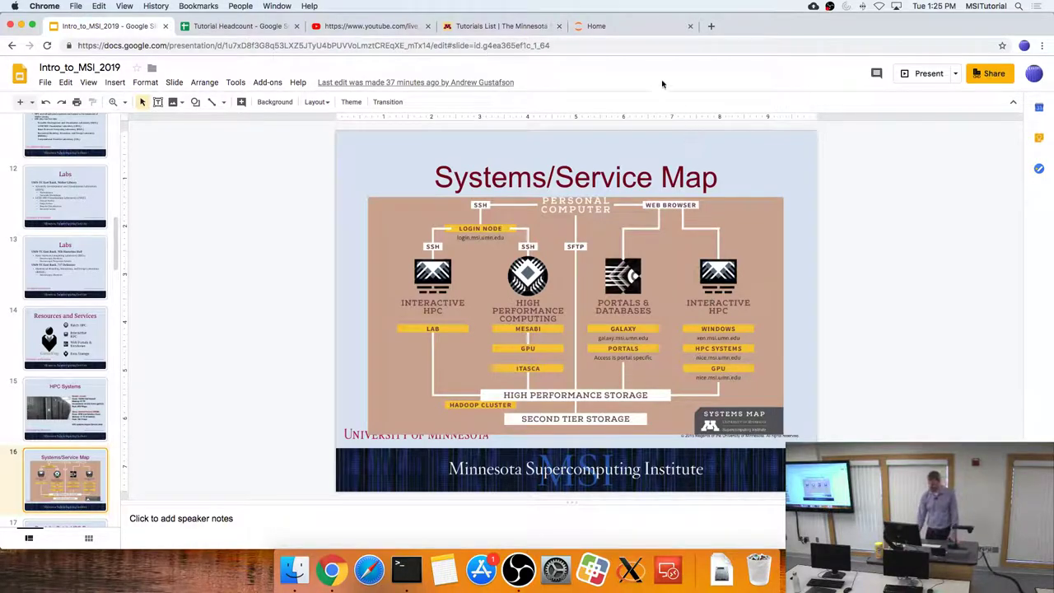
- Switch to the Jupyter Home tab to view the home directory's file list
left_click(589, 33)
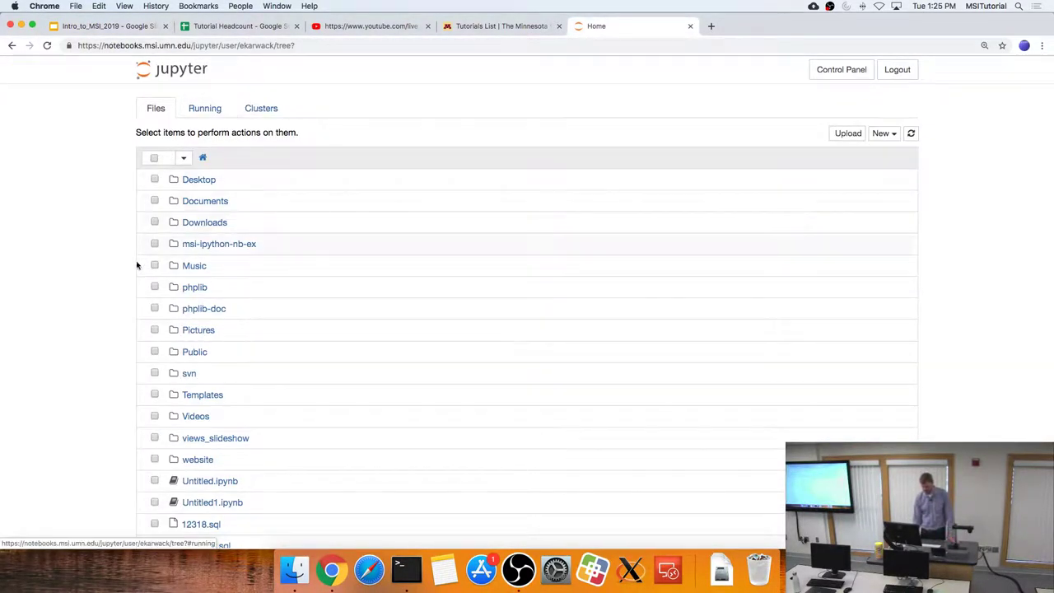
- Create a new Python 3.6 notebook, wait for it to load, then close its blank page
left_click(882, 134)
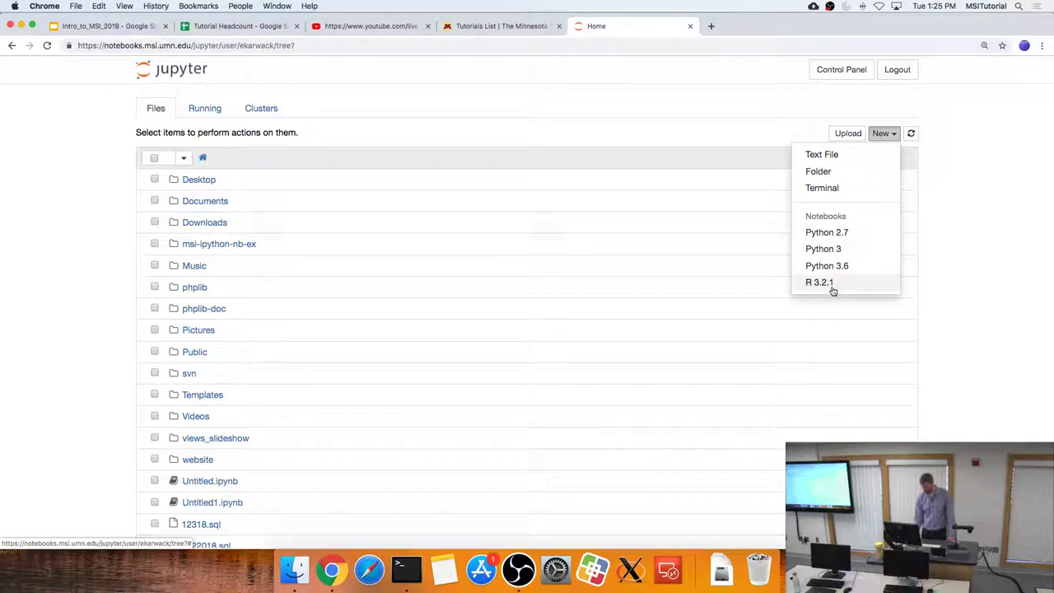
left_click(826, 265)
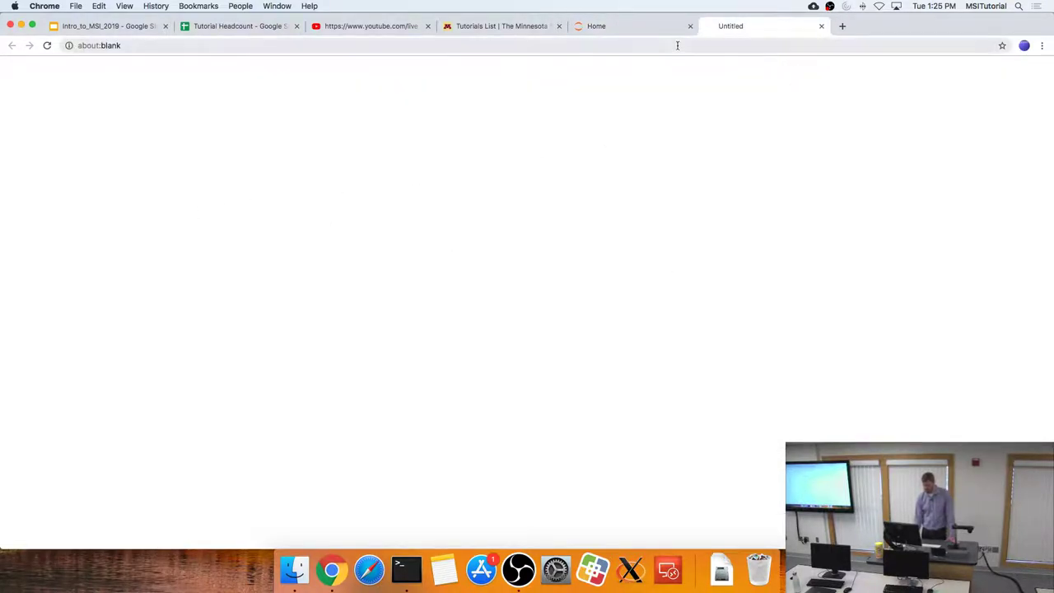
left_click(628, 31)
left_click(729, 28)
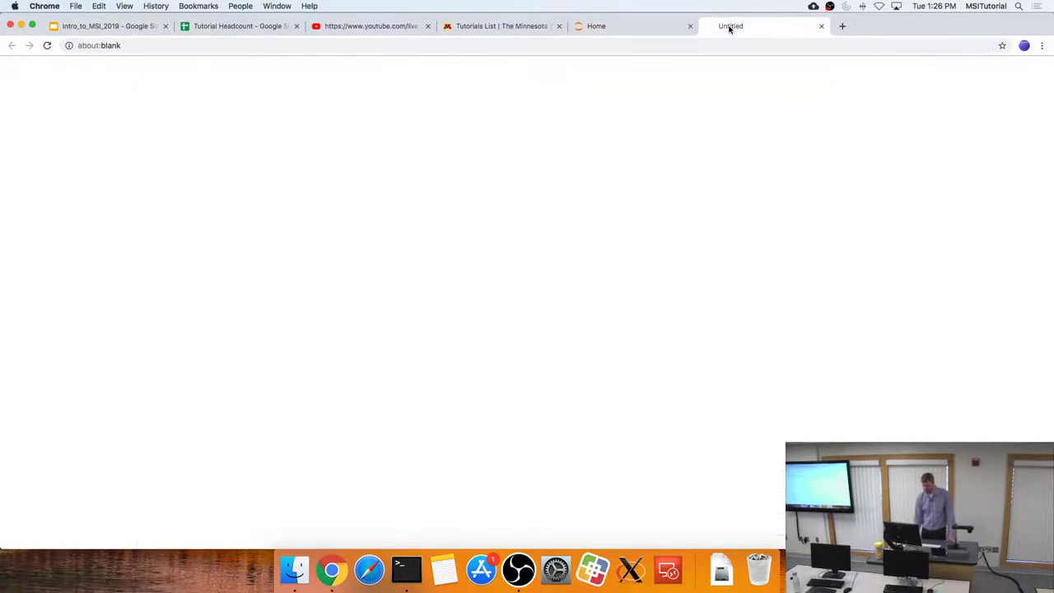
left_click(616, 30)
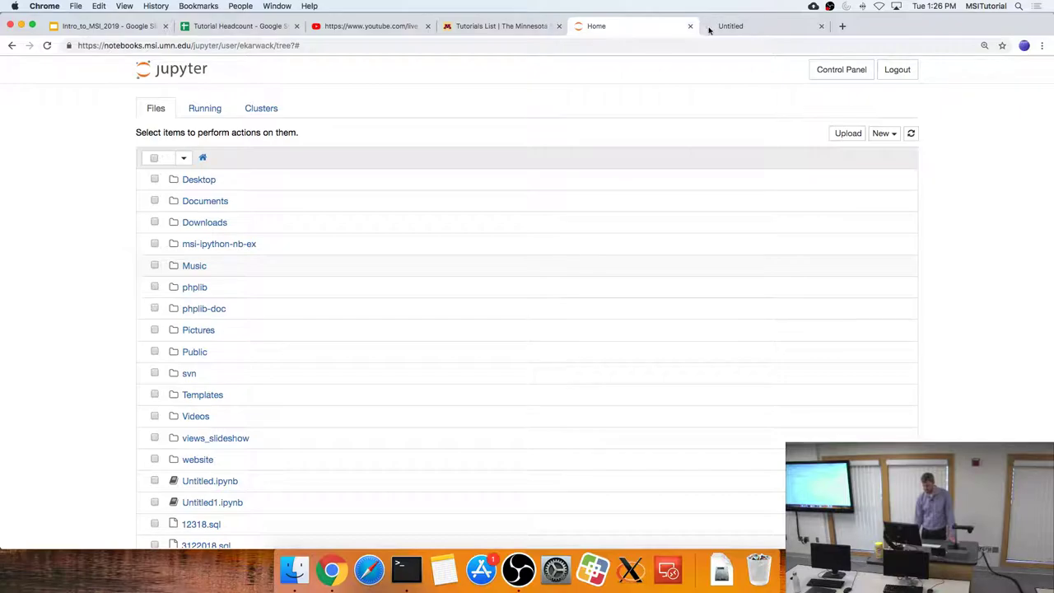
left_click(729, 27)
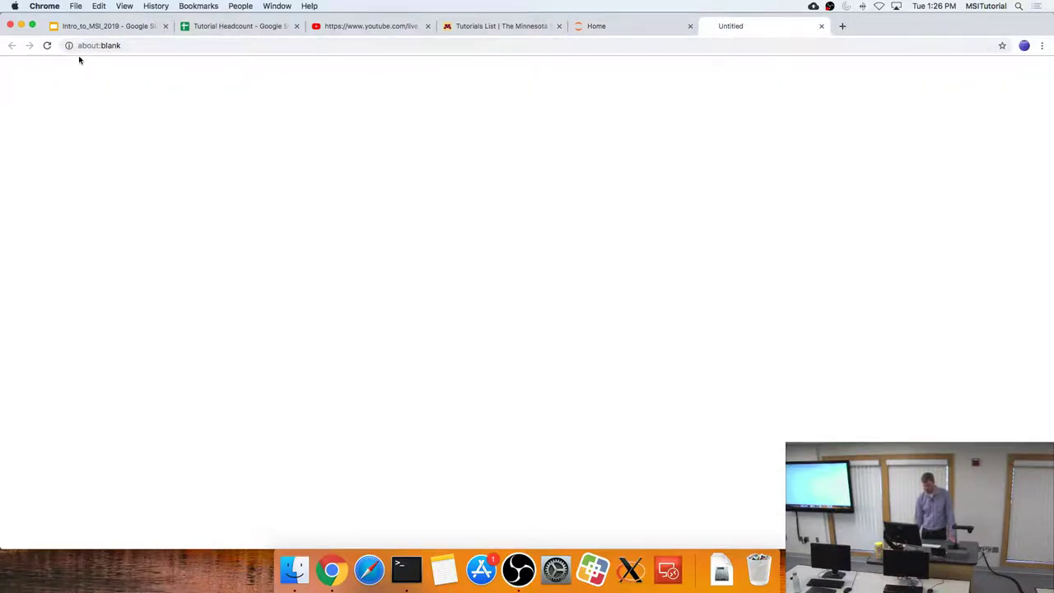
left_click(597, 29)
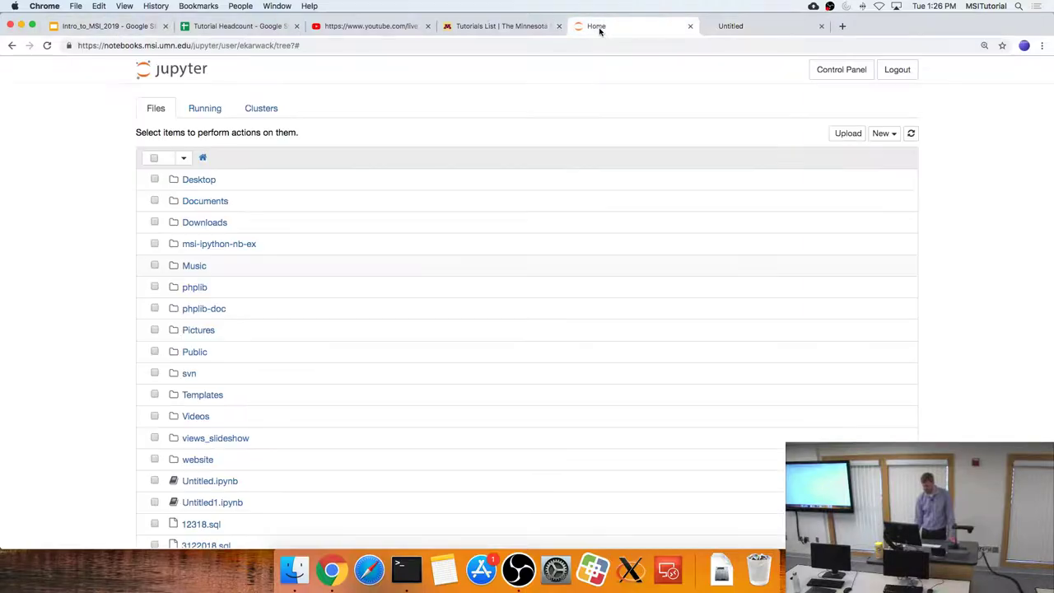
left_click(751, 30)
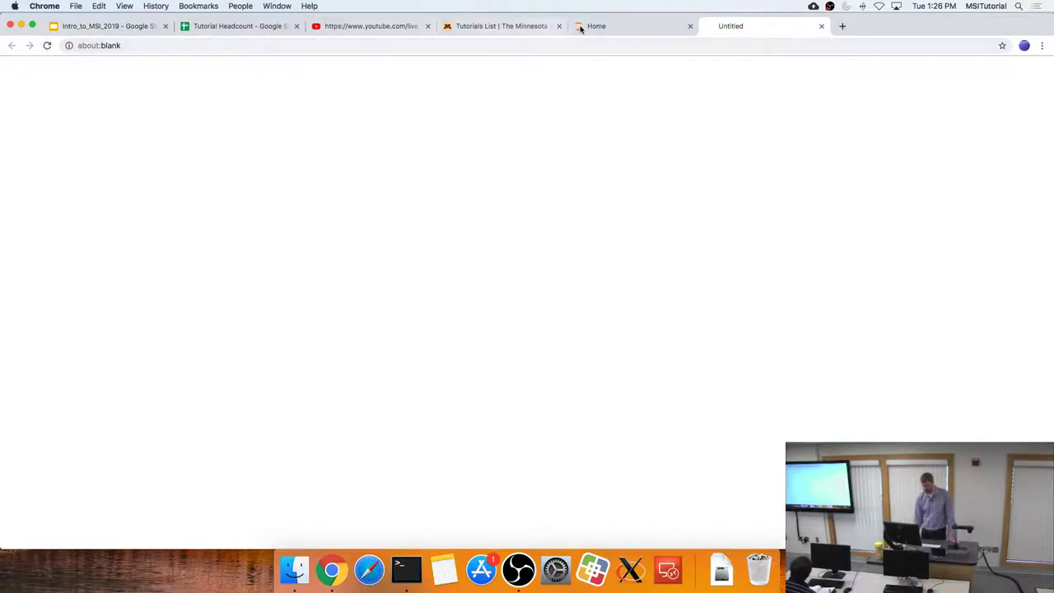
left_click(820, 27)
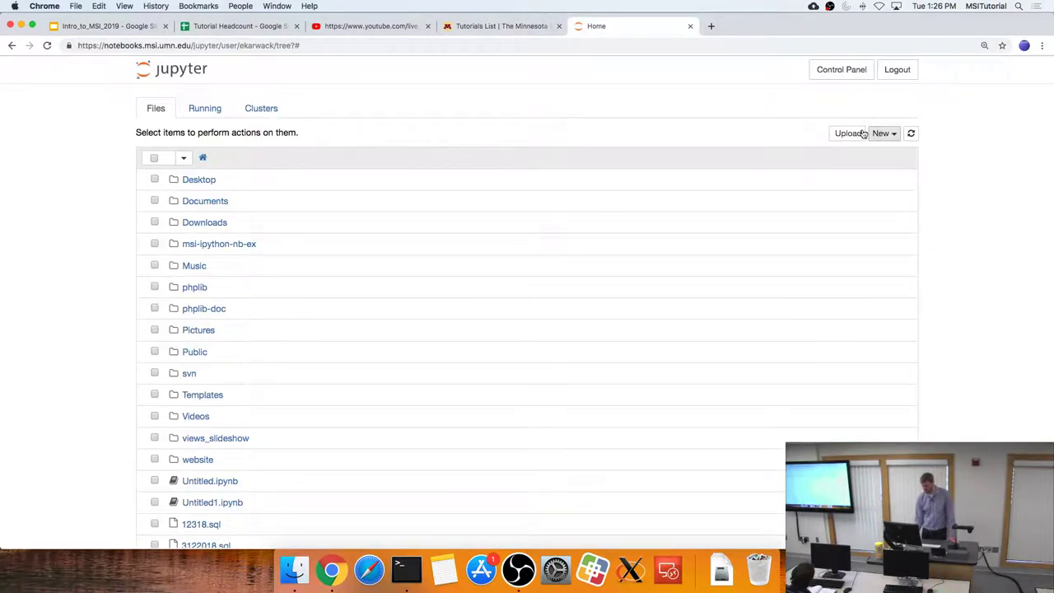
- Check the Running list, then create another Python 3.6 notebook from the file list
left_click(204, 108)
left_click(173, 112)
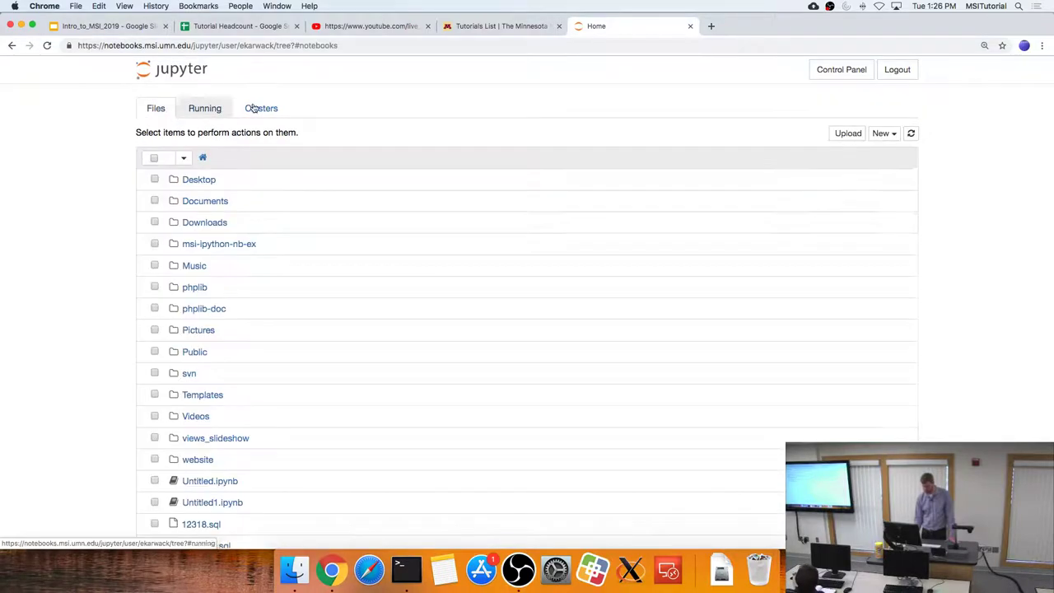
left_click(881, 133)
left_click(828, 265)
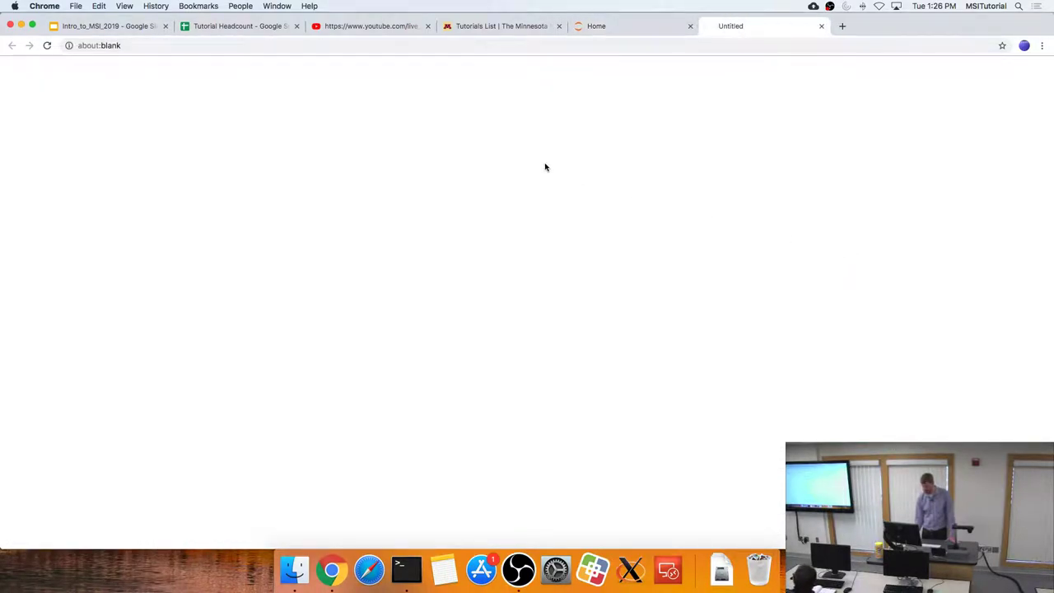
- Switch between the file list and the new Untitled notebook, then return to the Intro_to_MSI_2019 slides
left_click(609, 27)
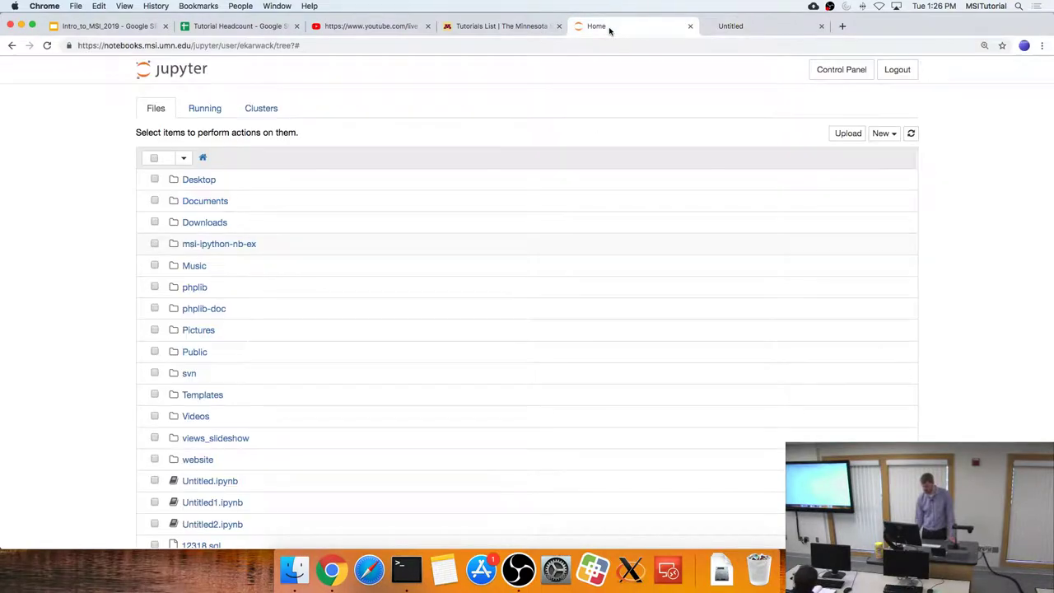
left_click(725, 26)
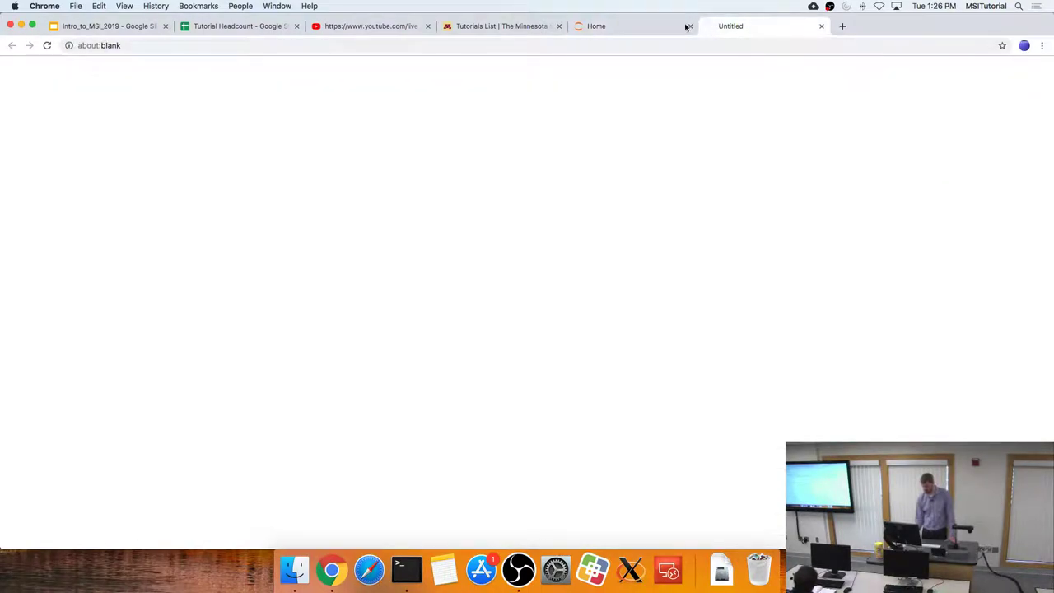
left_click(658, 25)
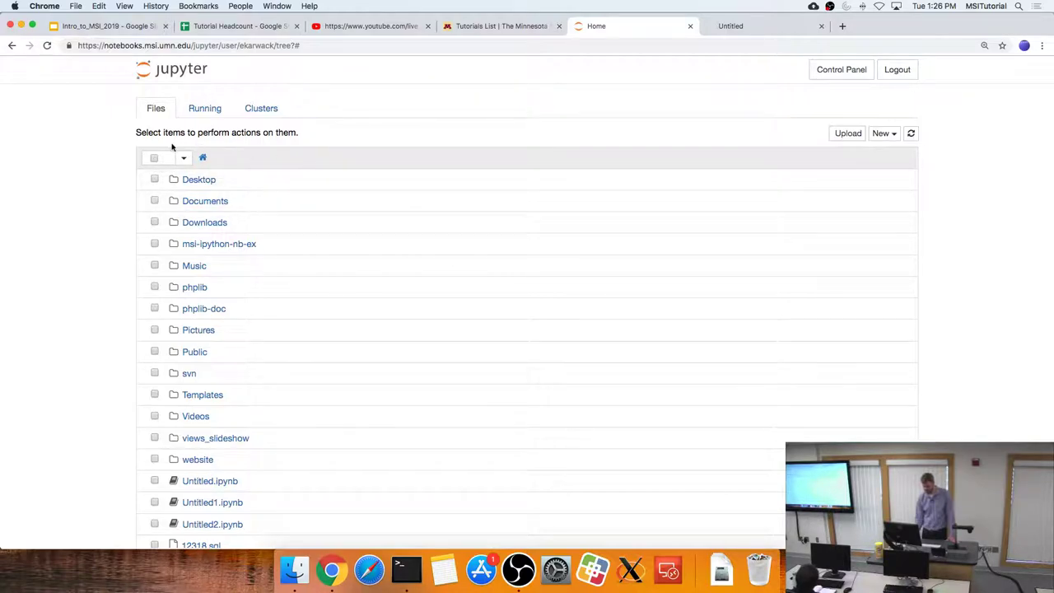
left_click(723, 28)
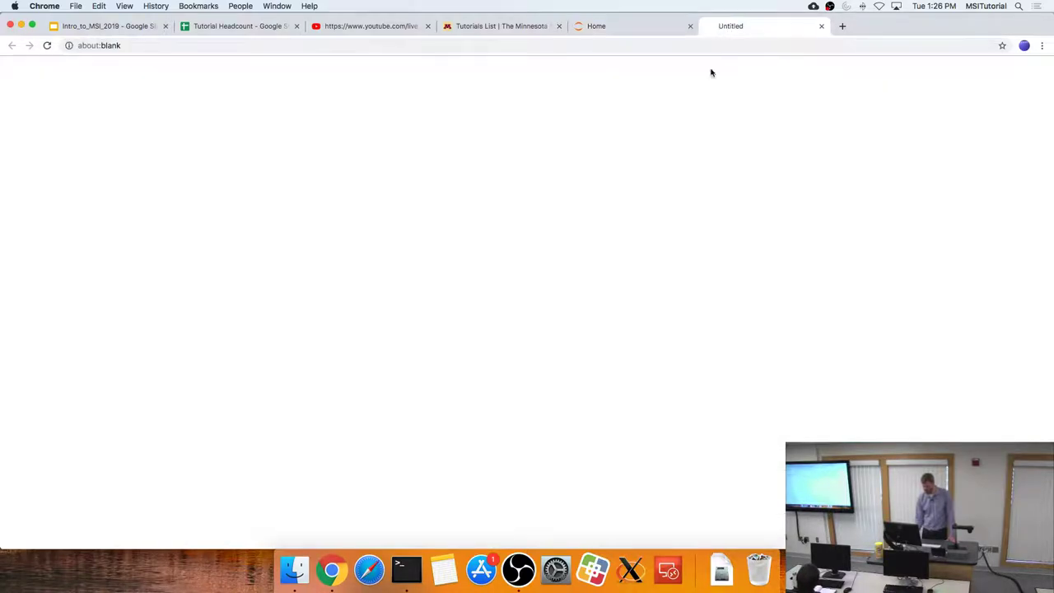
left_click(624, 31)
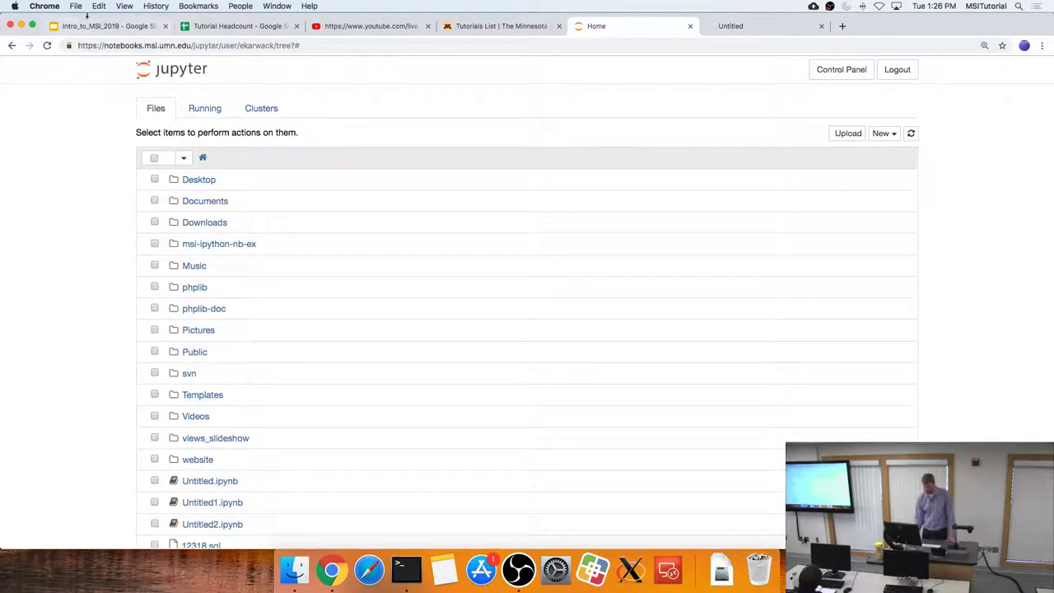
left_click(70, 25)
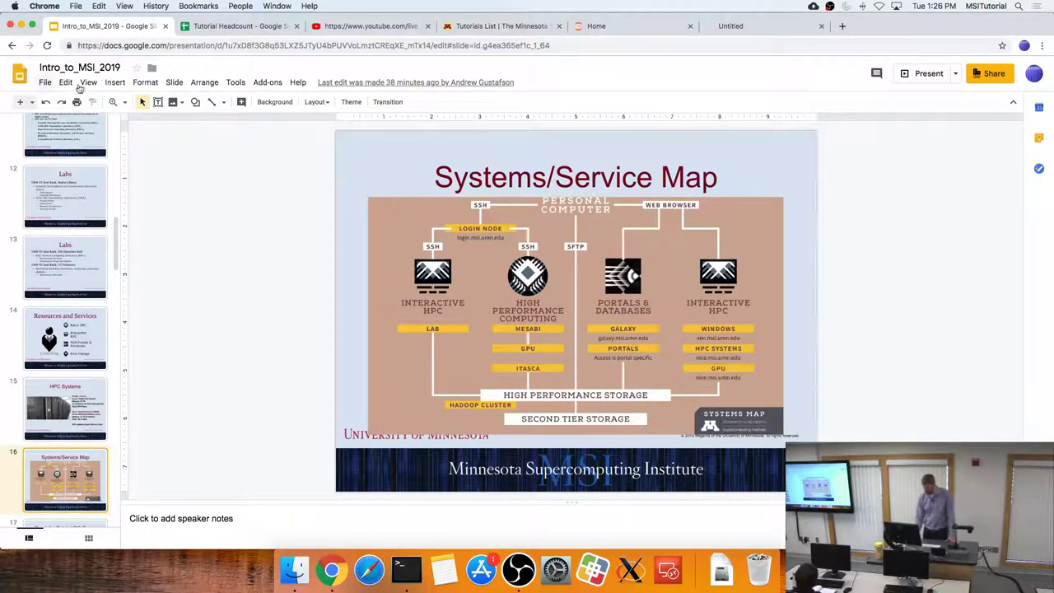
- Present slide 16 full screen briefly, then switch to the Untitled3 notebook
left_click(920, 74)
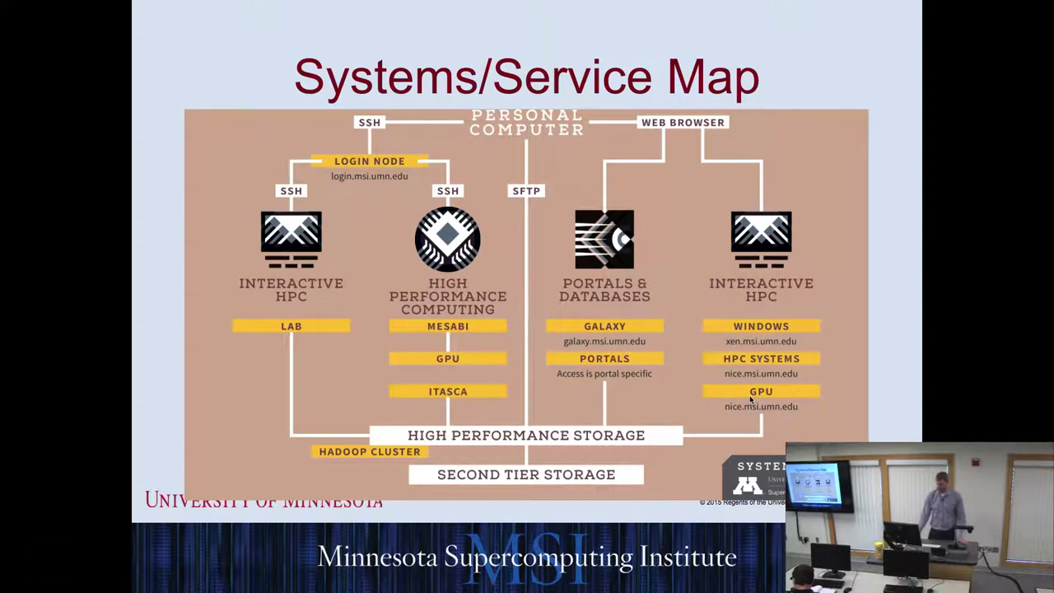
key("Escape")
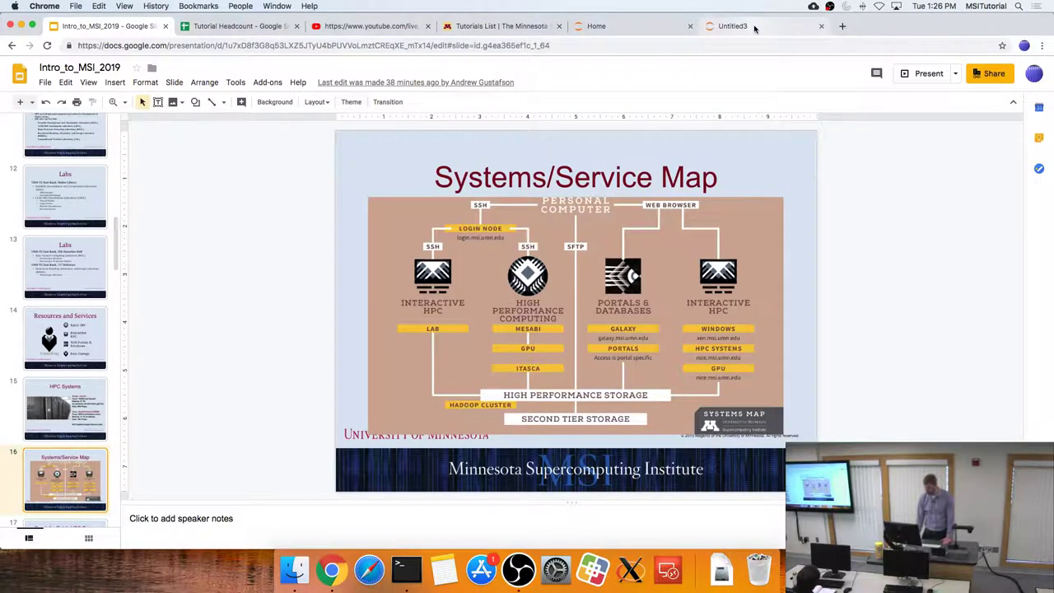
left_click(754, 29)
- Run 'import numpy as np' in Untitled3, then search 'nice msi umn' in a new tab
type("import numpy as np")
key("shift+Return")
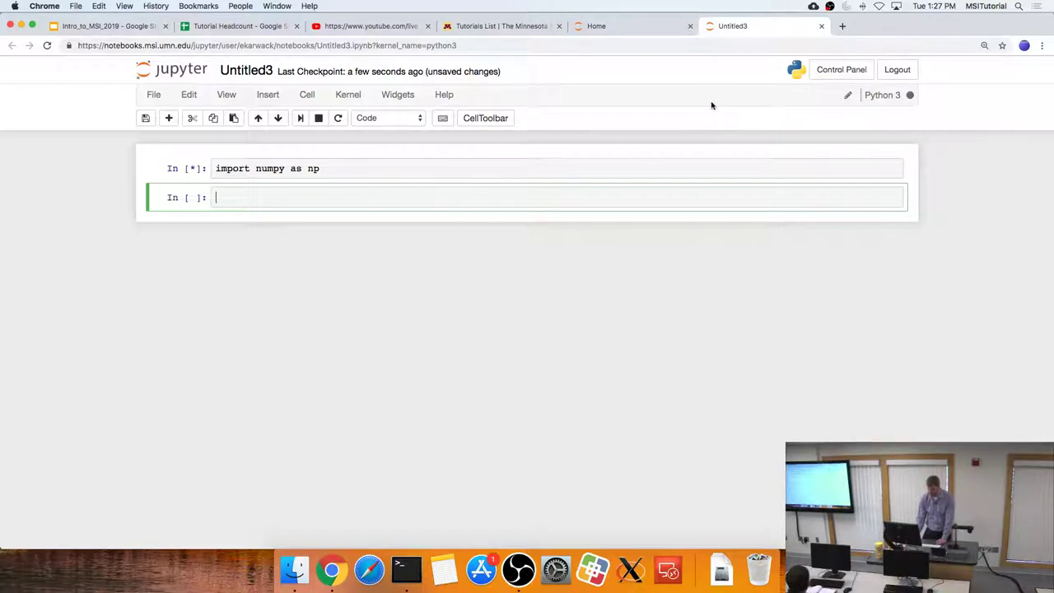
left_click(842, 26)
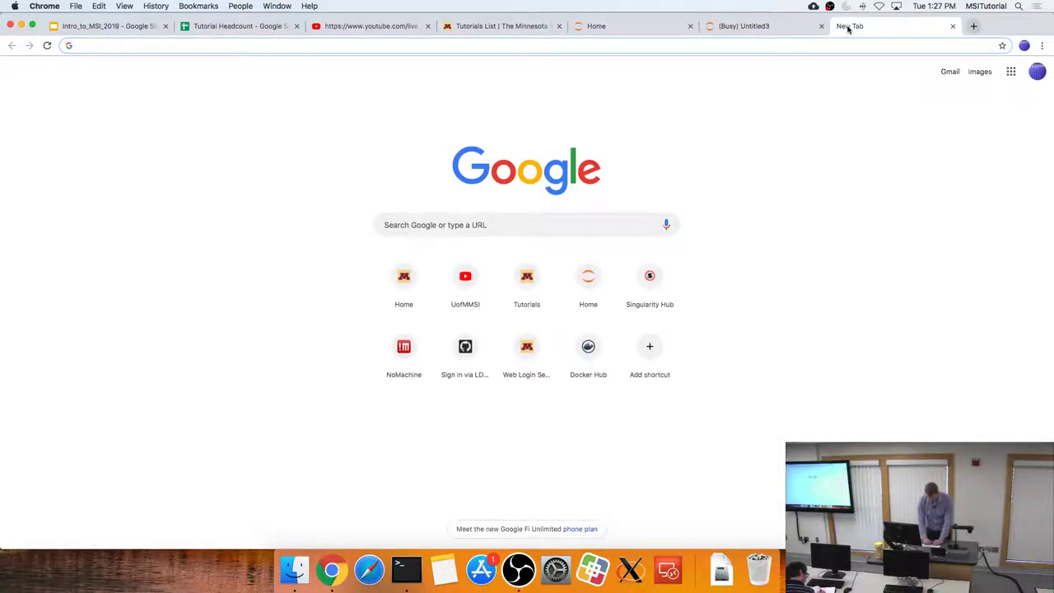
type("nice msi umn")
key("Return")
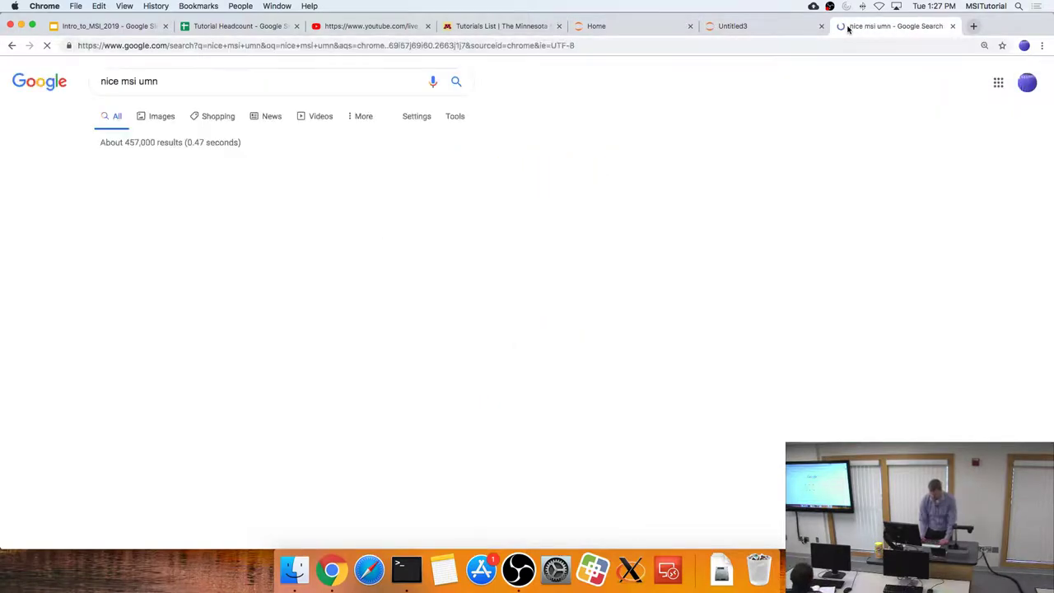
- Open MSI's NICE graphical connection FAQ page and read through its answers
left_click(266, 170)
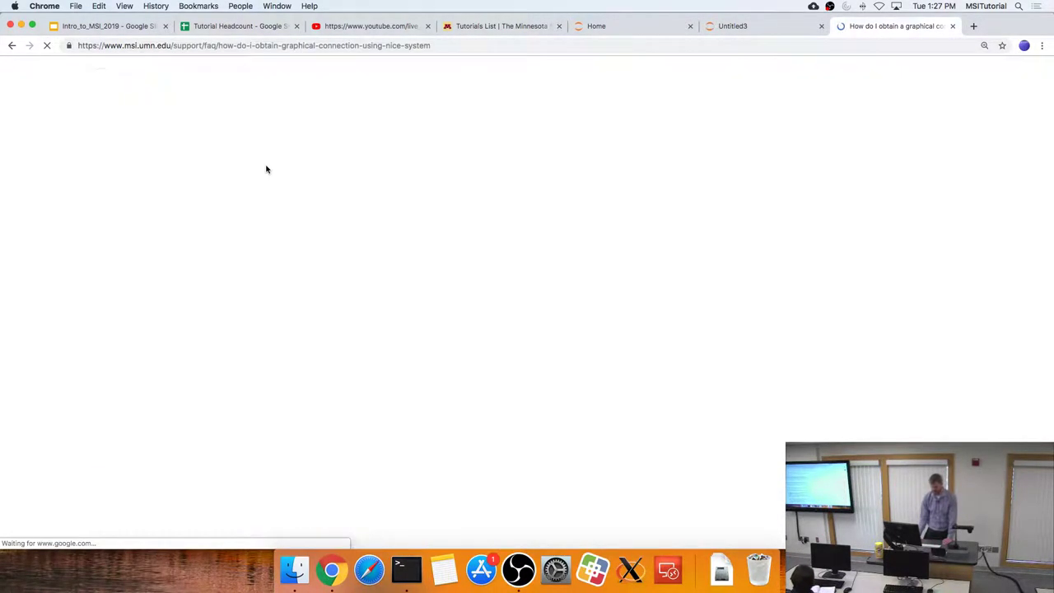
scroll(338, 281, "down", 3)
scroll(339, 281, "up", 3)
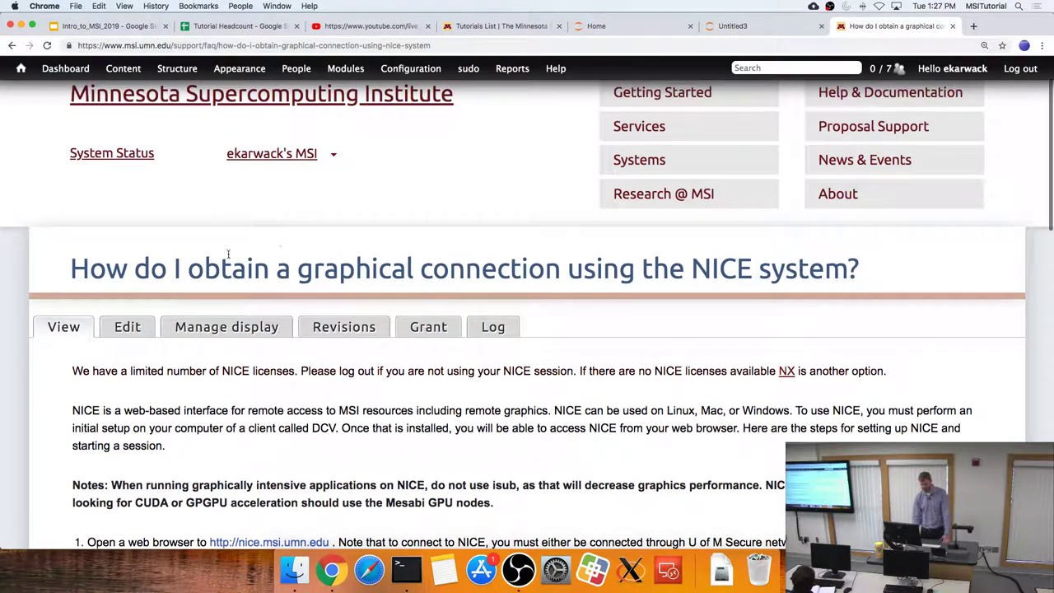
scroll(352, 267, "up", 1)
scroll(838, 305, "down", 3)
scroll(838, 306, "down", 5)
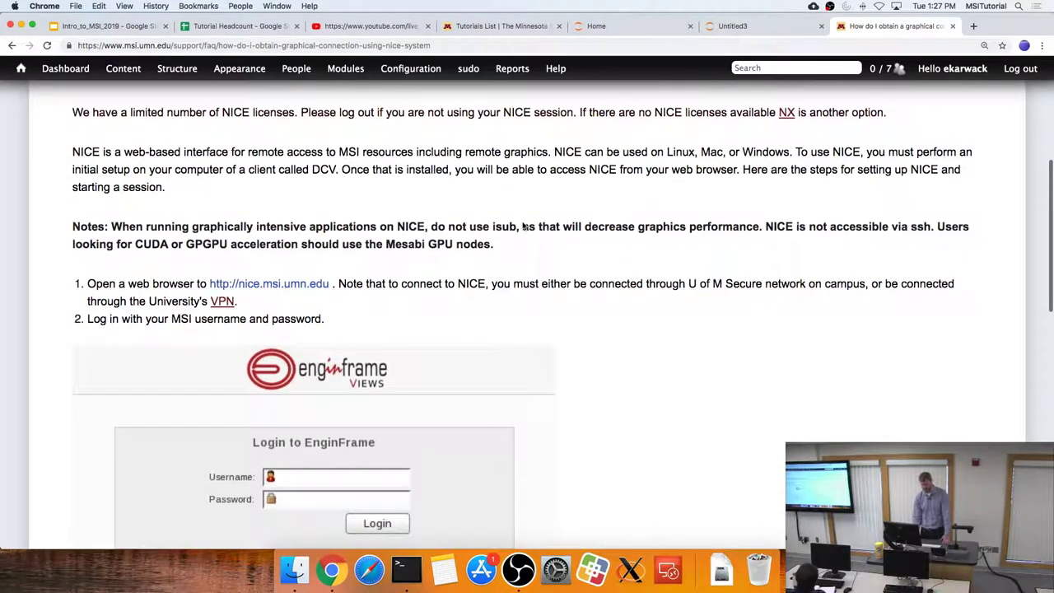
scroll(516, 277, "down", 10)
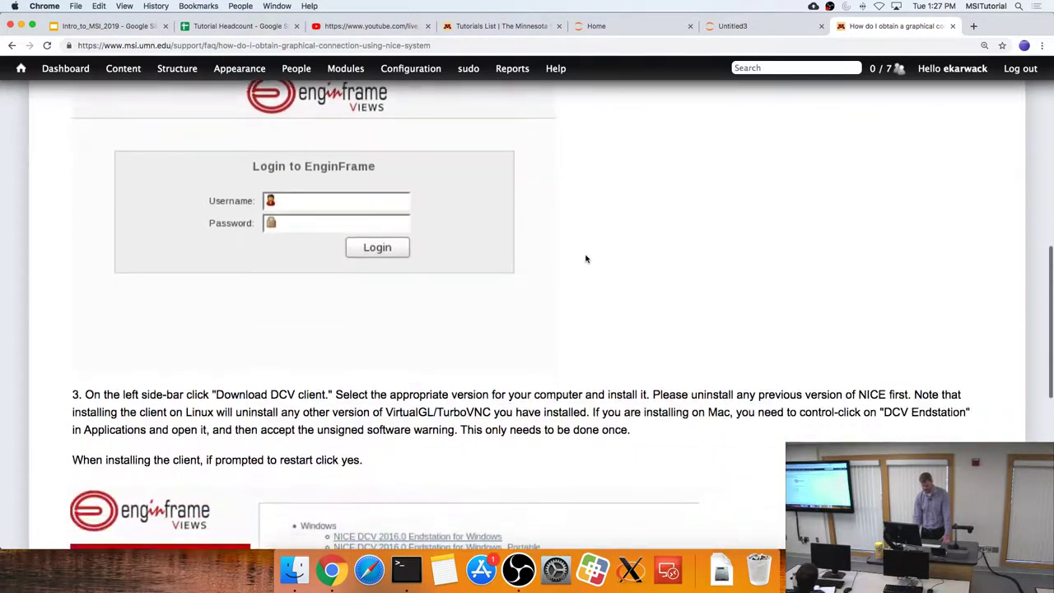
scroll(548, 266, "down", 7)
scroll(548, 265, "up", 19)
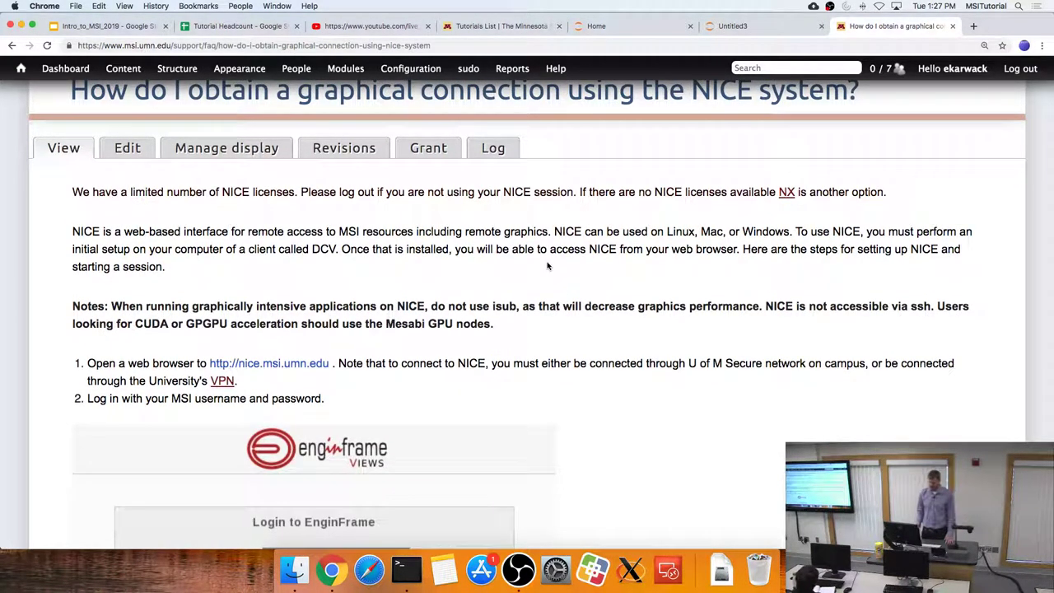
scroll(548, 266, "down", 5)
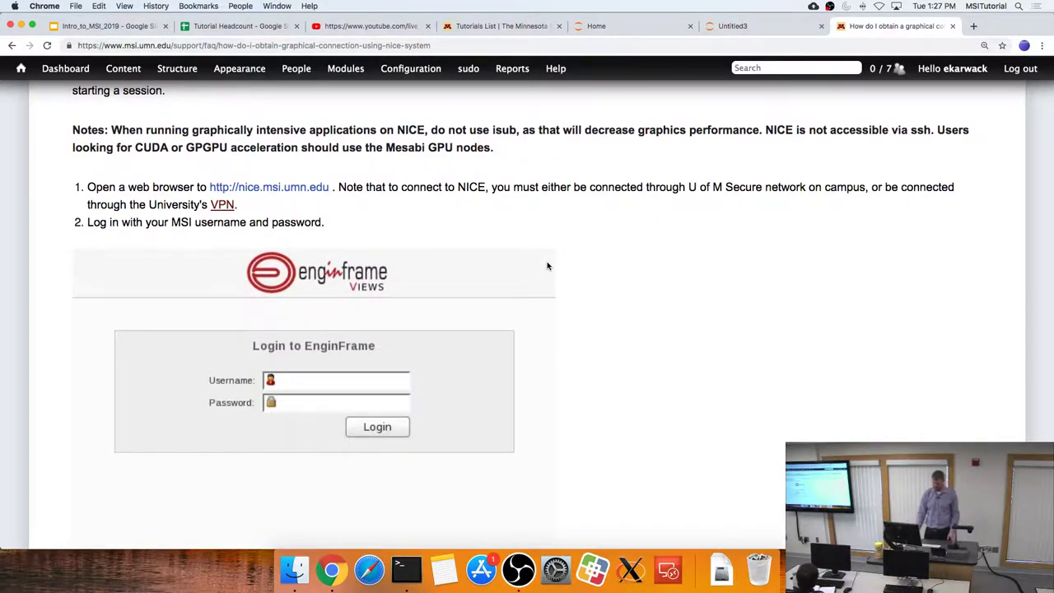
- Present slide 16, the Systems/Service Map, full screen in Google Slides again
scroll(548, 266, "up", 12)
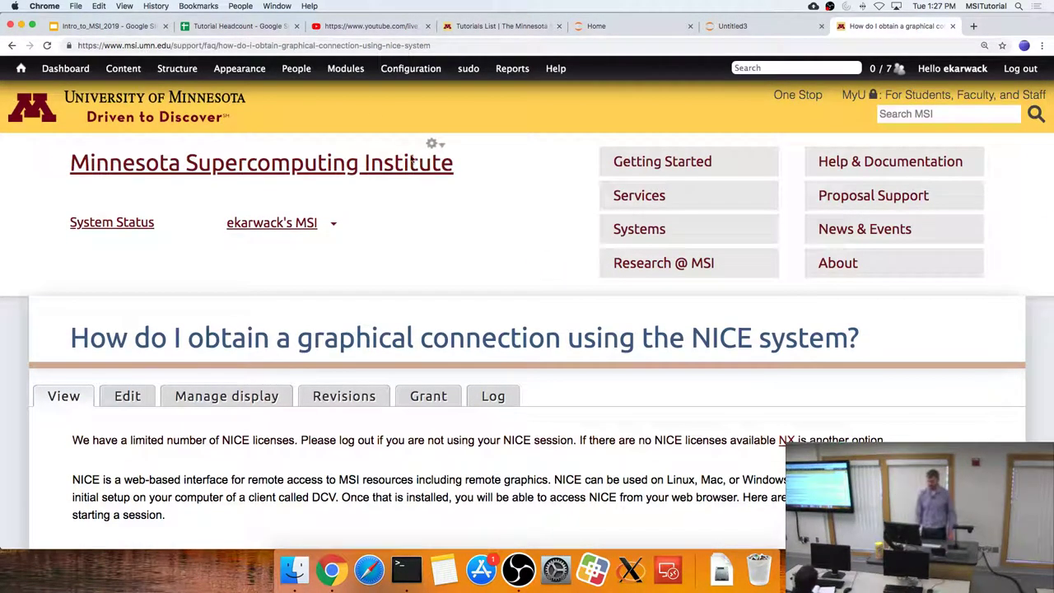
left_click(118, 27)
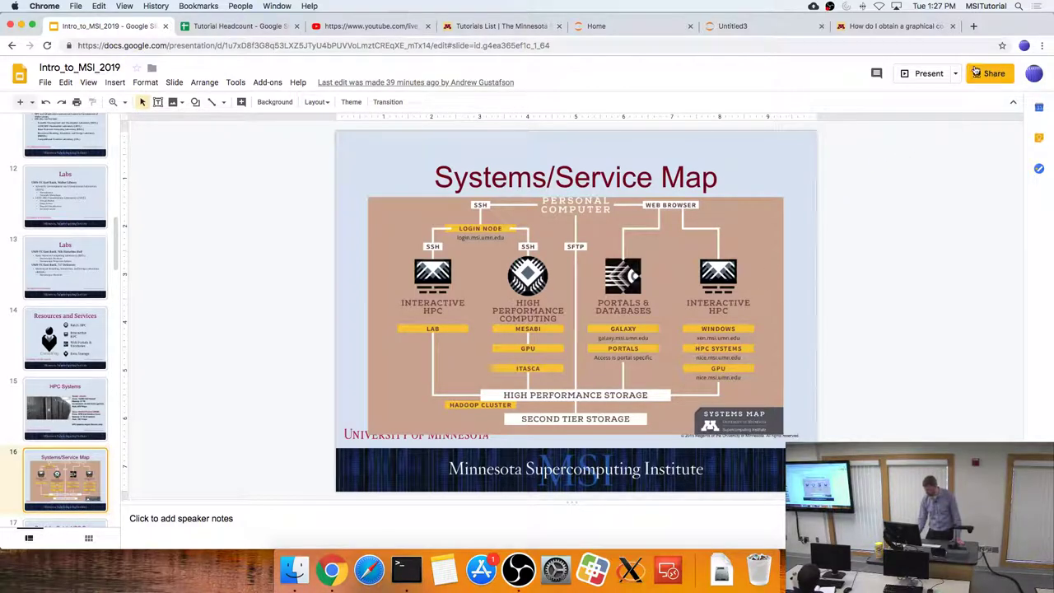
left_click(923, 73)
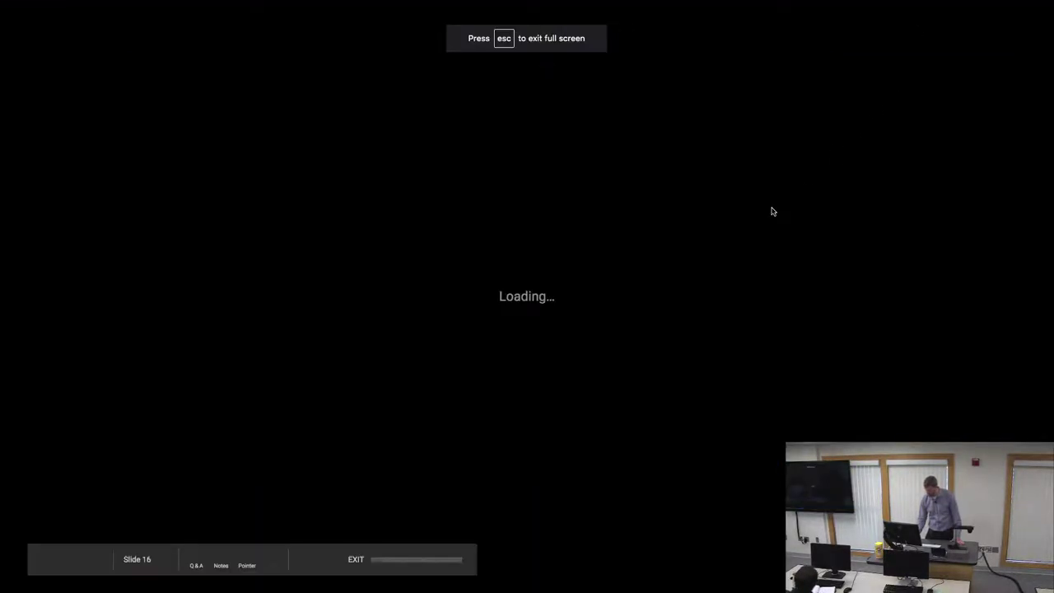
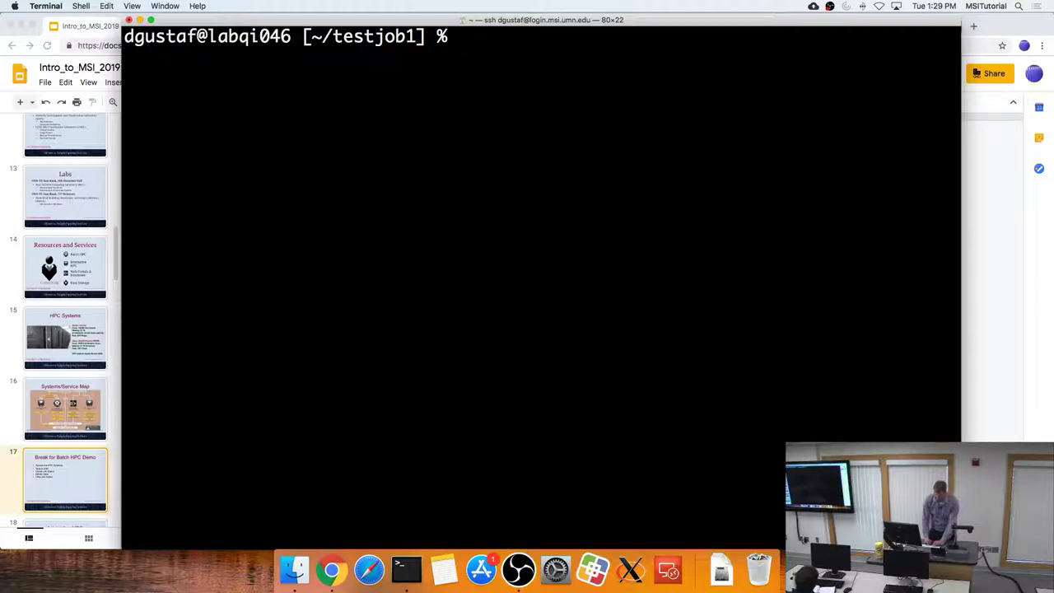
- Create job1.pbs in nano and start it with the #!/bin/bash -l header
type("v")
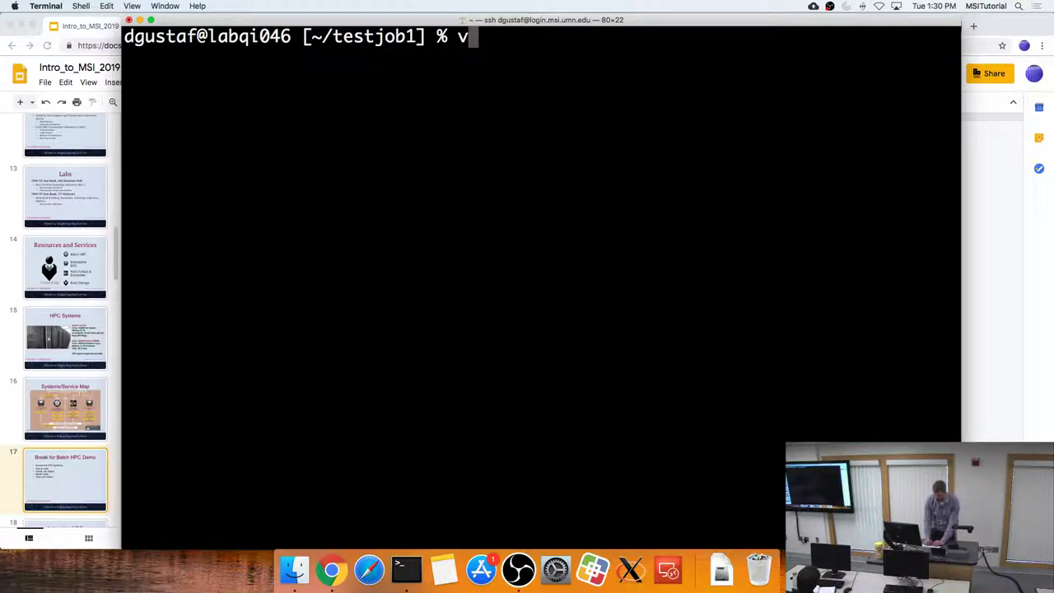
key("BackSpace")
type("nano job")
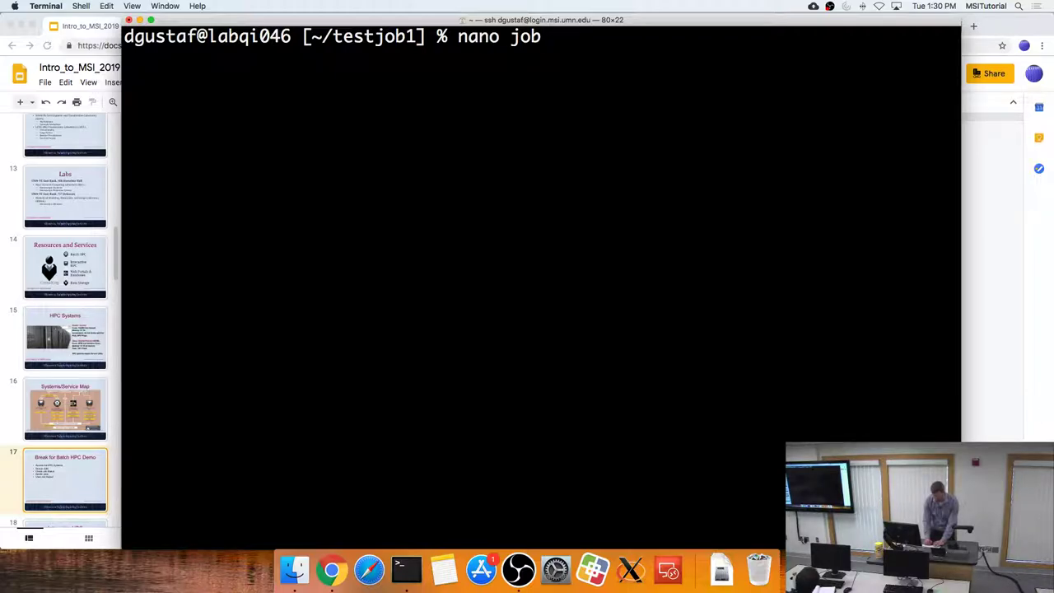
type("1.pbs")
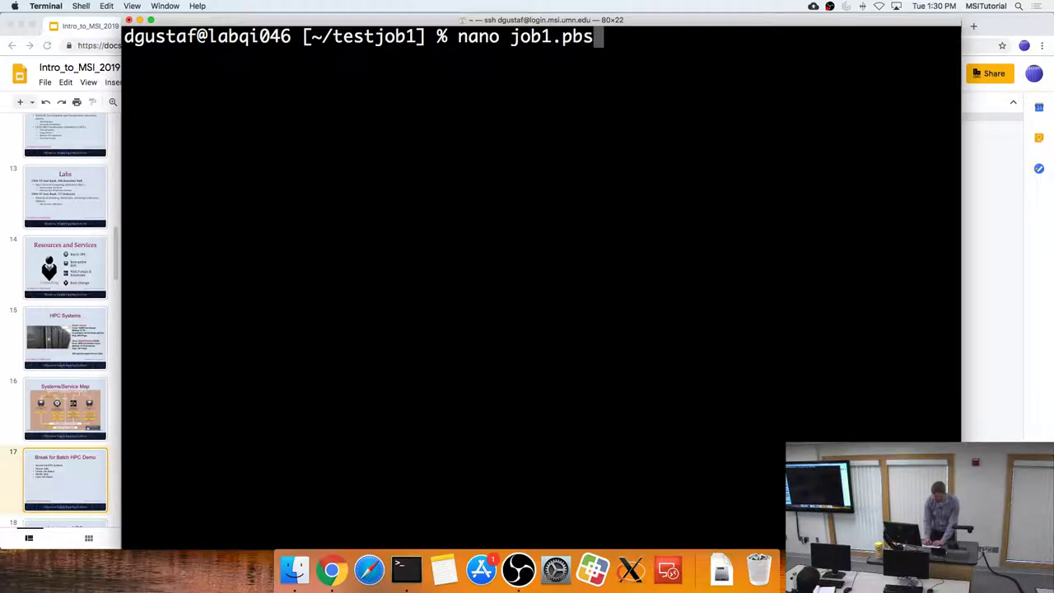
key("Return")
type("#")
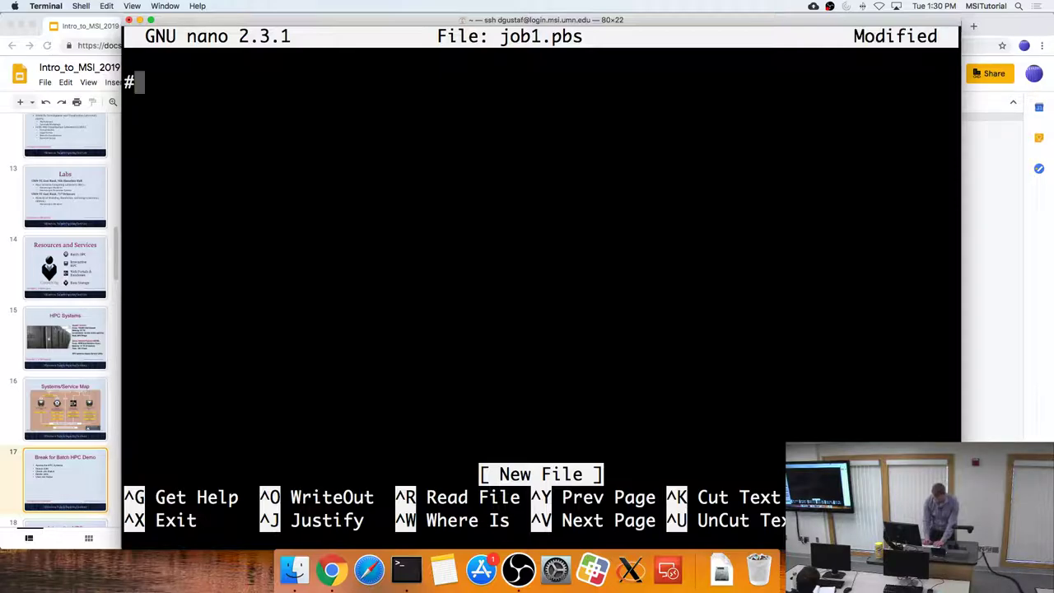
type("!/bin/bash -l")
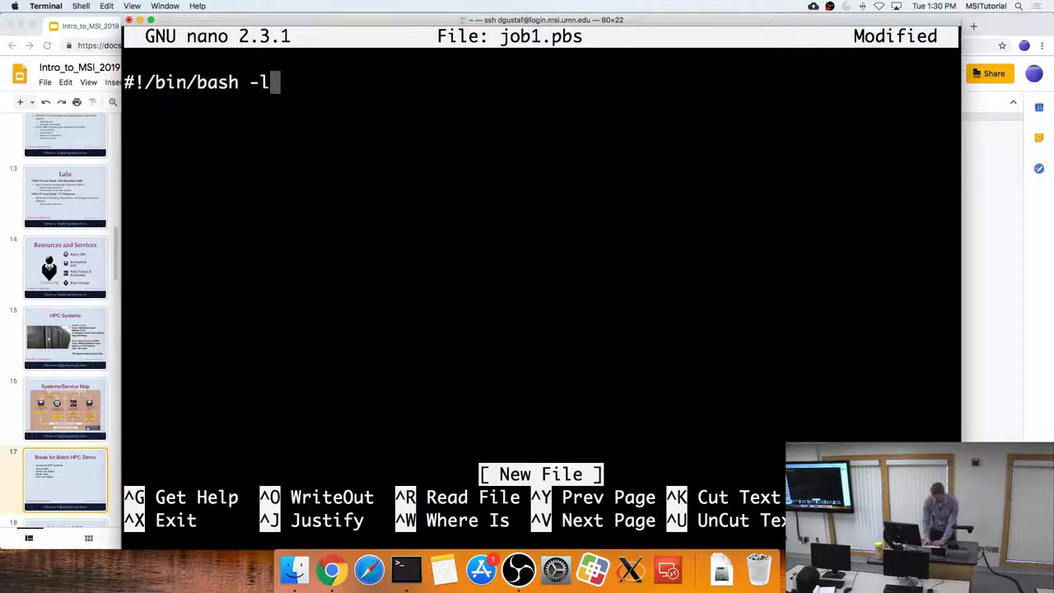
key("Return")
- Add '#PBS -l walltime=00:02:00,nodes=1:ppn=1,mem=2gb' and an echo "Hello World" line
type("echo")
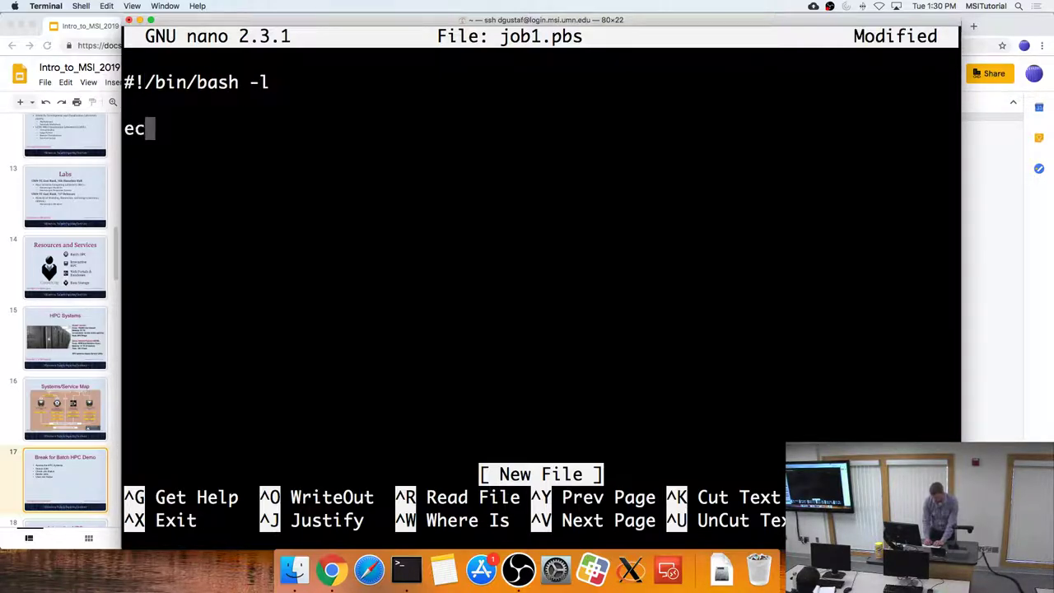
key("BackSpace")
key("BackSpace")
key("BackSpace")
key("BackSpace")
key("BackSpace")
key("BackSpace")
type("#")
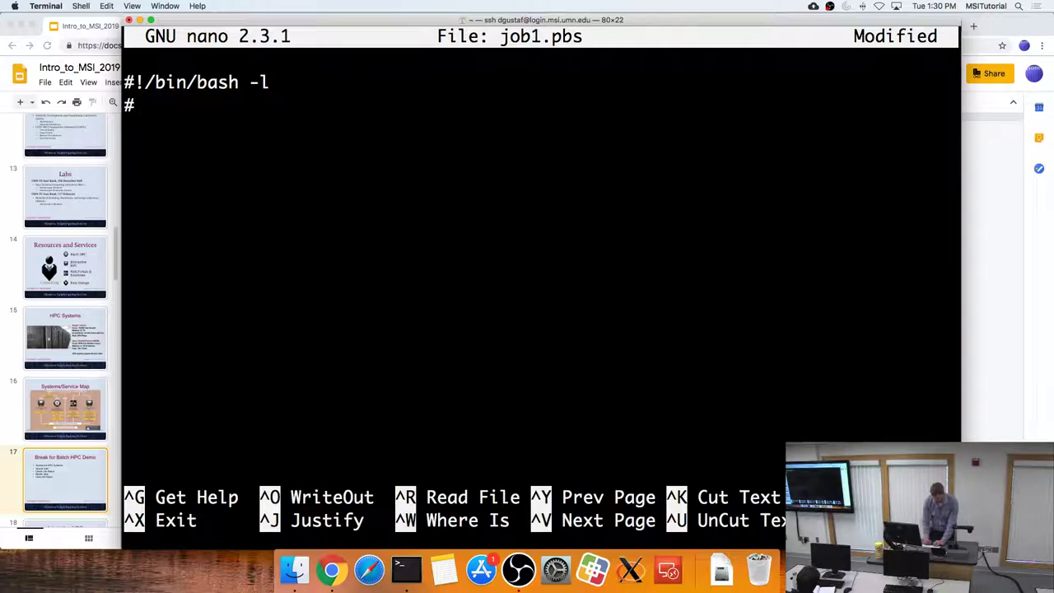
type("PBS ")
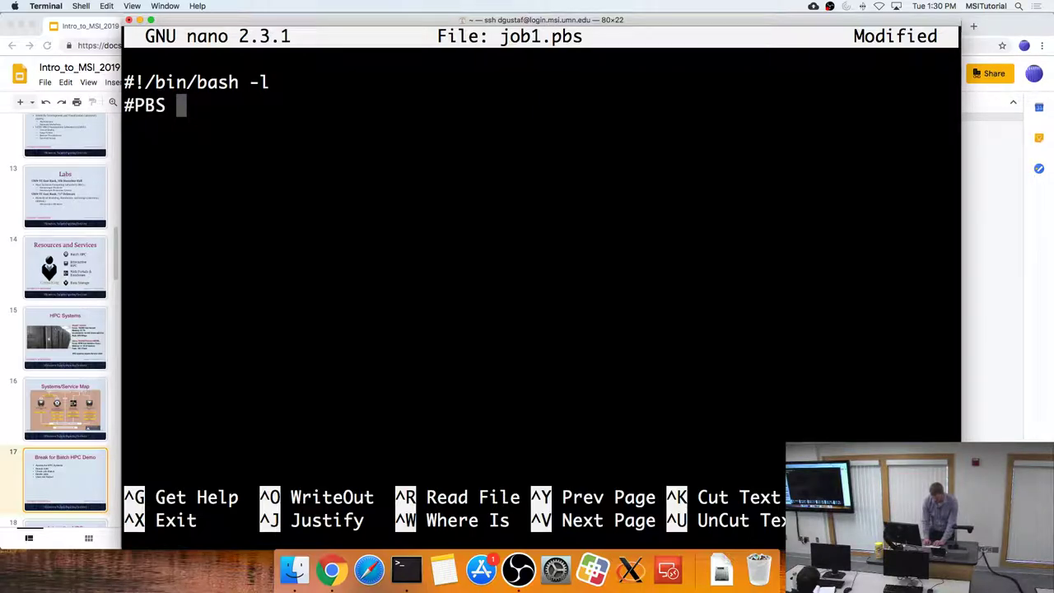
type("-l walltime")
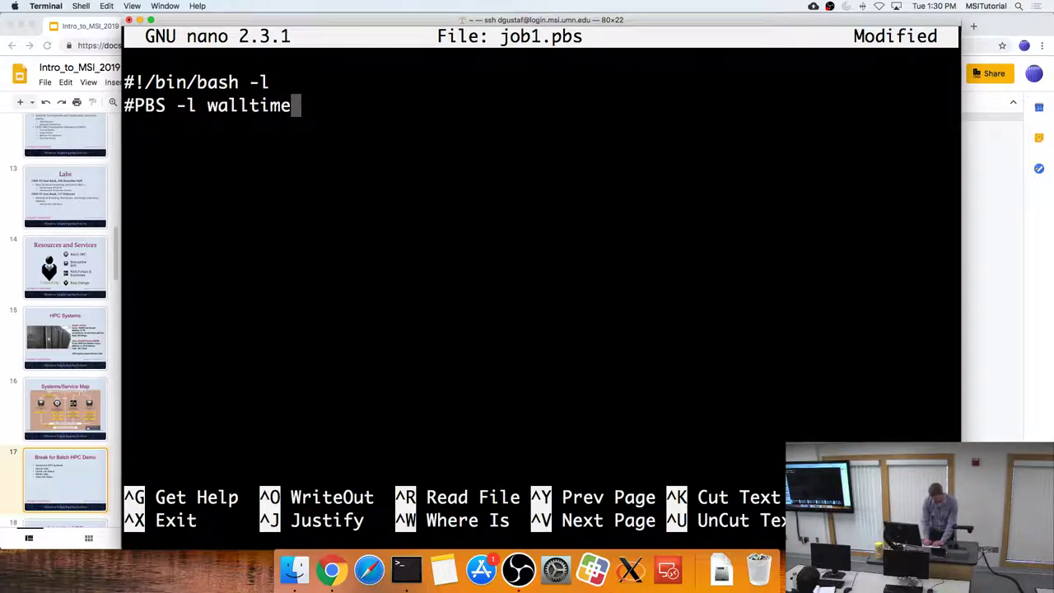
type("=00:")
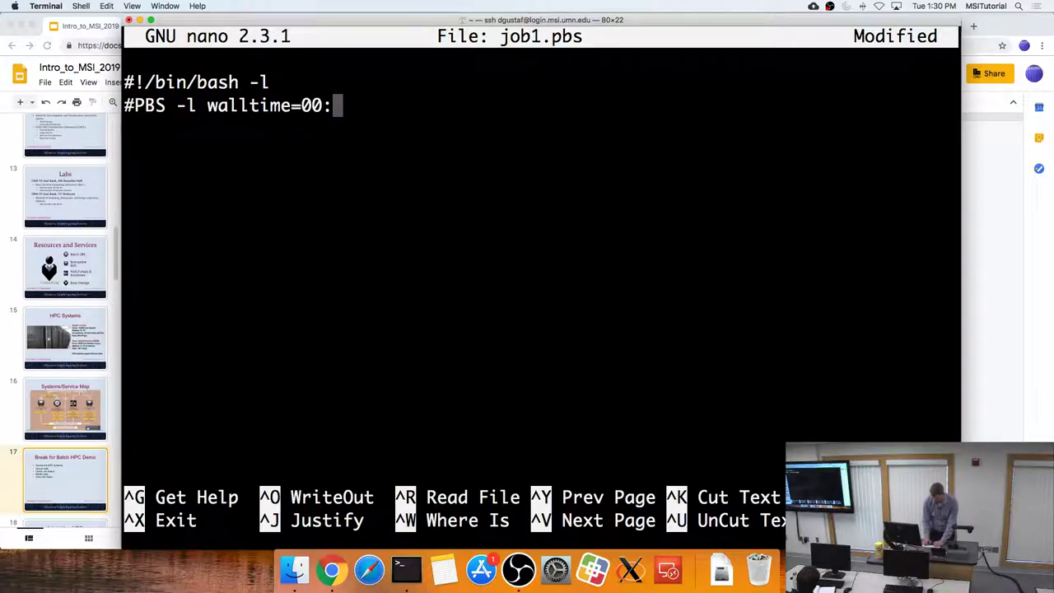
type("1")
key("BackSpace")
type("02:00,")
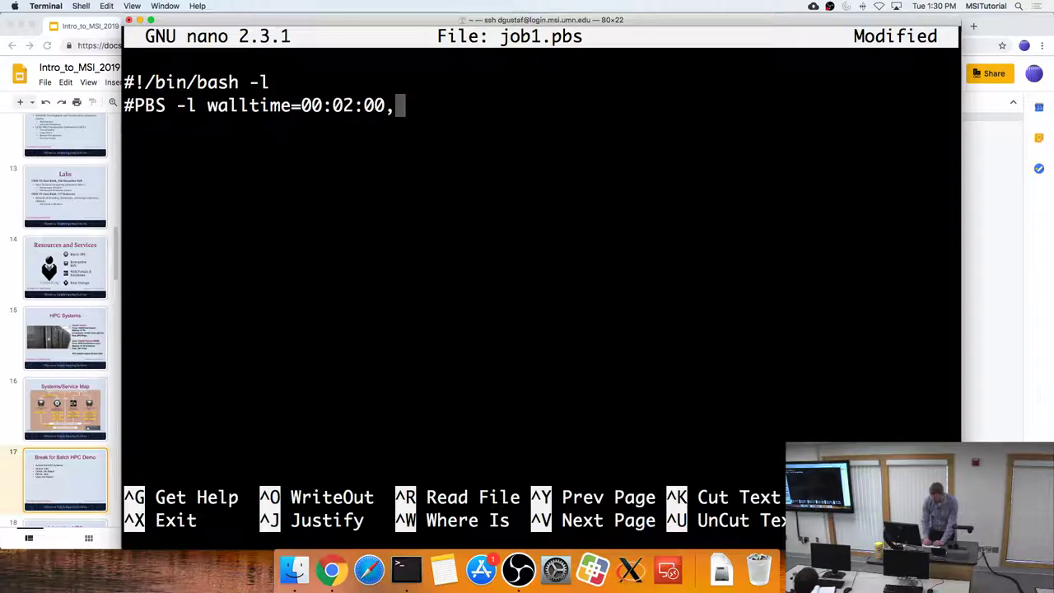
type("nodes=1:")
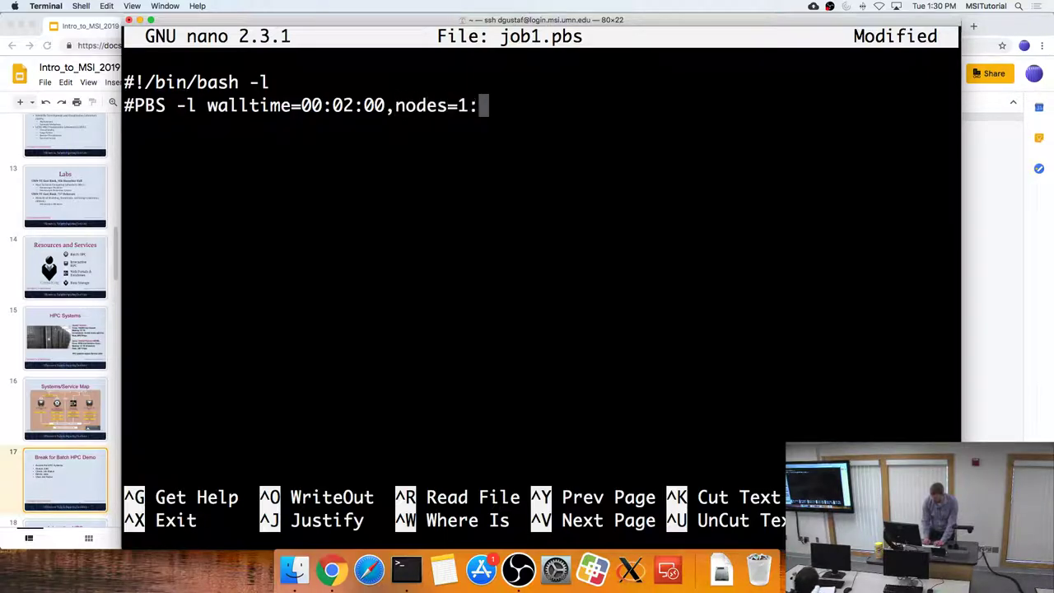
type("ppn=1")
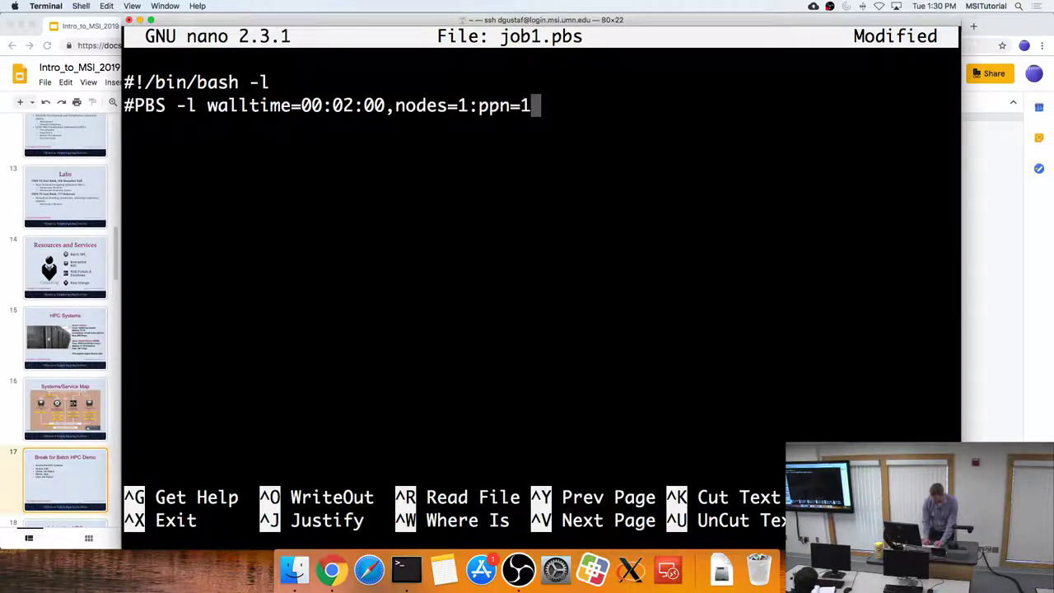
type(",mem=2gb")
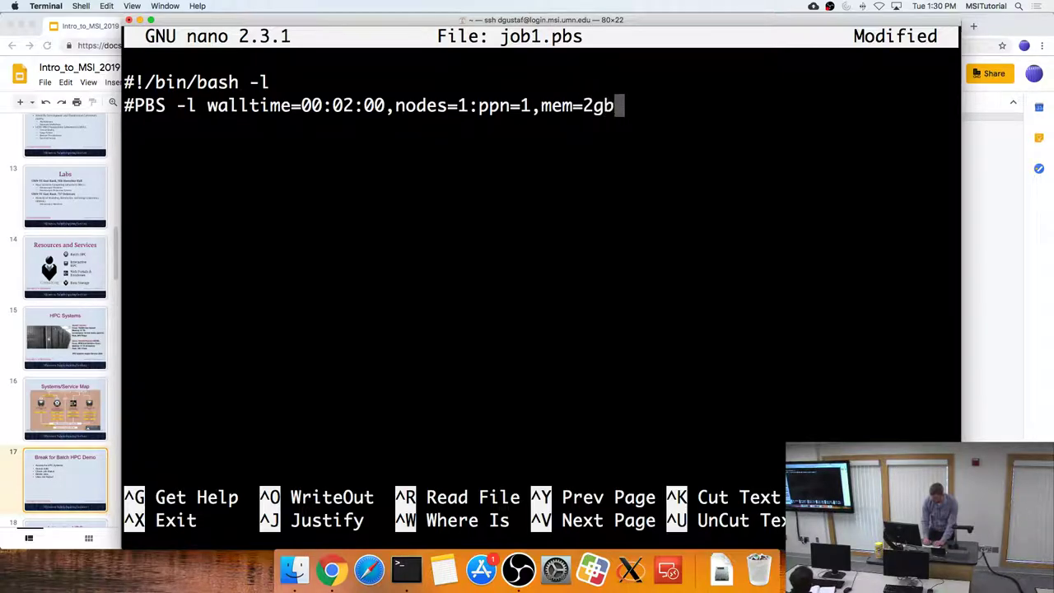
key("Return")
key("Return")
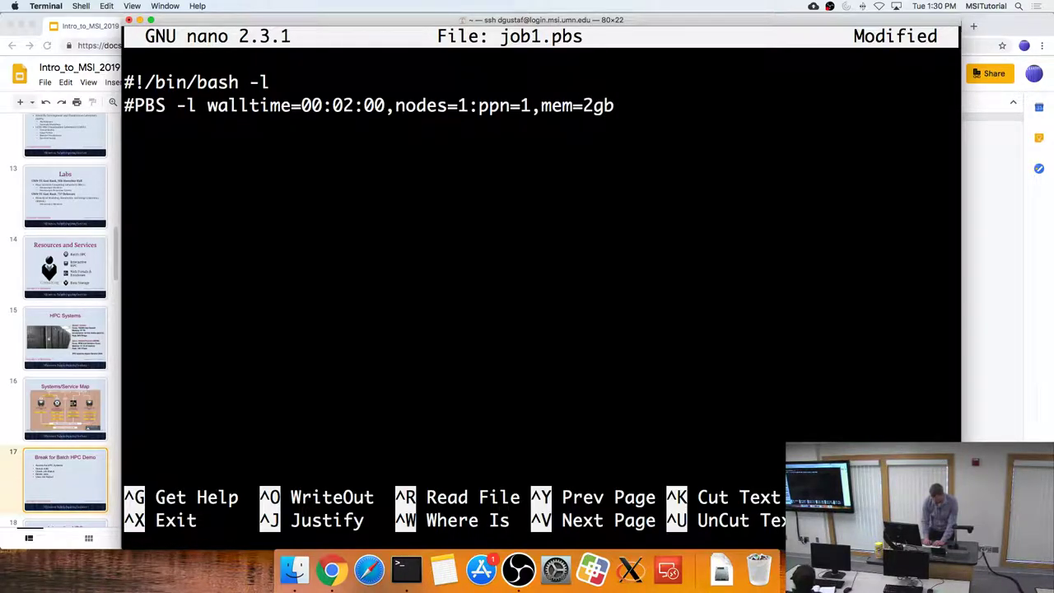
type("echo \"Hw")
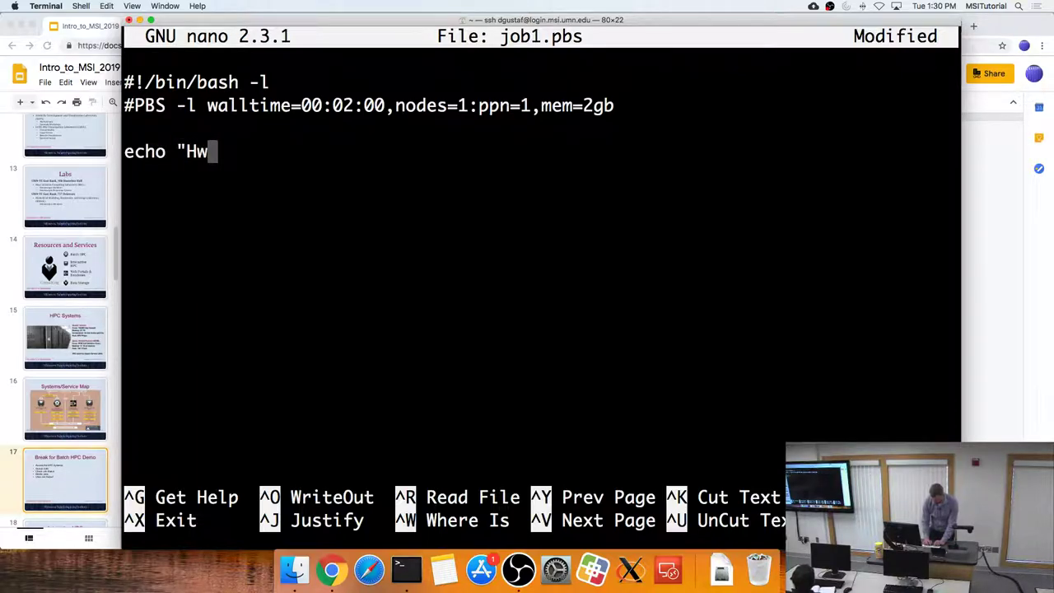
type("llo World\"")
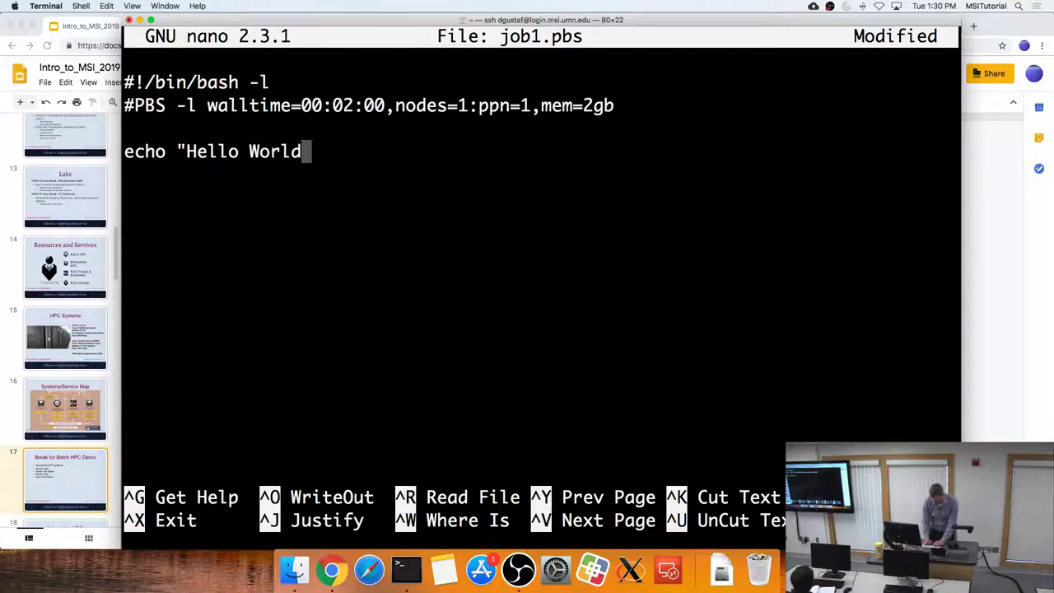
key("Return")
key("Return")
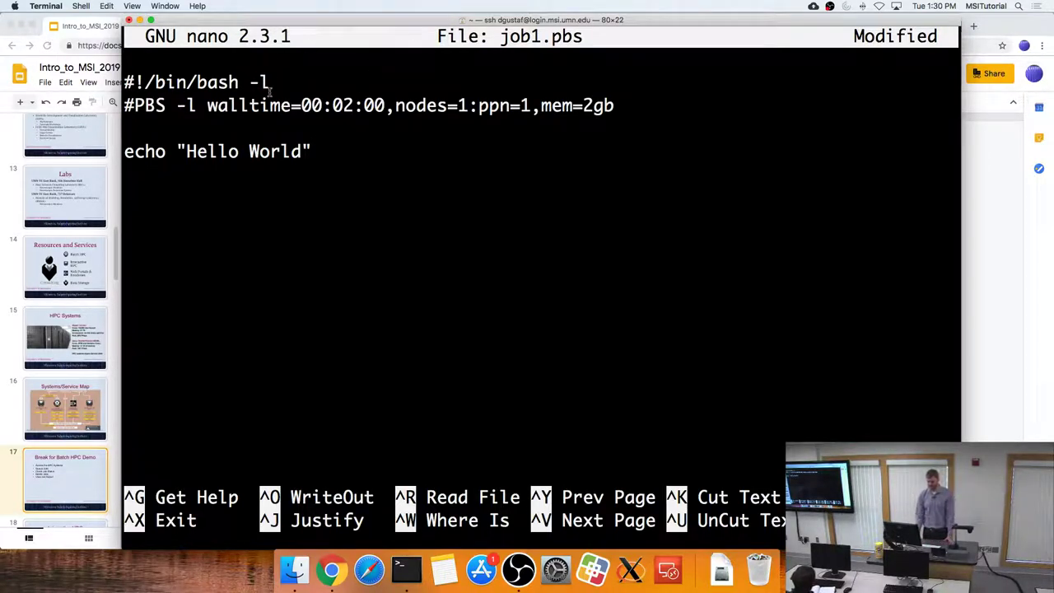
- Highlight the #!/bin/bash header and the echo "Hello World" line while explaining them
left_click_drag(240, 83, 156, 82)
left_click_drag(313, 152, 180, 147)
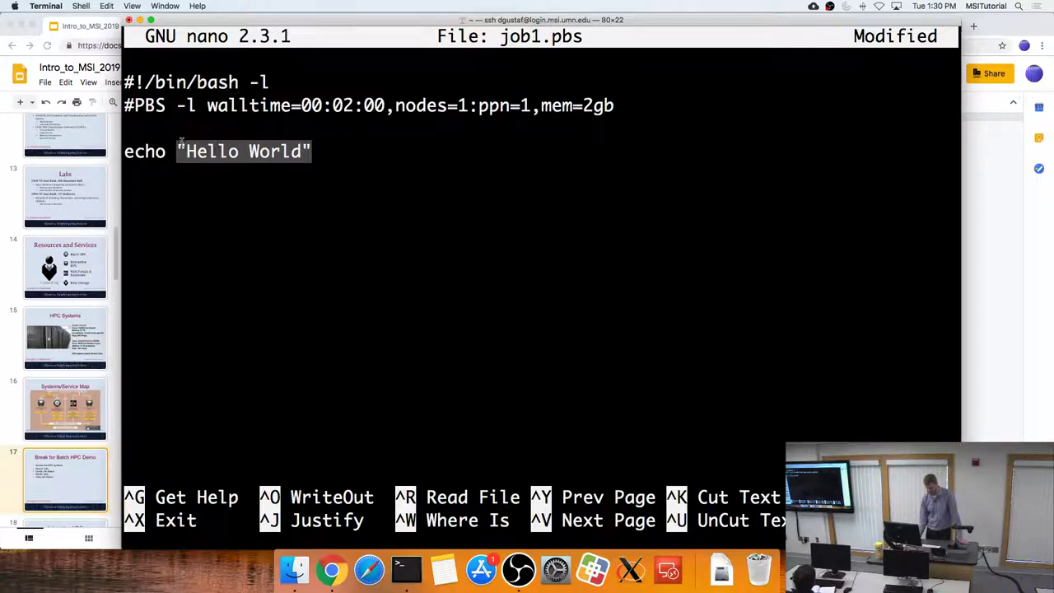
left_click_drag(242, 82, 123, 80)
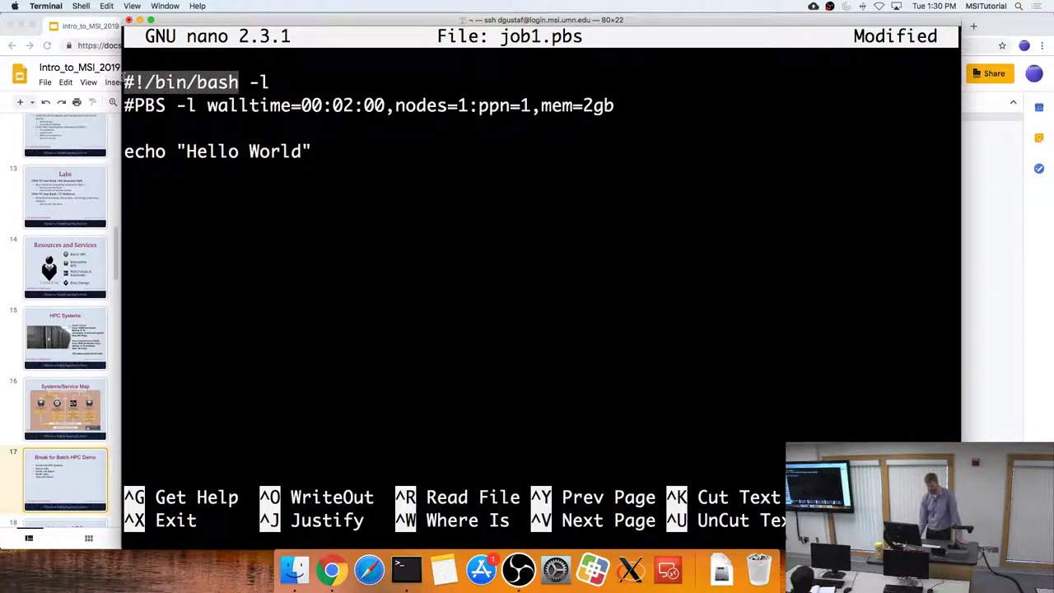
left_click(180, 106)
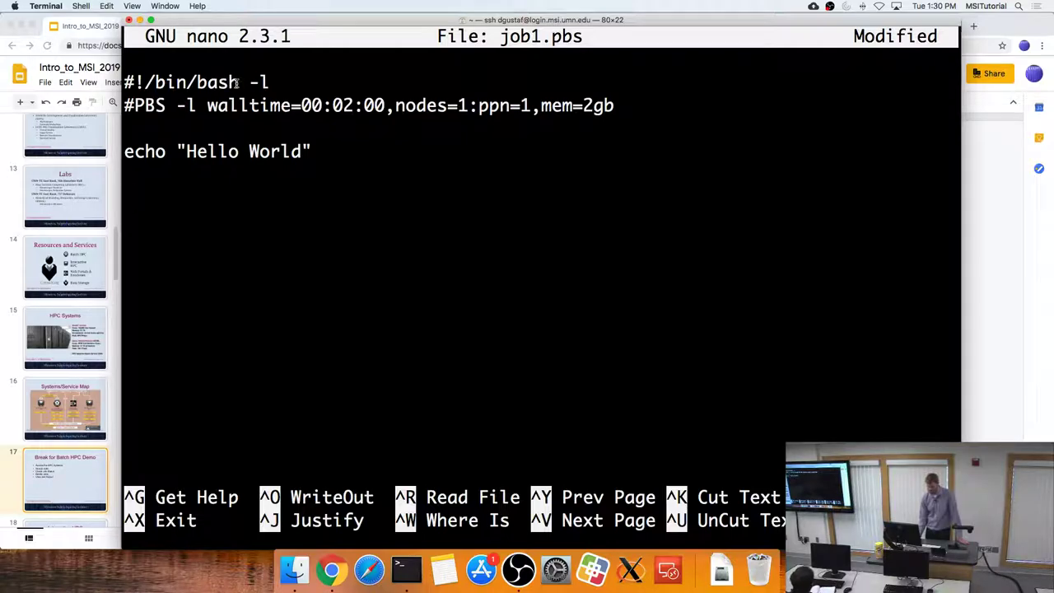
left_click_drag(237, 83, 124, 82)
left_click(267, 161)
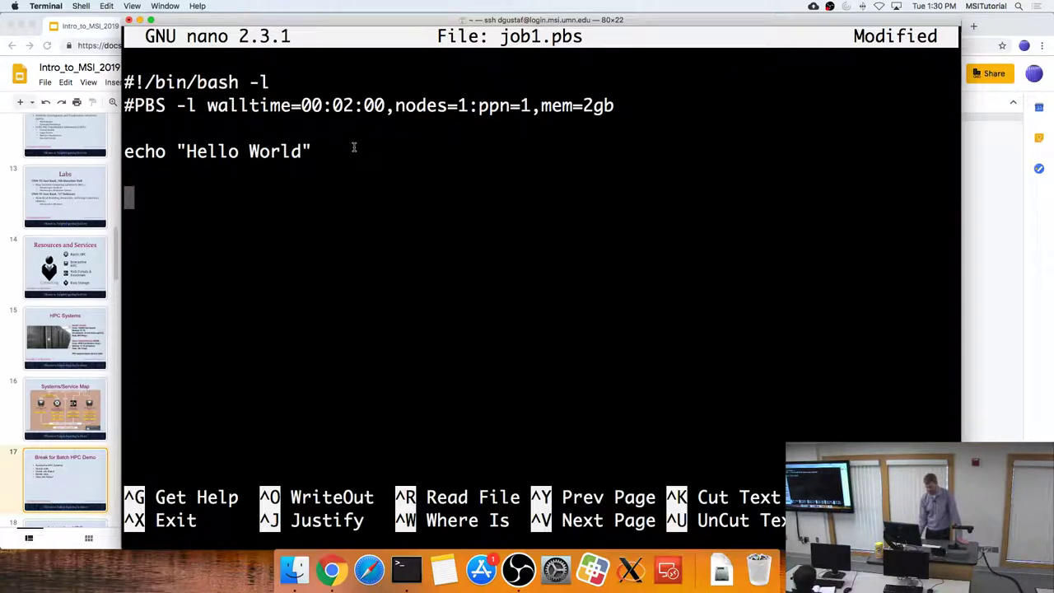
left_click_drag(354, 148, 132, 151)
left_click(308, 126)
- Highlight the #PBS walltime, nodes/ppn and 2gb memory values, then begin writing out the file
left_click_drag(618, 105, 127, 103)
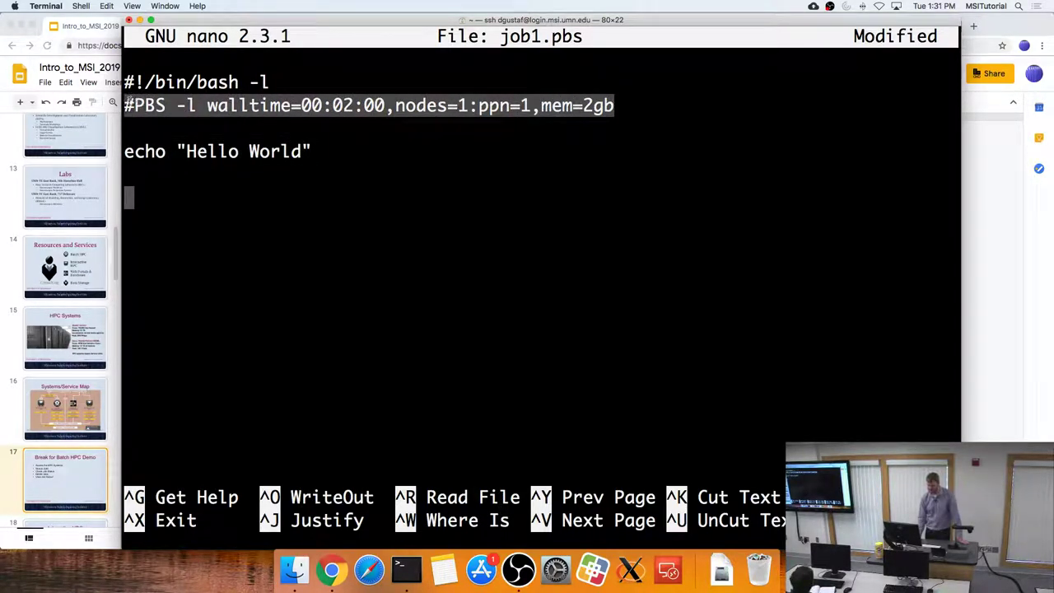
left_click(138, 108)
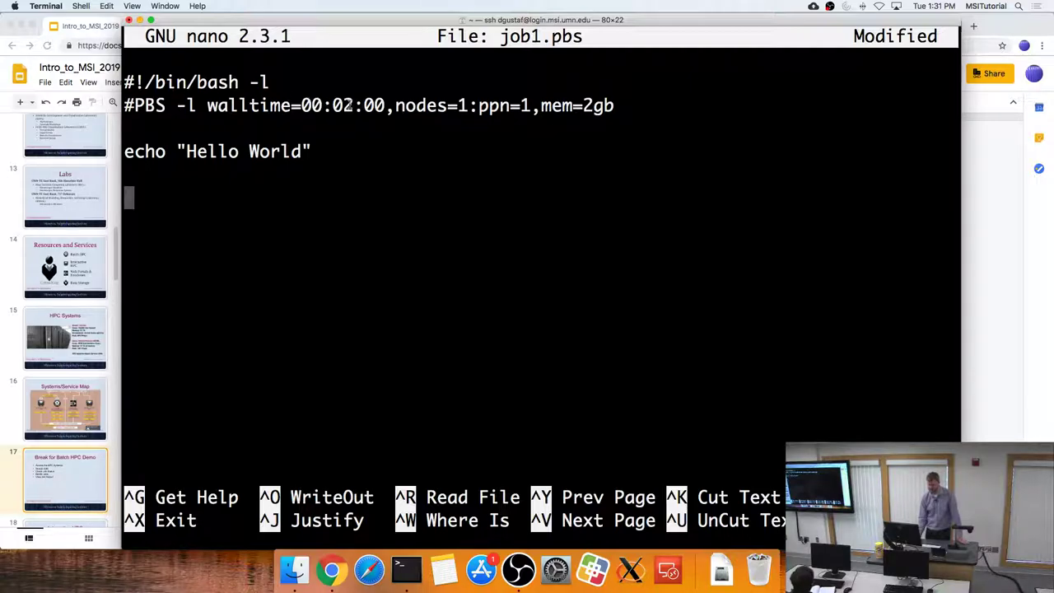
left_click_drag(344, 106, 387, 103)
left_click(385, 103)
mouse_move(396, 105)
left_mouse_down()
mouse_move(536, 106)
mouse_move(396, 105)
left_mouse_up()
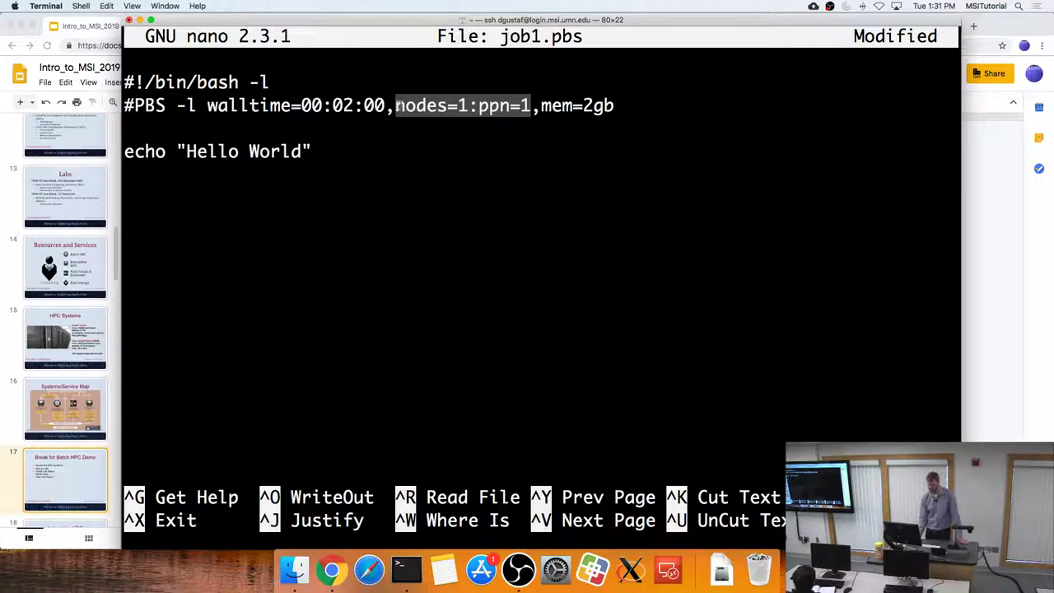
left_click(400, 106)
left_click_drag(581, 106, 123, 105)
left_click(623, 106)
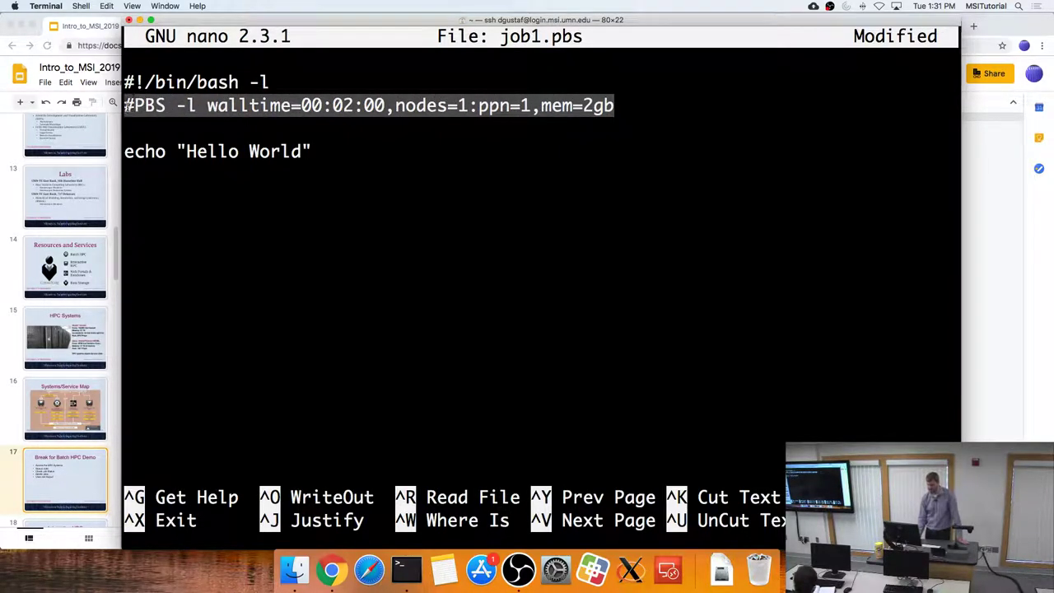
left_click(214, 135)
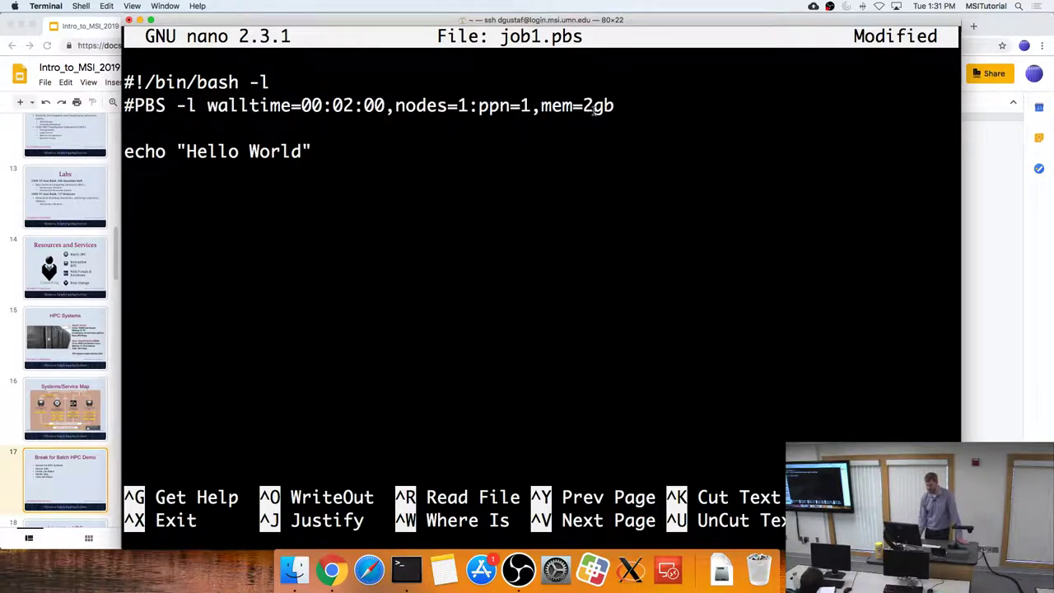
left_click_drag(616, 105, 195, 105)
left_click(196, 105)
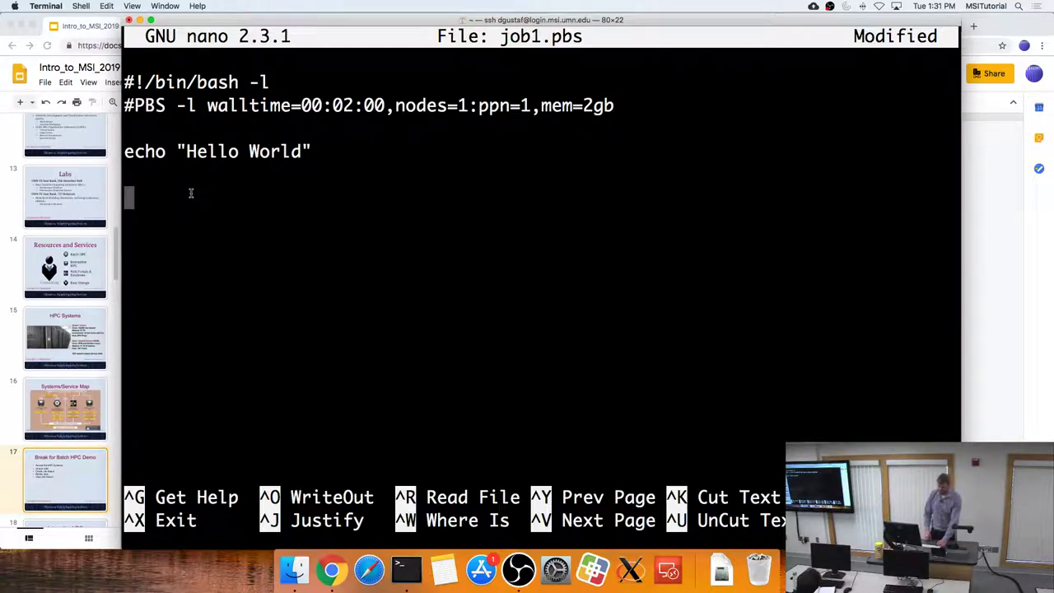
key("ctrl+o")
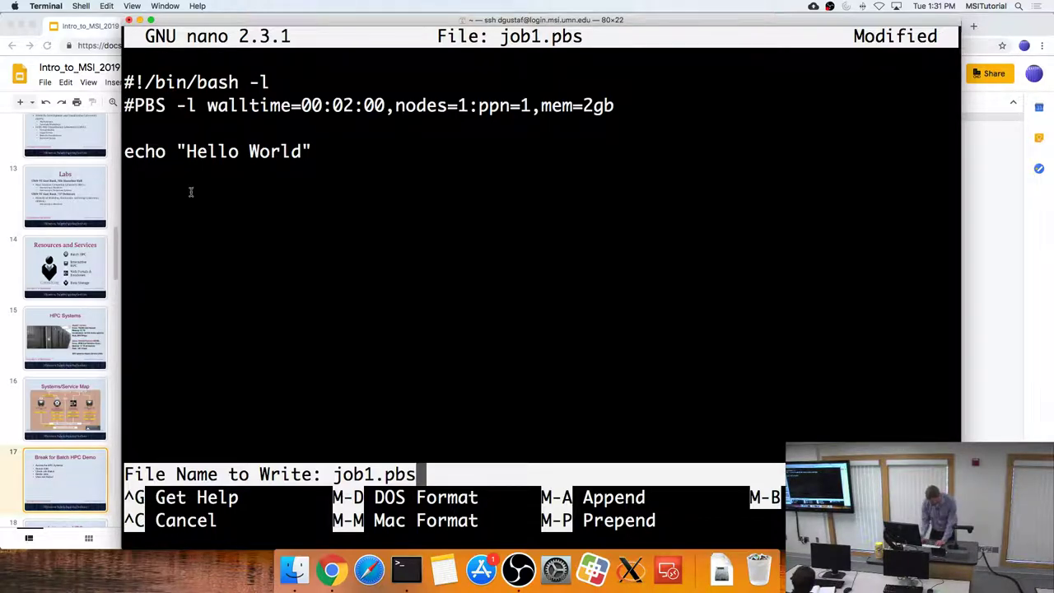
- Save job1.pbs and exit nano
key("Return")
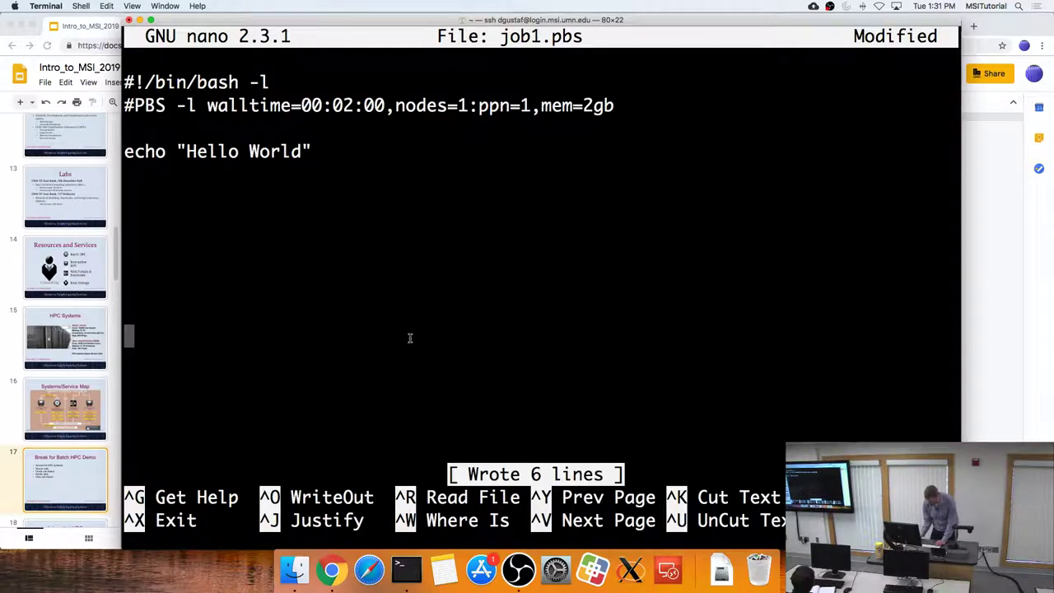
key("ctrl+x")
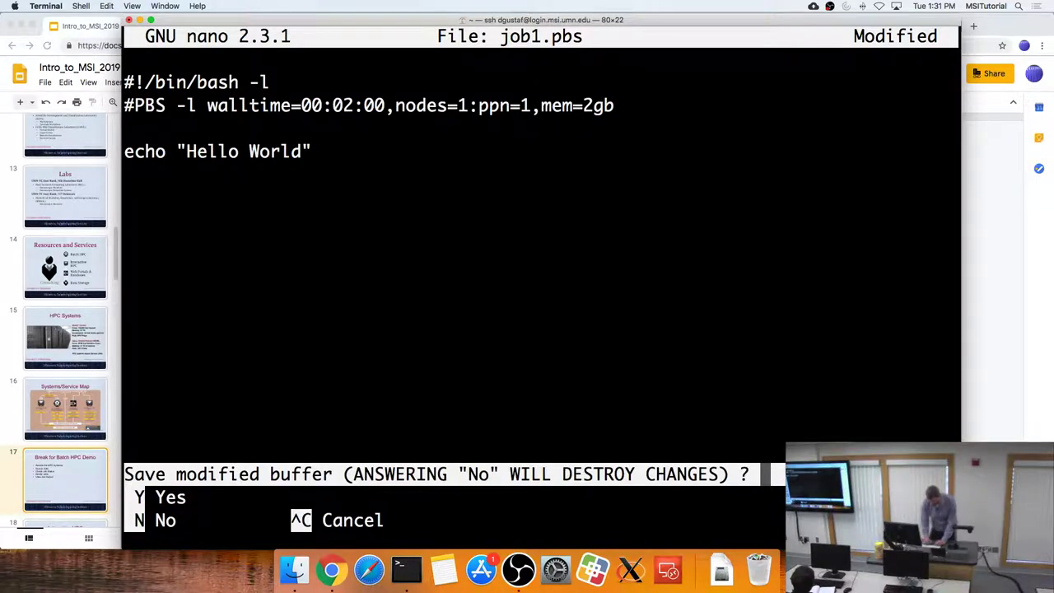
key("y")
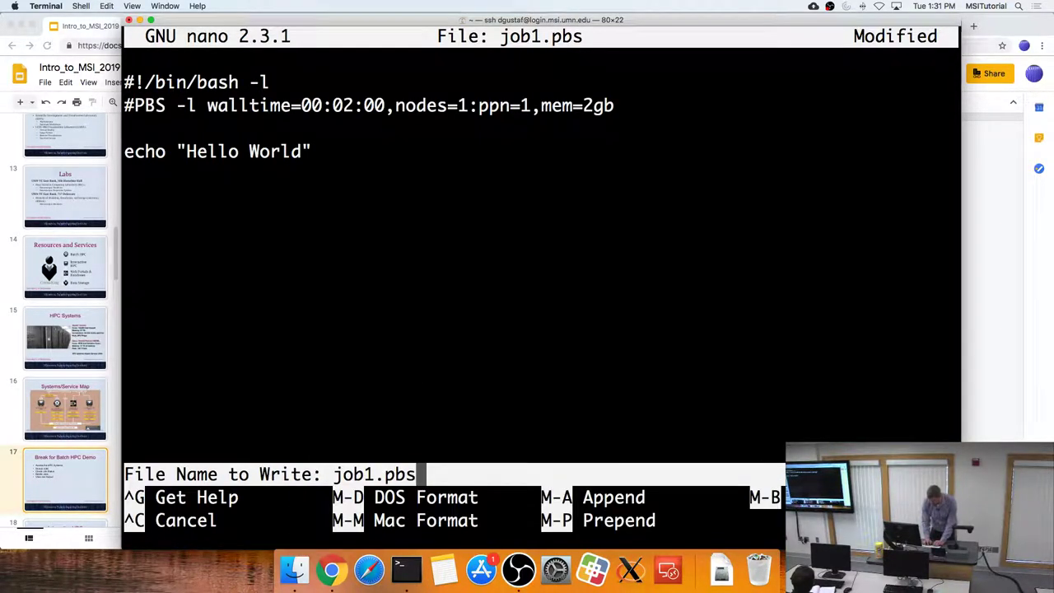
key("Return")
- List the folder and submit job1.pbs with qsub, getting job 819391
type("ls")
key("Return")
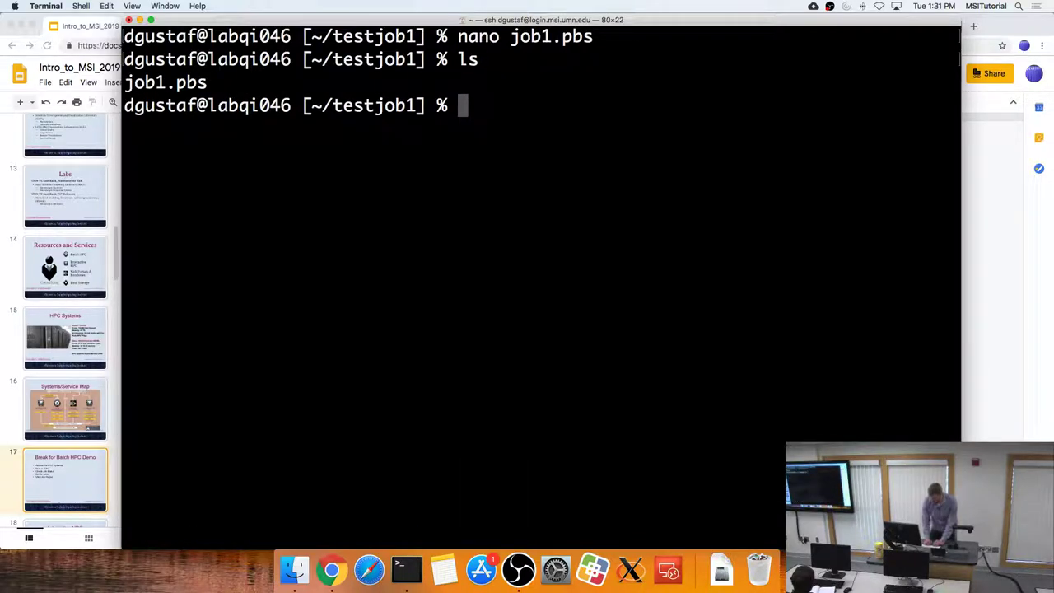
type("qsbu")
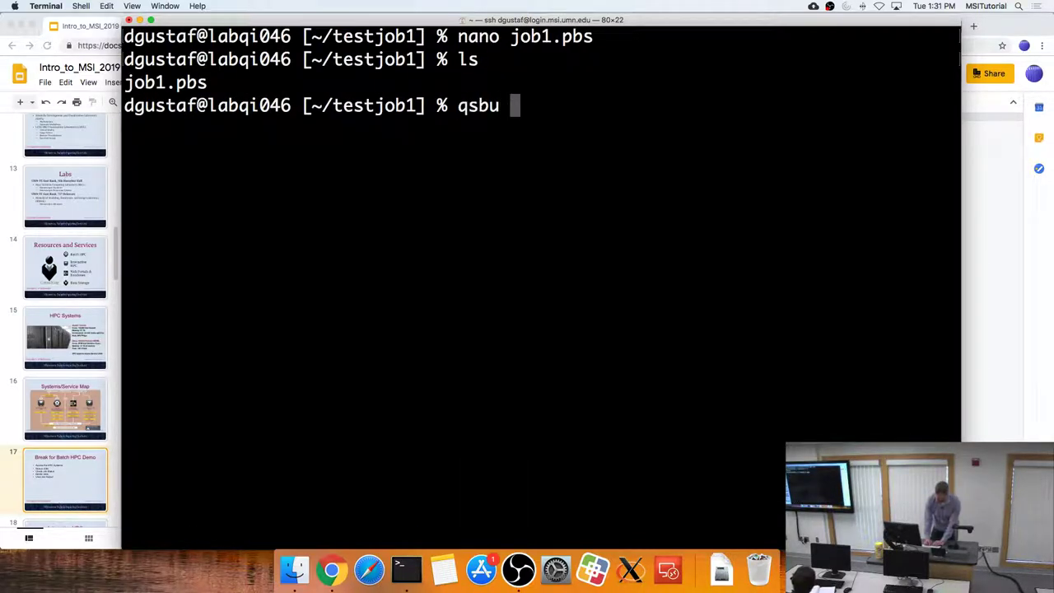
key("BackSpace")
key("BackSpace")
key("BackSpace")
key("BackSpace")
type("sub job1.pbs")
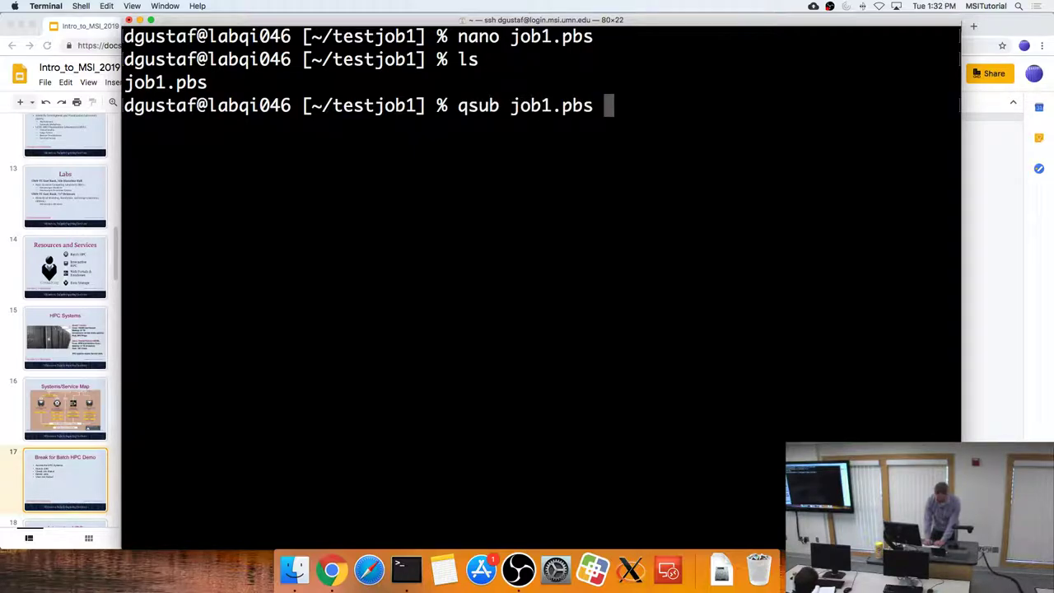
key("Return")
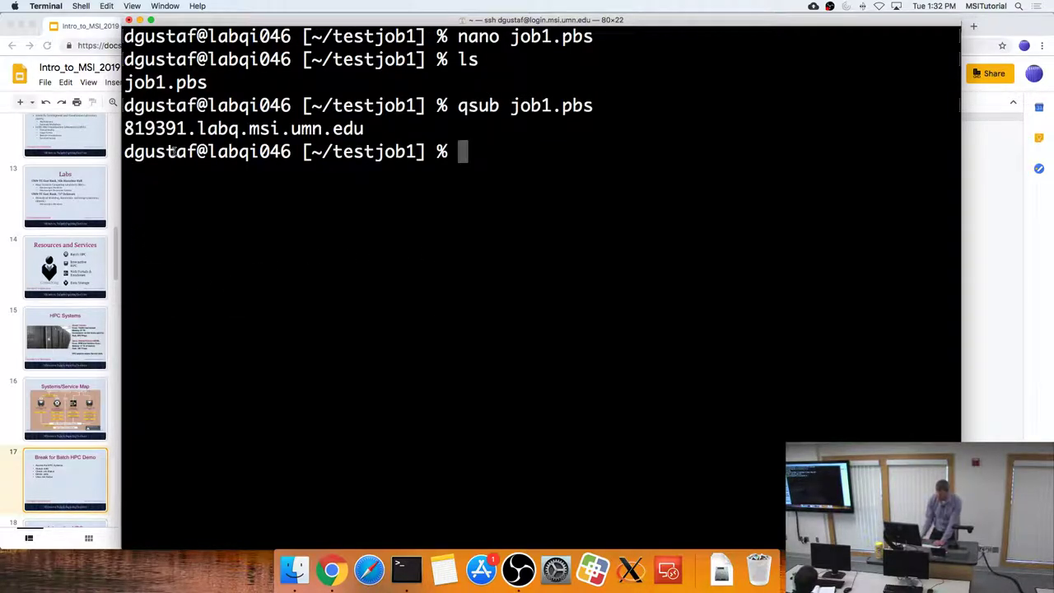
- Run qstat and point out job 819391 in the R (running) state in the lab queue
left_click_drag(186, 126, 134, 128)
left_click(335, 244)
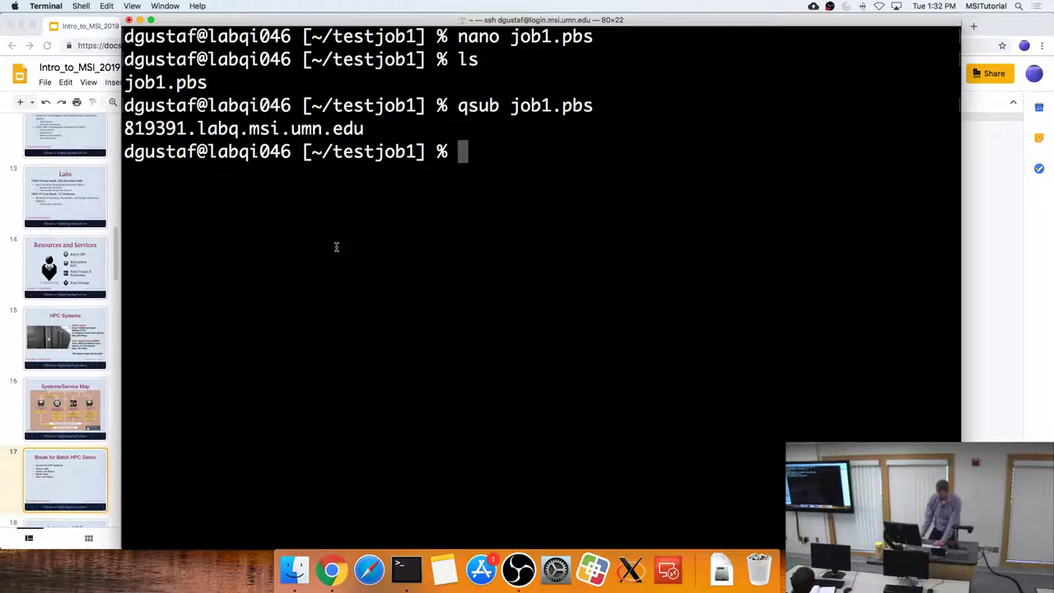
type("qstat")
key("Return")
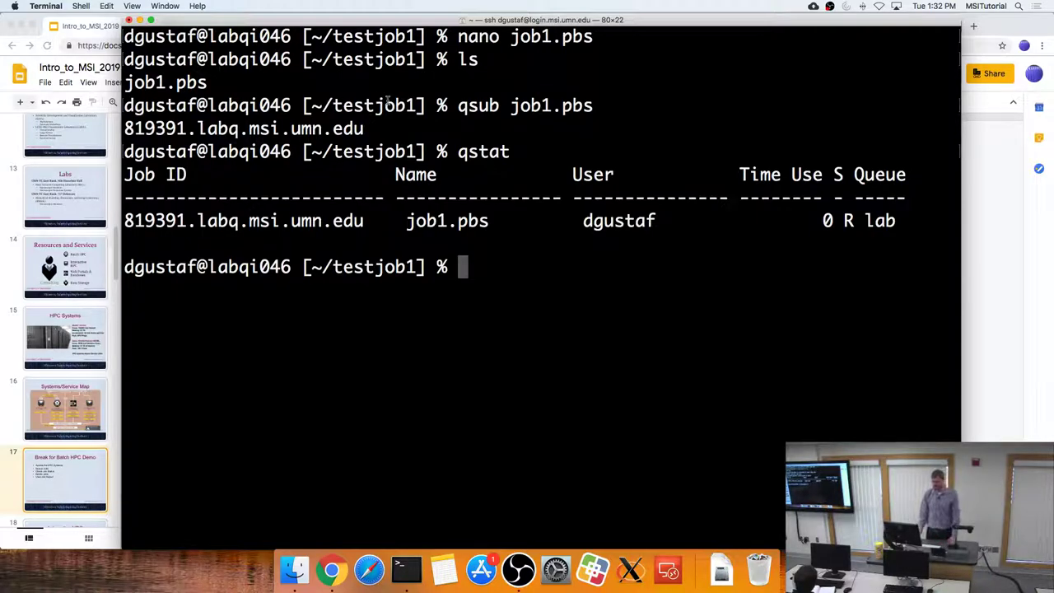
double_click(848, 220)
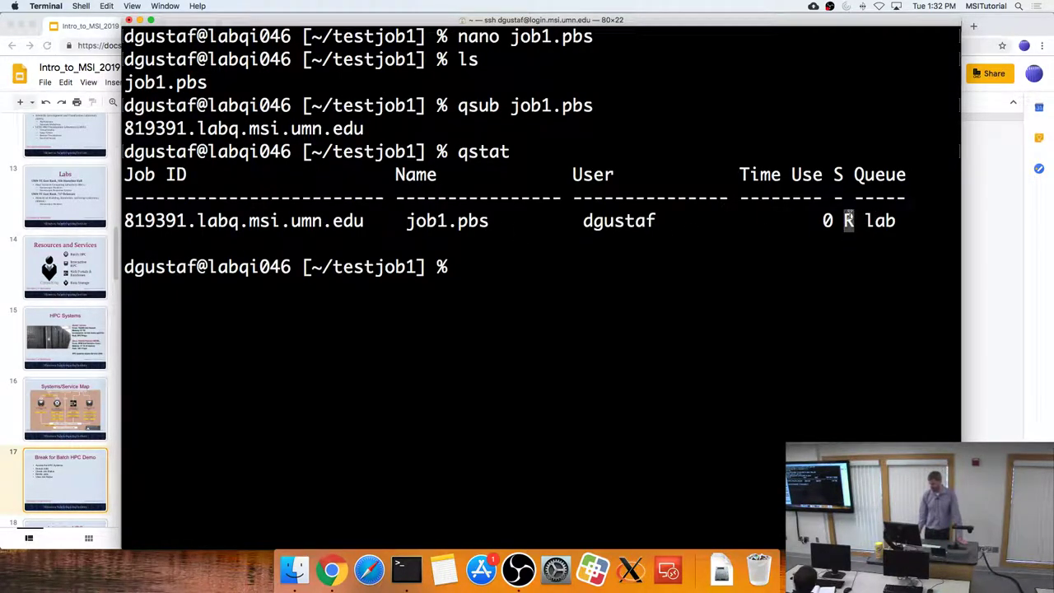
right_click(739, 328)
left_click(531, 262)
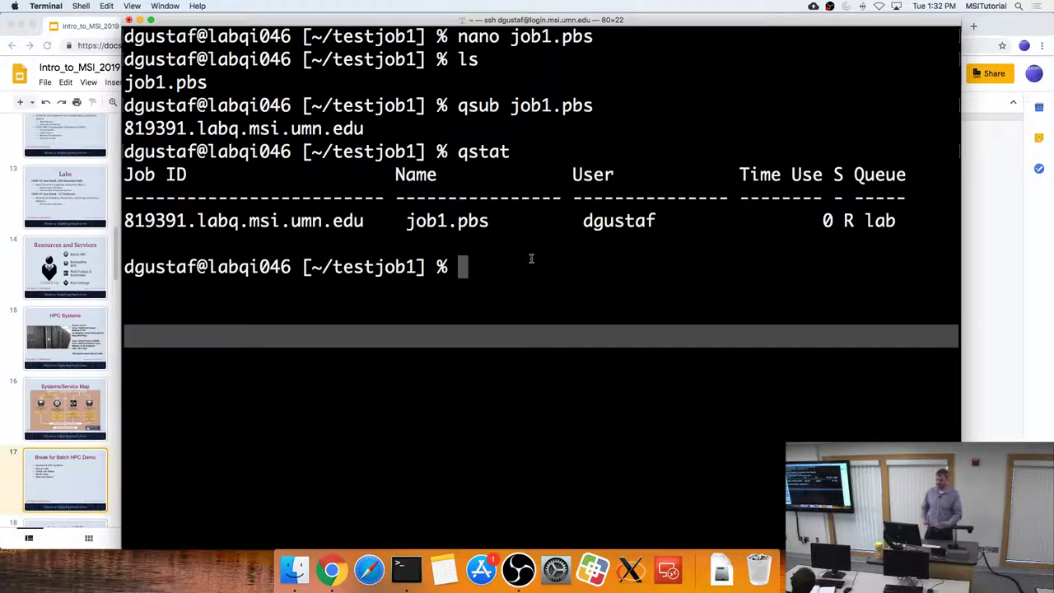
- Clear the screen and list testjob1, showing job1.pbs.e819391 and job1.pbs.o819391 output files
type("clear")
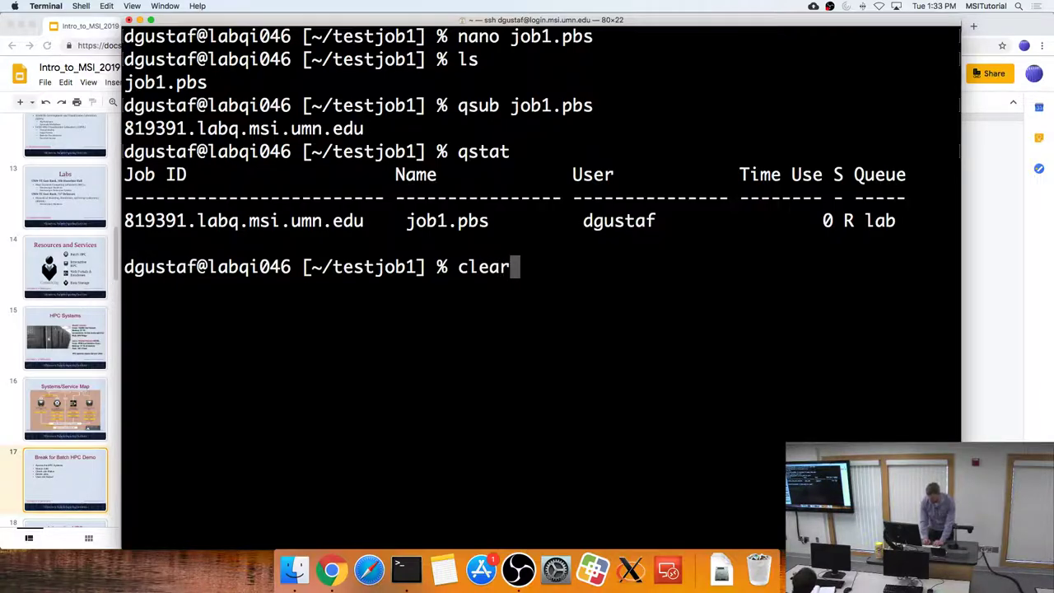
key("Return")
type("ls")
key("Return")
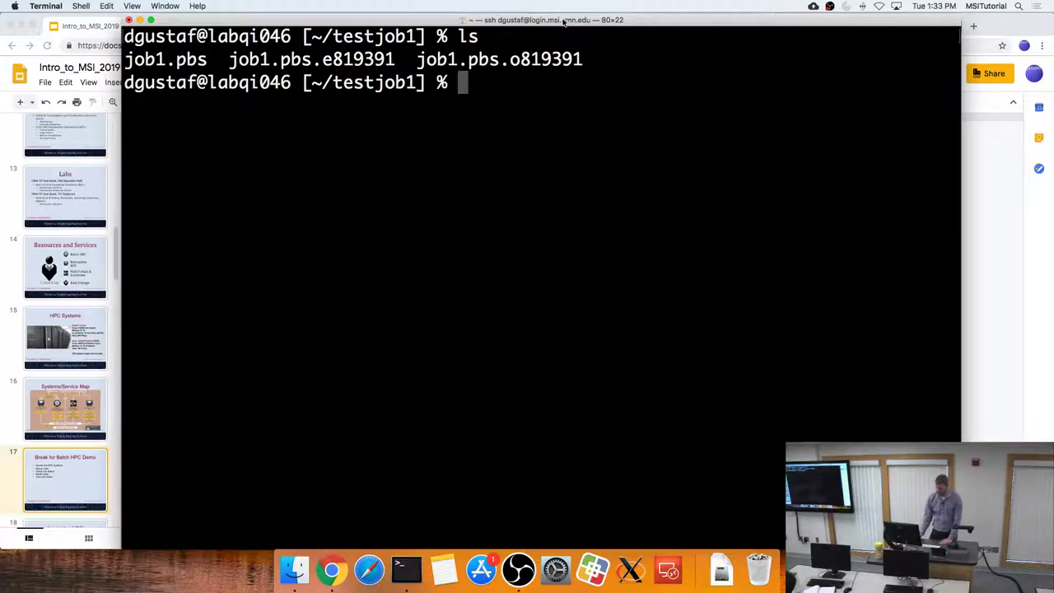
mouse_move(437, 62)
left_mouse_down()
mouse_move(522, 63)
mouse_move(440, 61)
left_mouse_up()
left_click(522, 62)
left_click(451, 52)
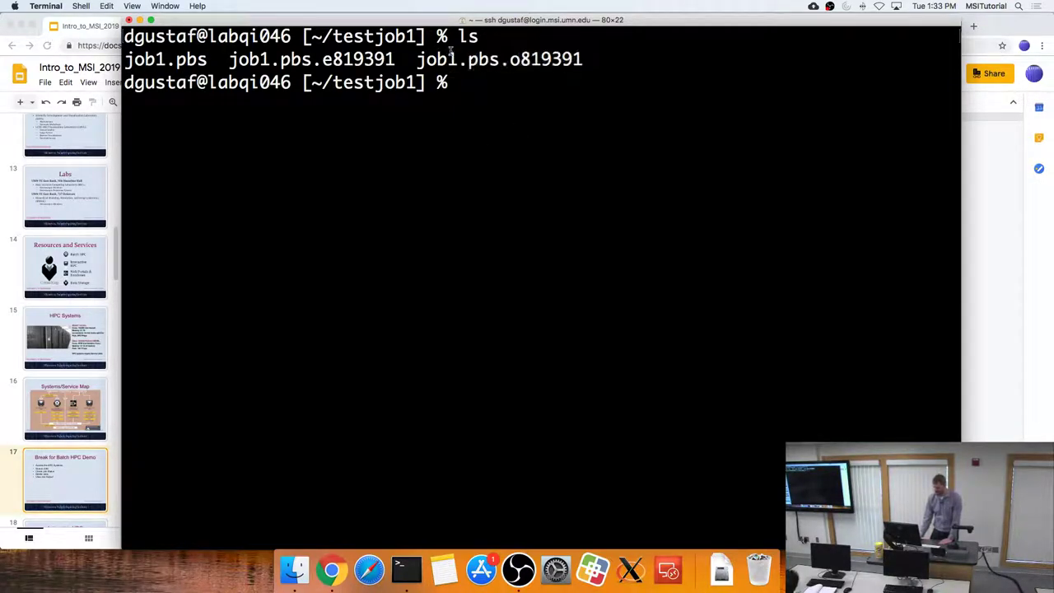
type("vi")
key("BackSpace")
key("BackSpace")
type("na")
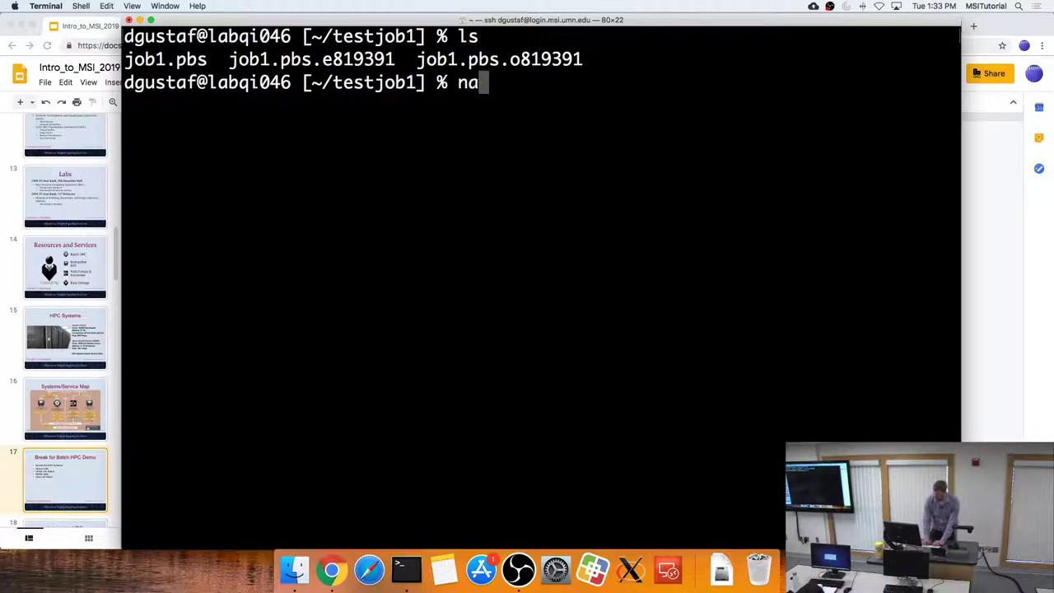
type("no job1.pbs")
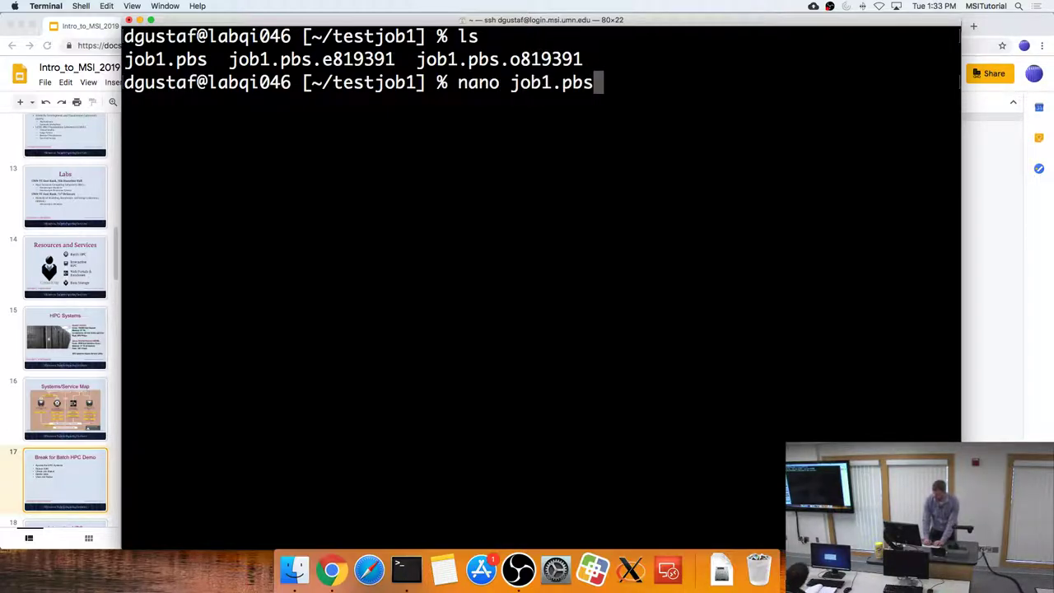
type(".o")
key("Tab")
key("Return")
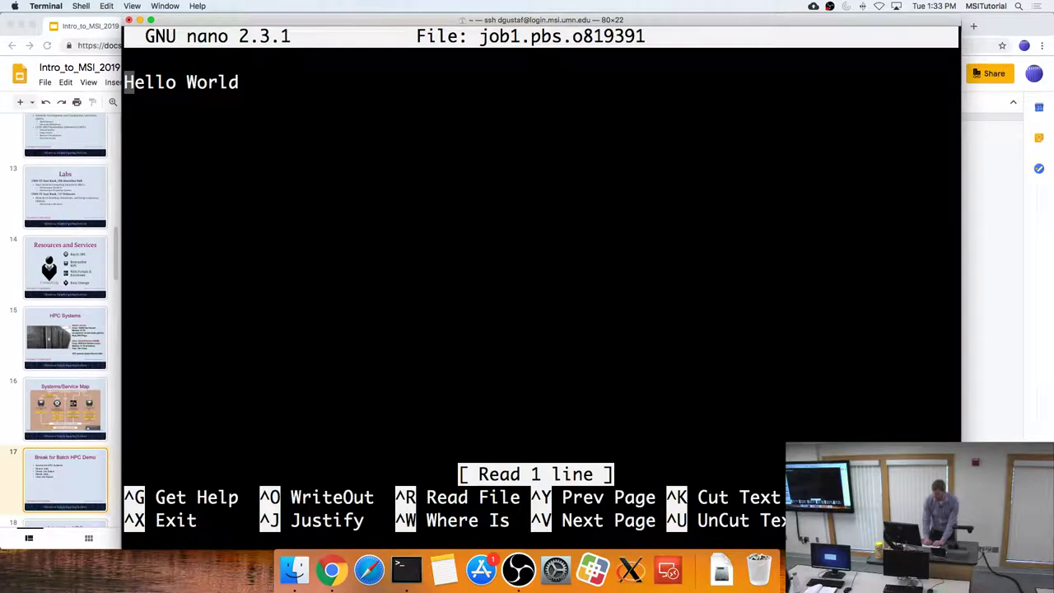
left_click_drag(241, 83, 123, 83)
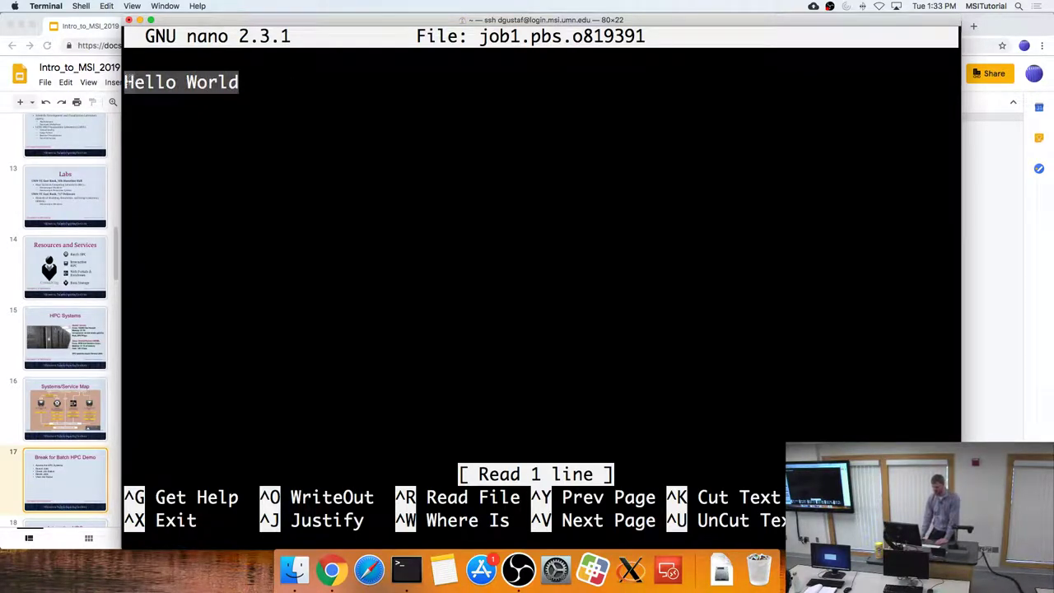
left_click(276, 165)
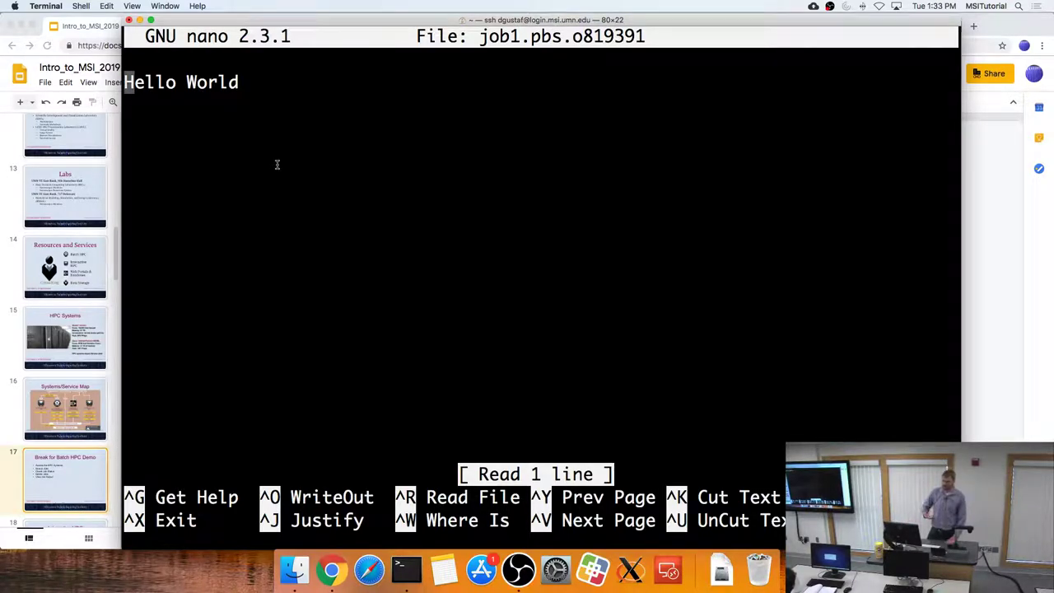
type("q")
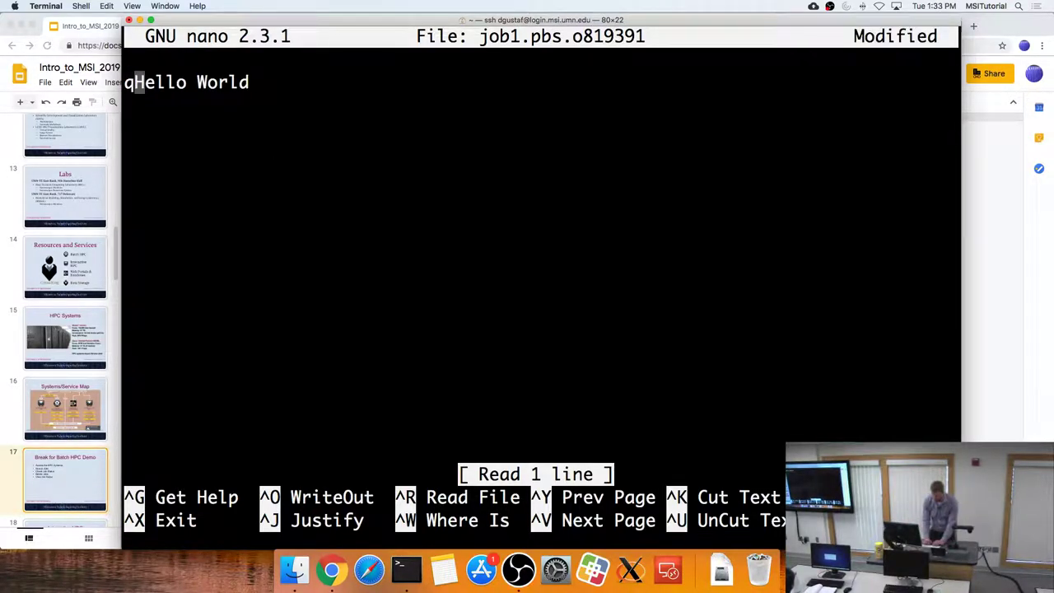
key("BackSpace")
key("ctrl+x")
key("n")
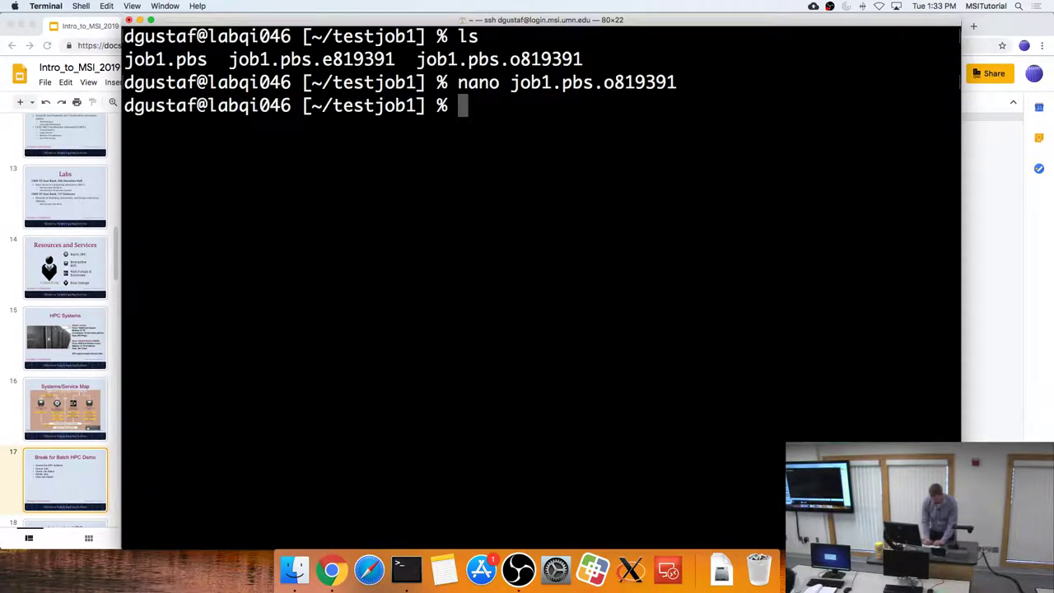
triple_click(328, 64)
left_click(327, 64)
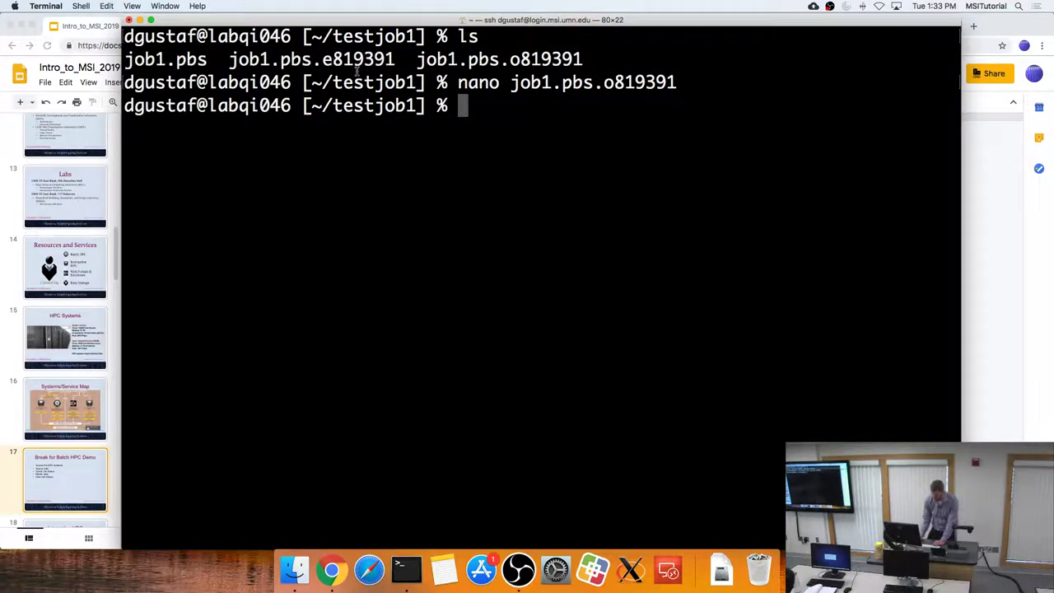
type("nano job1.pbs")
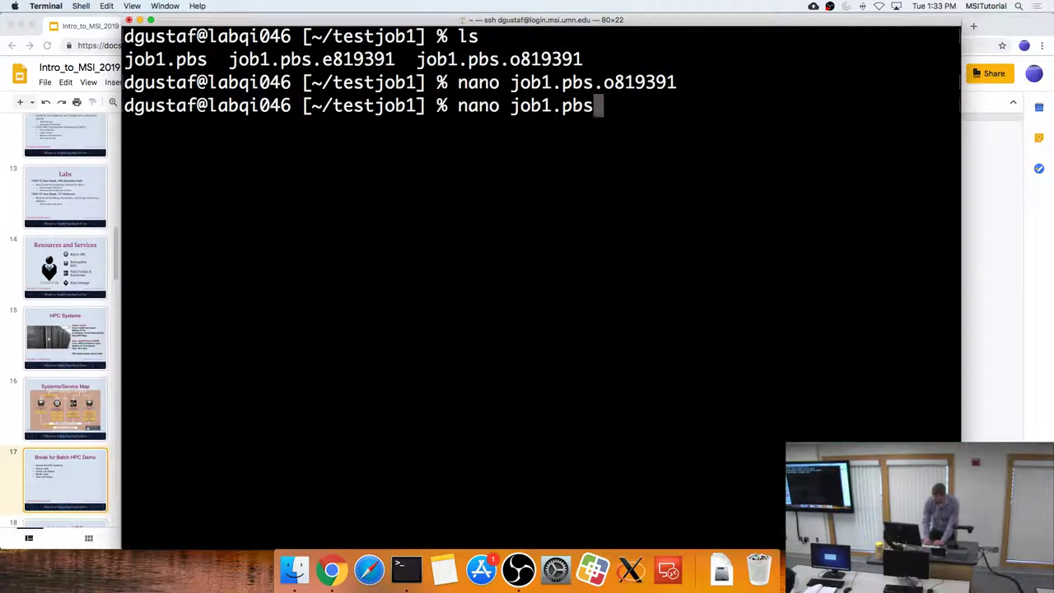
type(".e")
key("Tab")
key("Return")
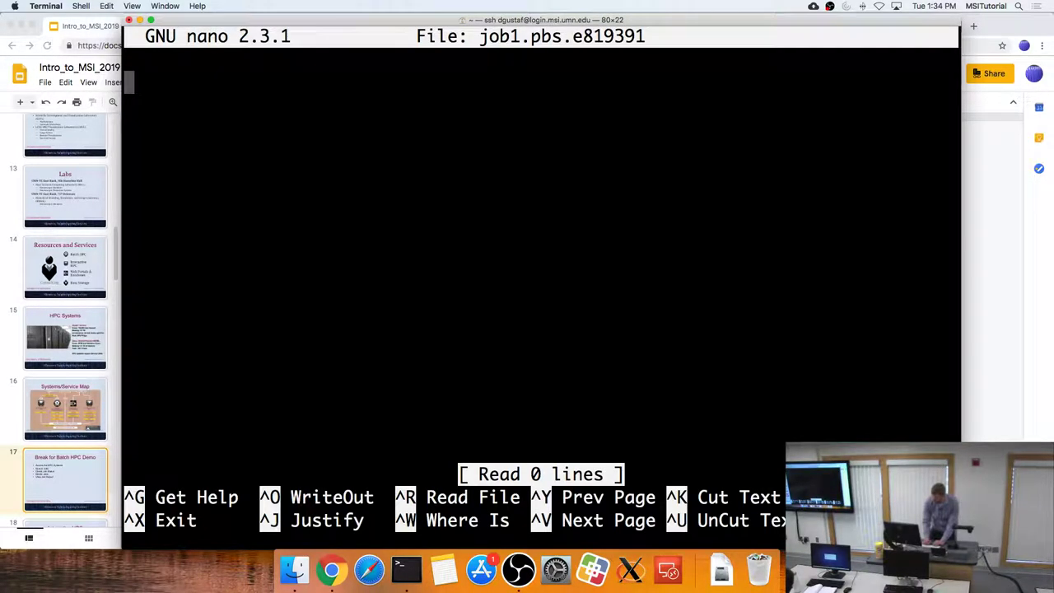
type("q")
key("BackSpace")
key("ctrl+x")
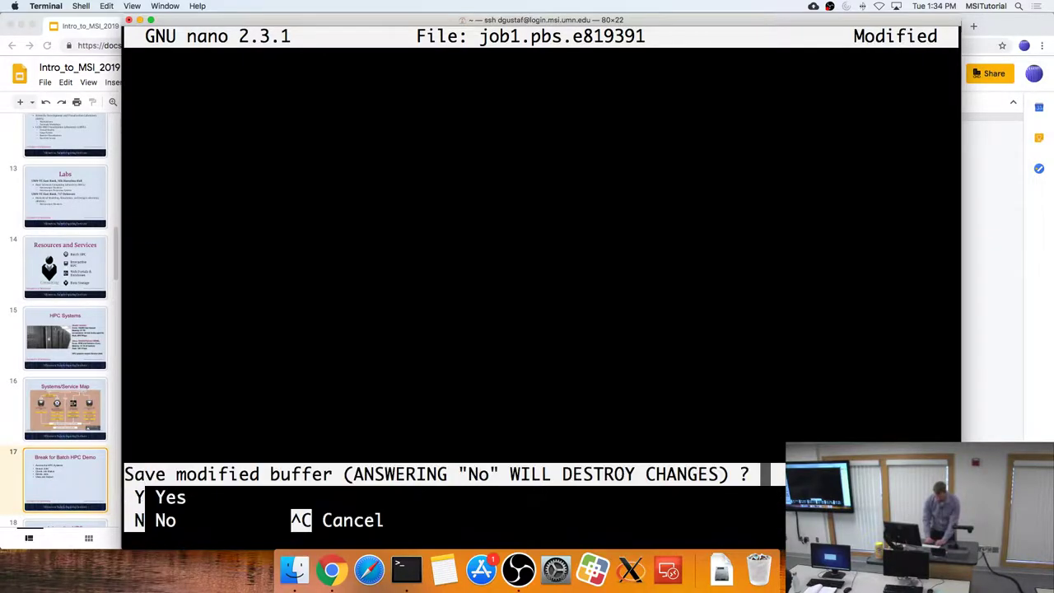
key("n")
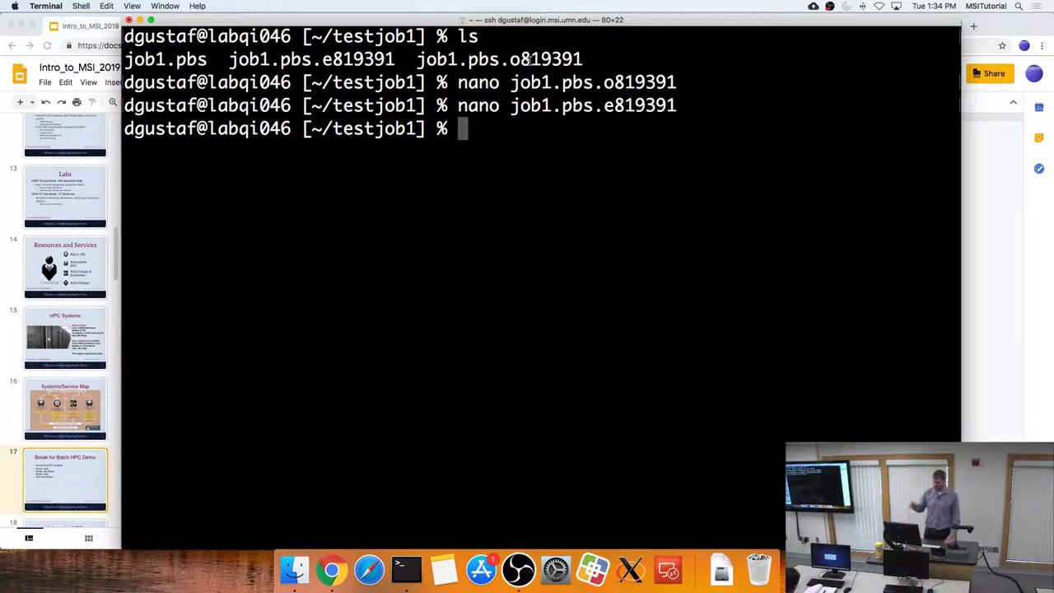
left_click(1025, 32)
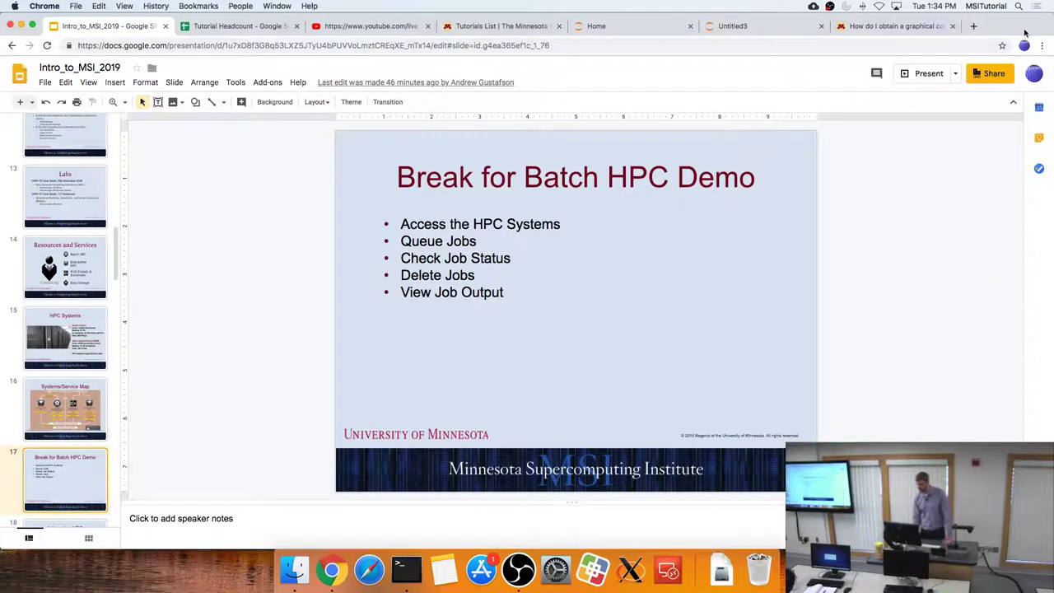
left_click(917, 73)
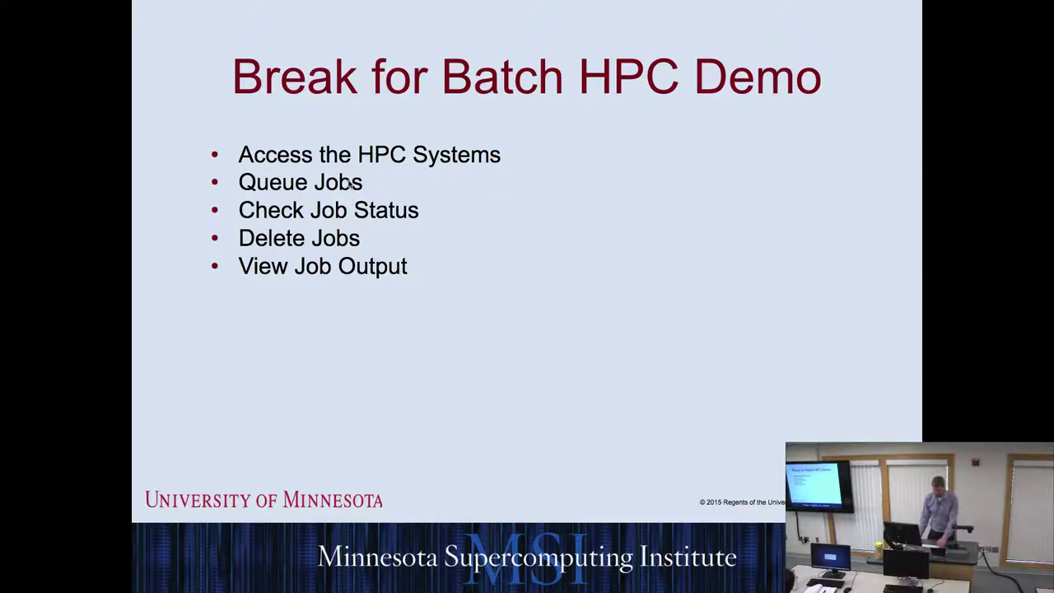
key("Escape")
key("super+Tab")
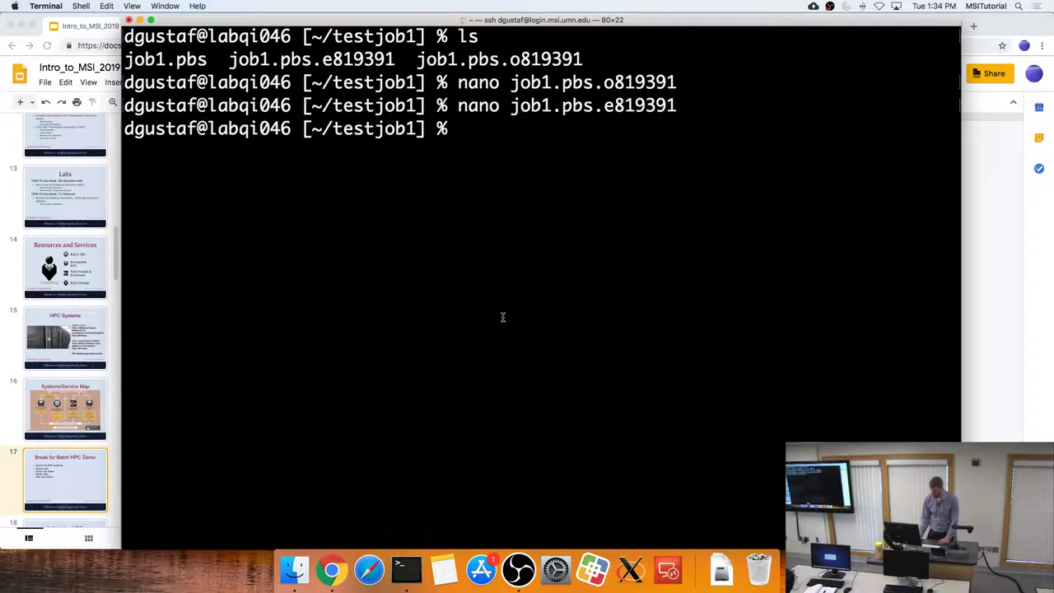
type("q")
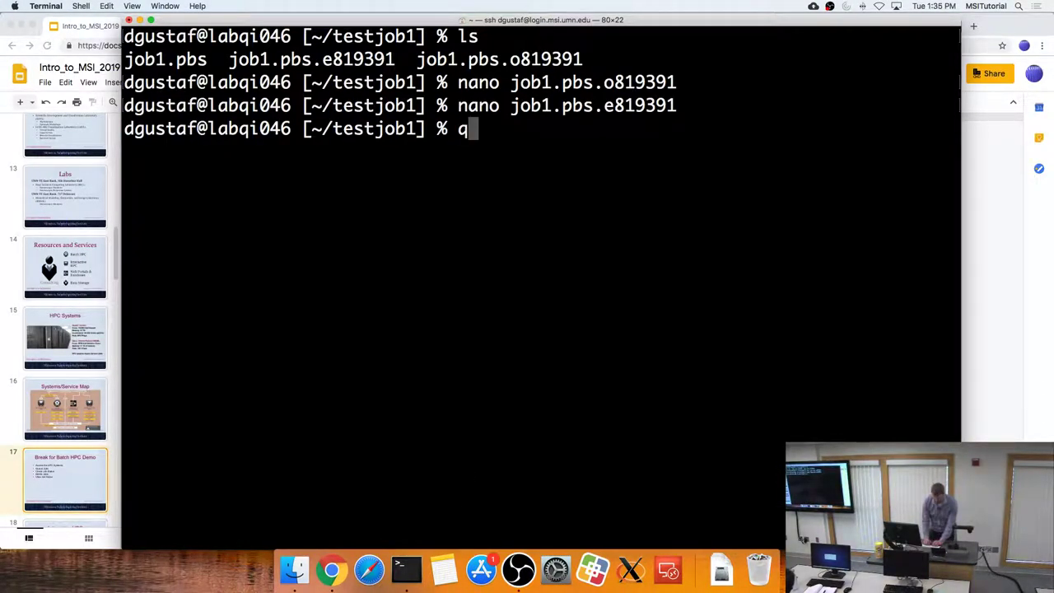
type("stat")
key("Return")
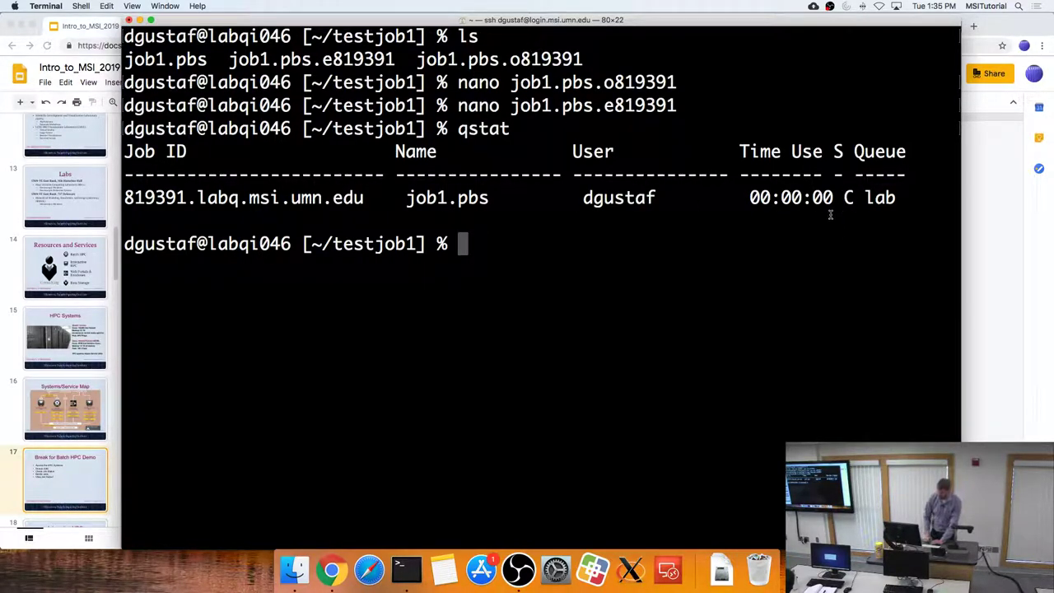
type("q")
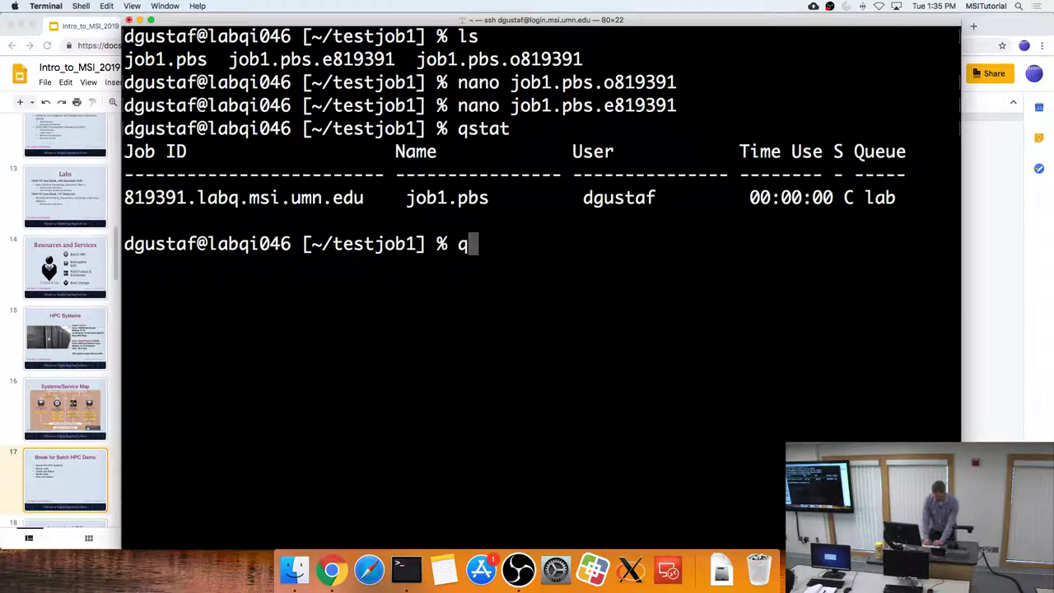
key("BackSpace")
type("q")
key("BackSpace")
type("q")
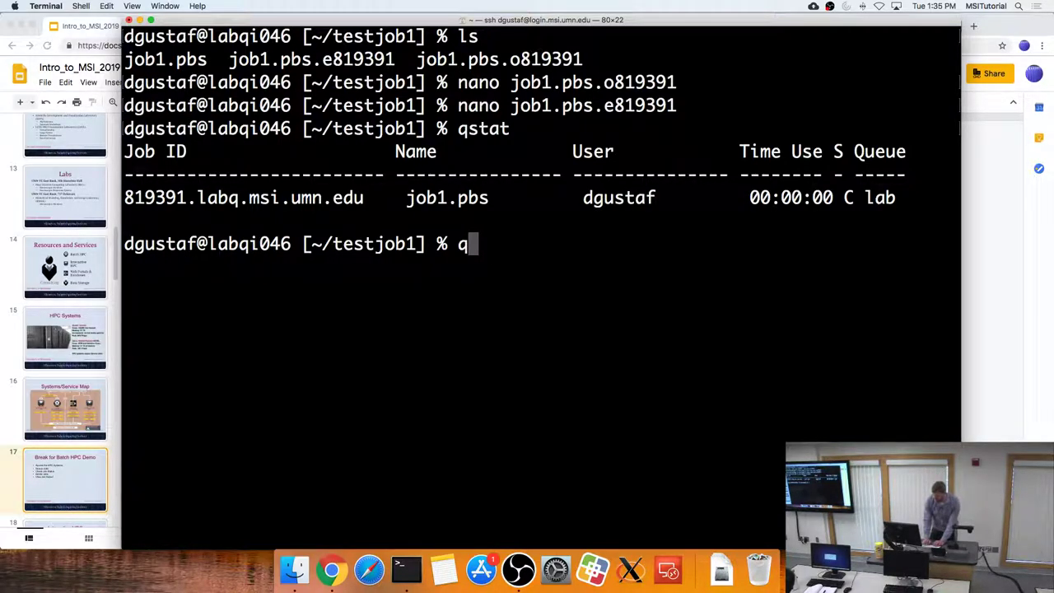
type("del")
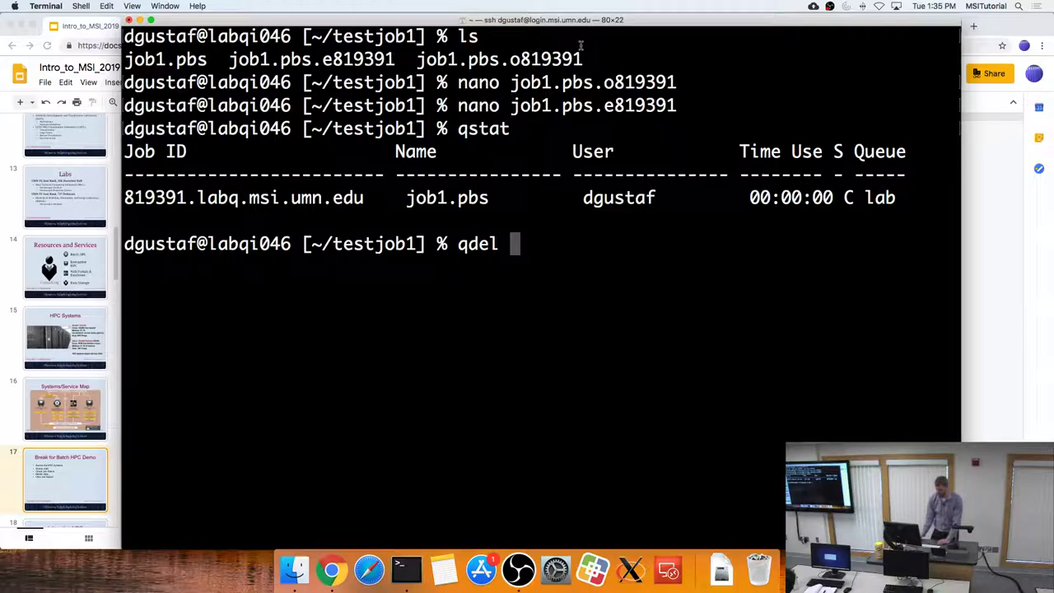
mouse_move(520, 59)
left_mouse_down()
mouse_move(583, 59)
mouse_move(520, 59)
left_mouse_up()
left_click(581, 59)
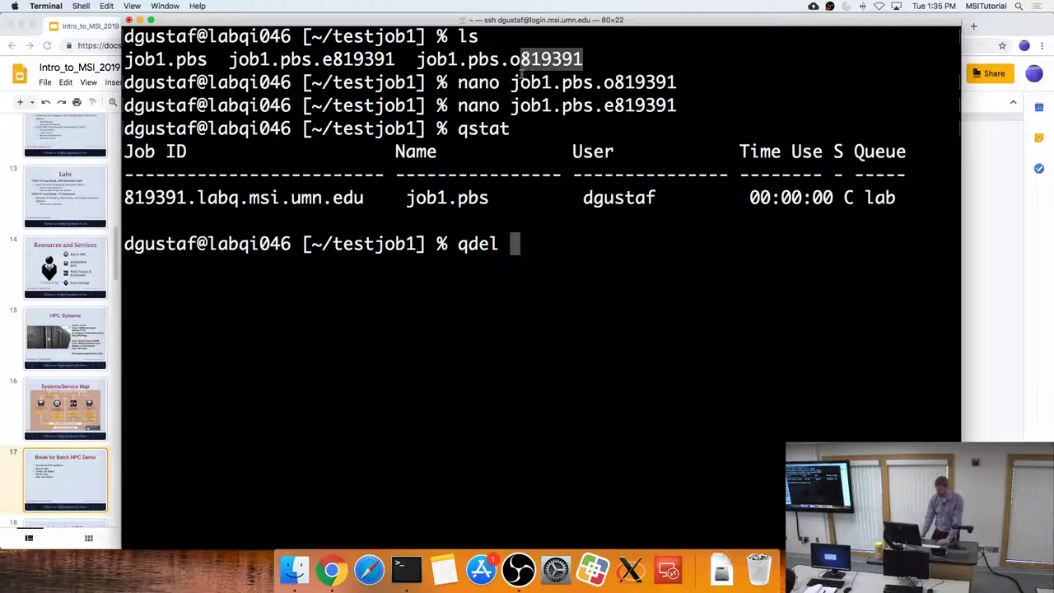
triple_click(557, 229)
left_click(557, 232)
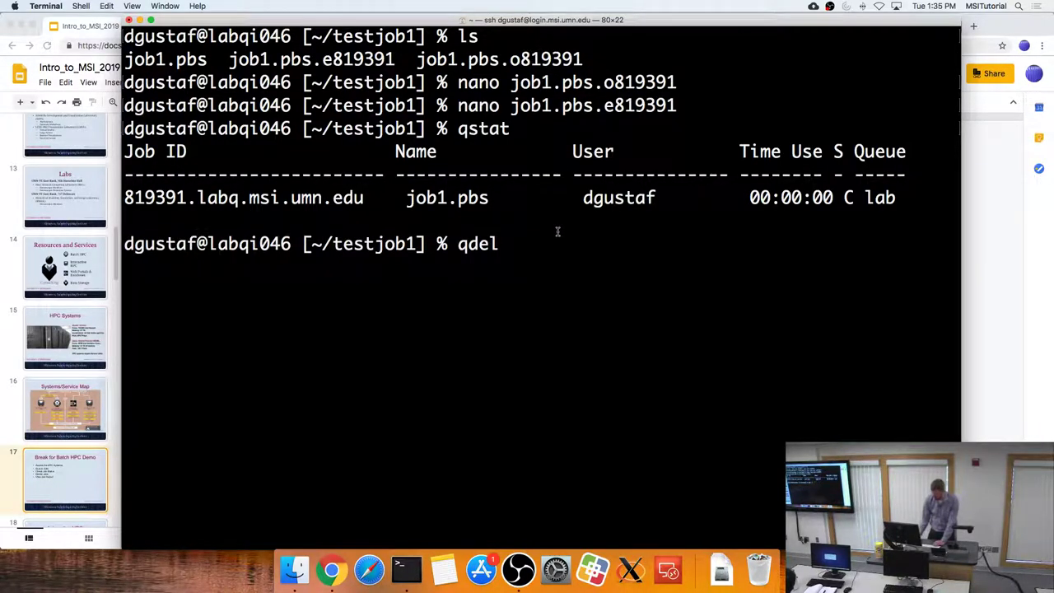
type("819s3")
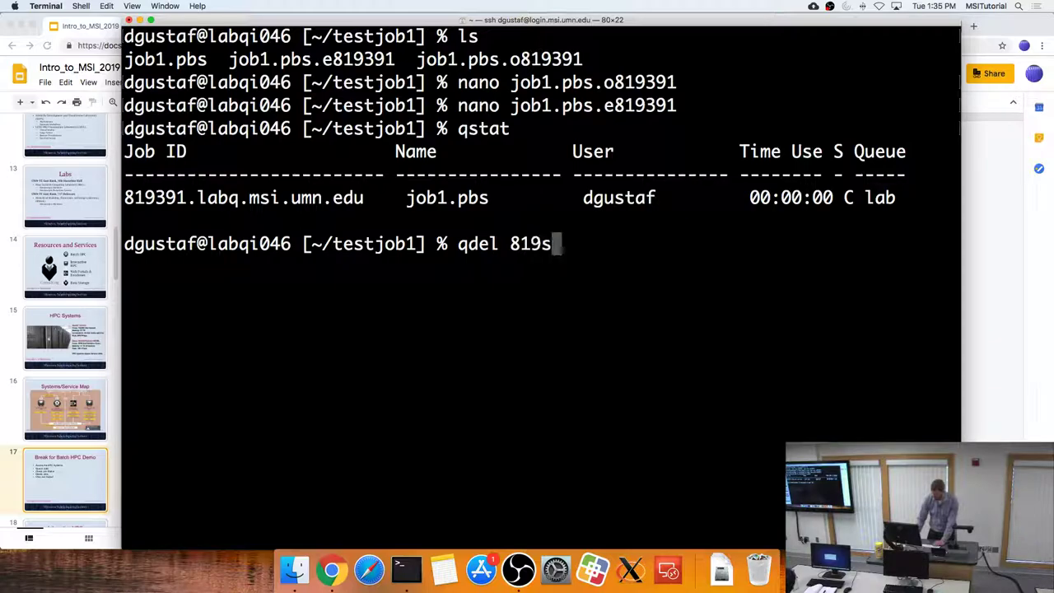
key("BackSpace")
key("BackSpace")
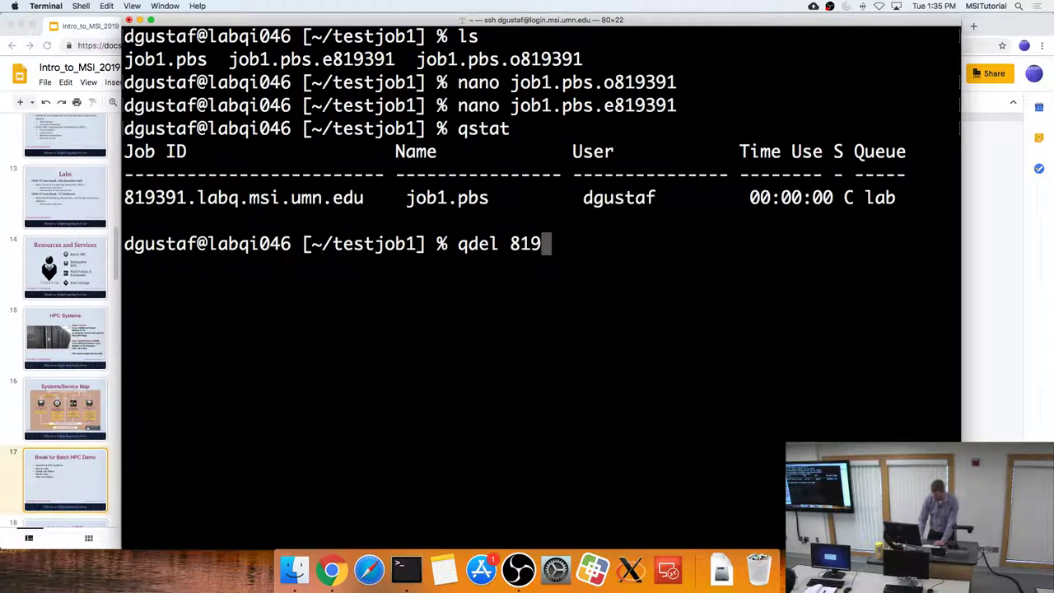
type("391")
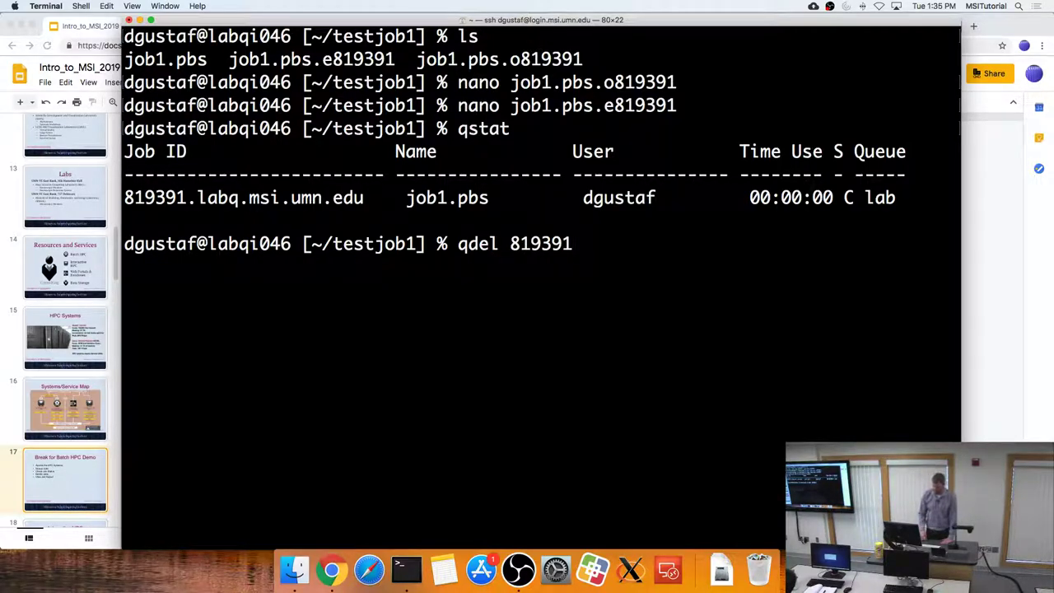
key("BackSpace")
key("BackSpace")
key("BackSpace")
key("BackSpace")
key("BackSpace")
key("BackSpace")
key("BackSpace")
key("BackSpace")
key("BackSpace")
key("BackSpace")
key("BackSpace")
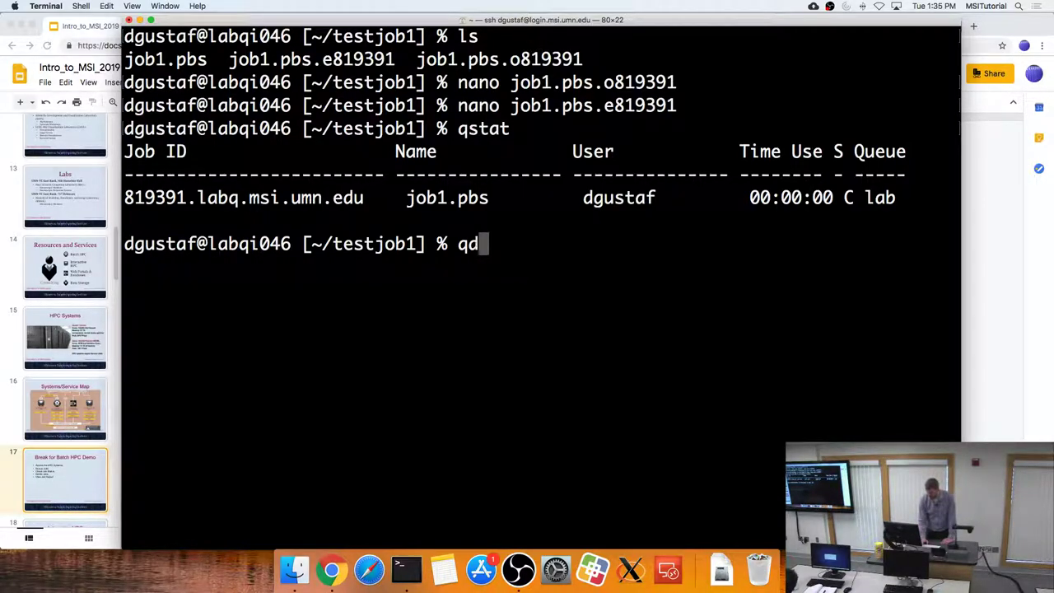
- Present the Google Slides deck through the Interactive HPC slide, then return to Terminal
left_click(1010, 158)
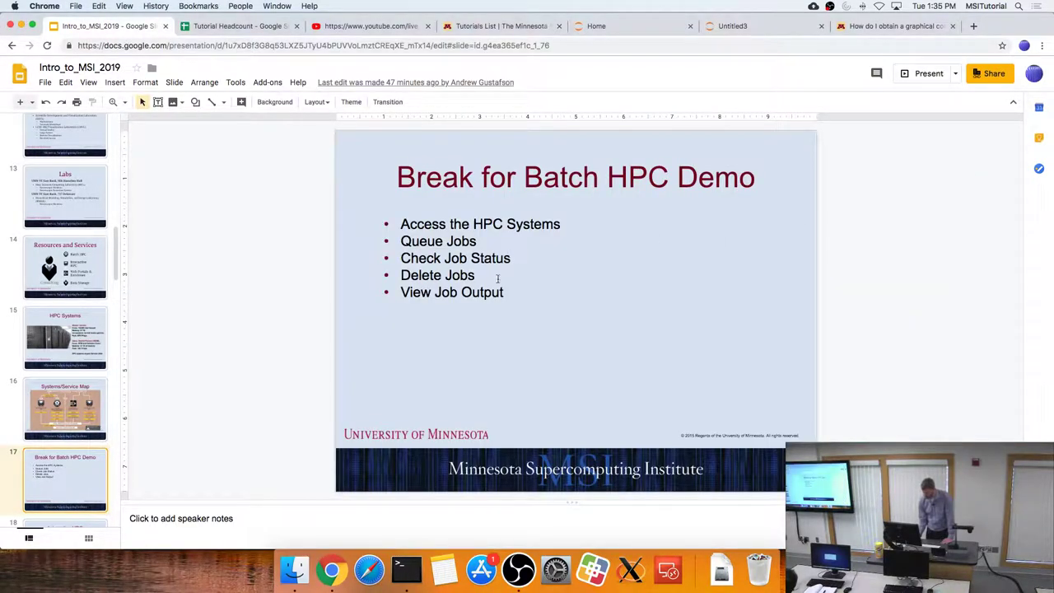
left_click(922, 75)
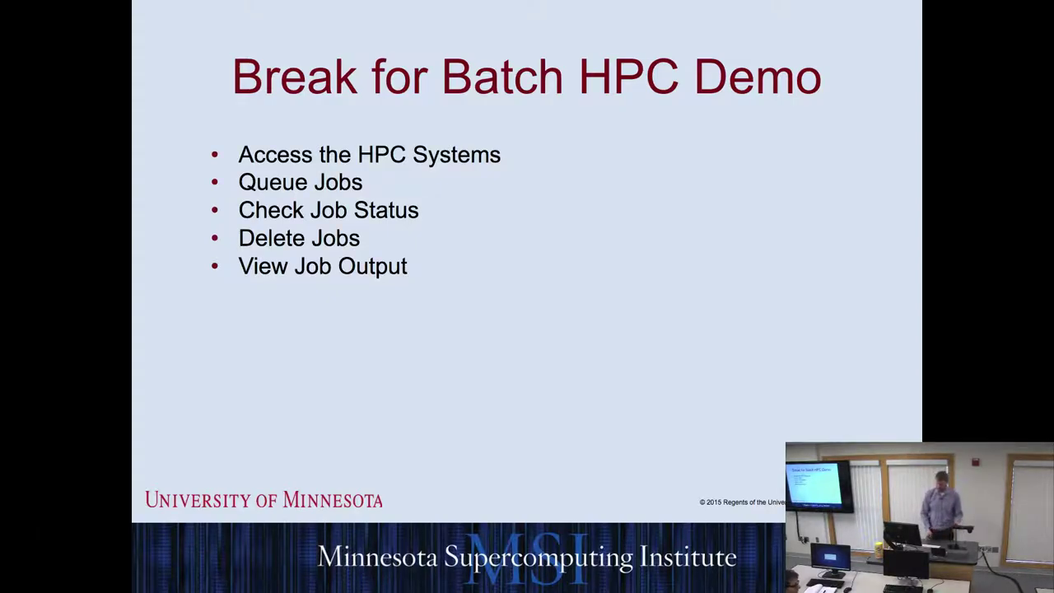
key("Left")
key("Right")
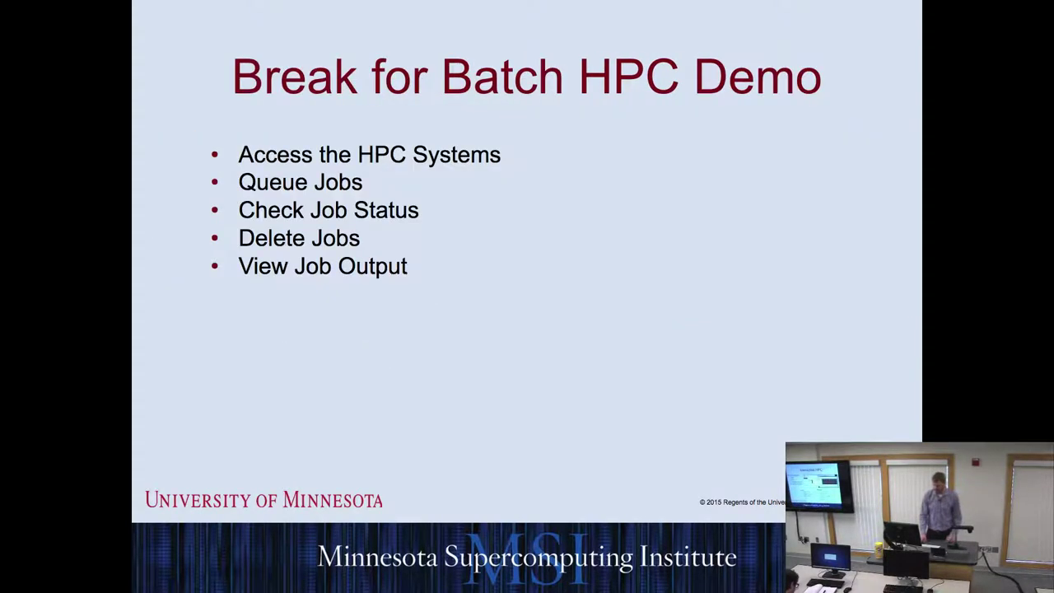
key("Escape")
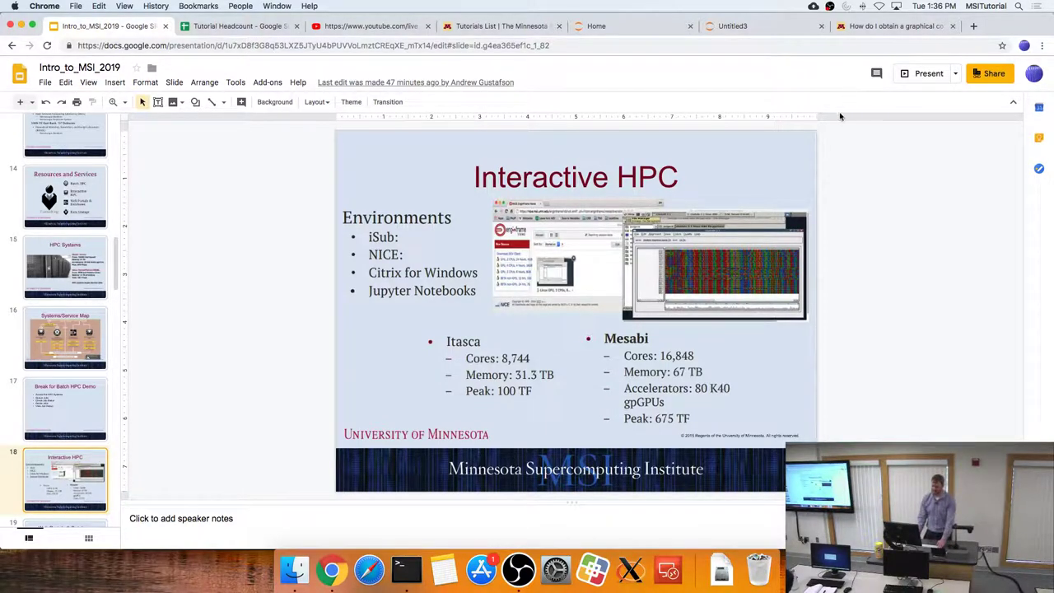
left_click(406, 568)
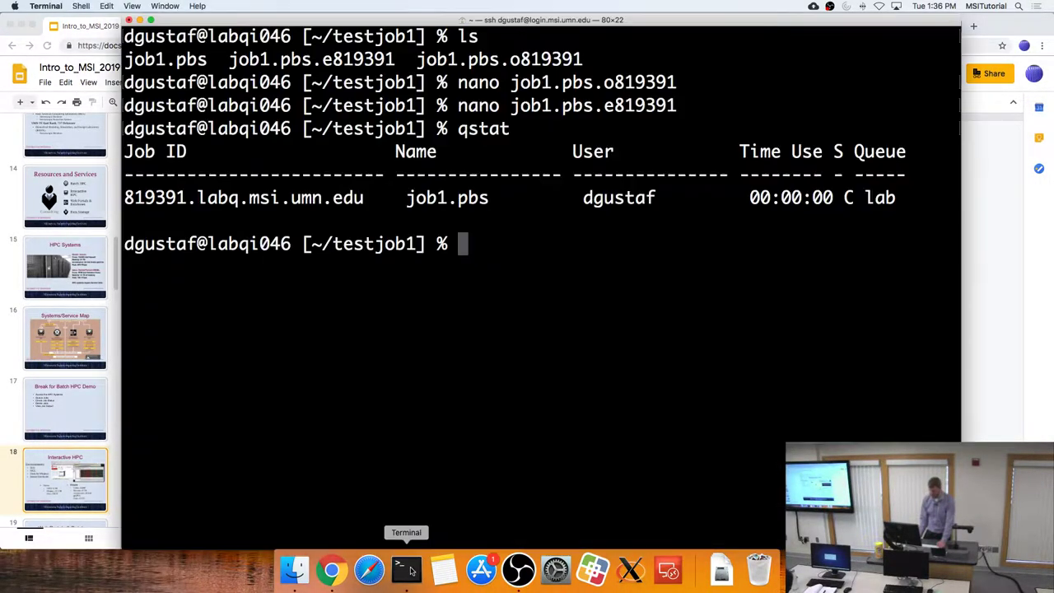
- Clear the screen, page through the full module avail listing, then clear again
type("clear")
key("Return")
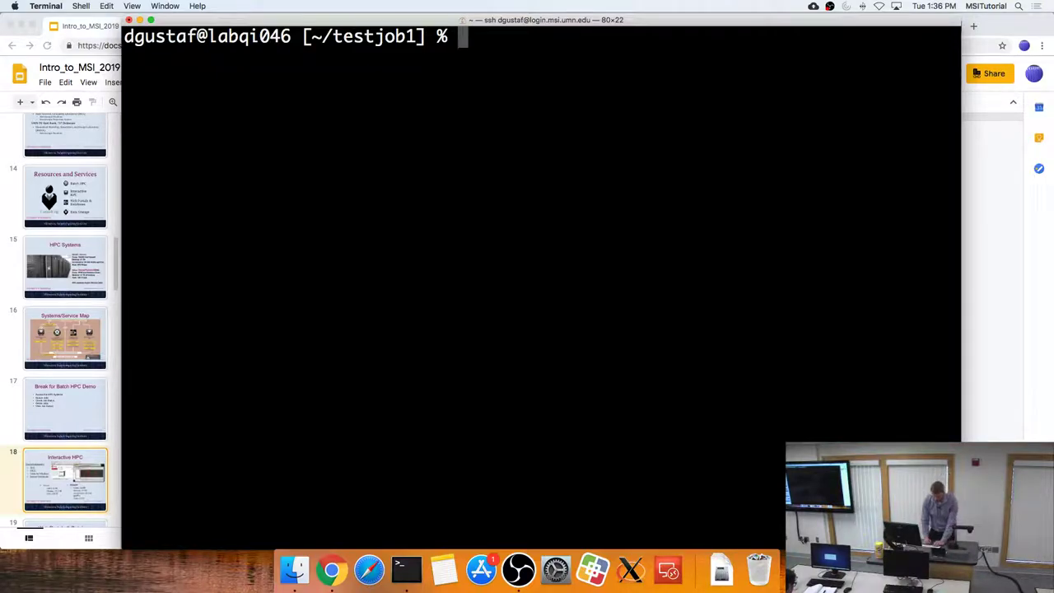
type("module avail")
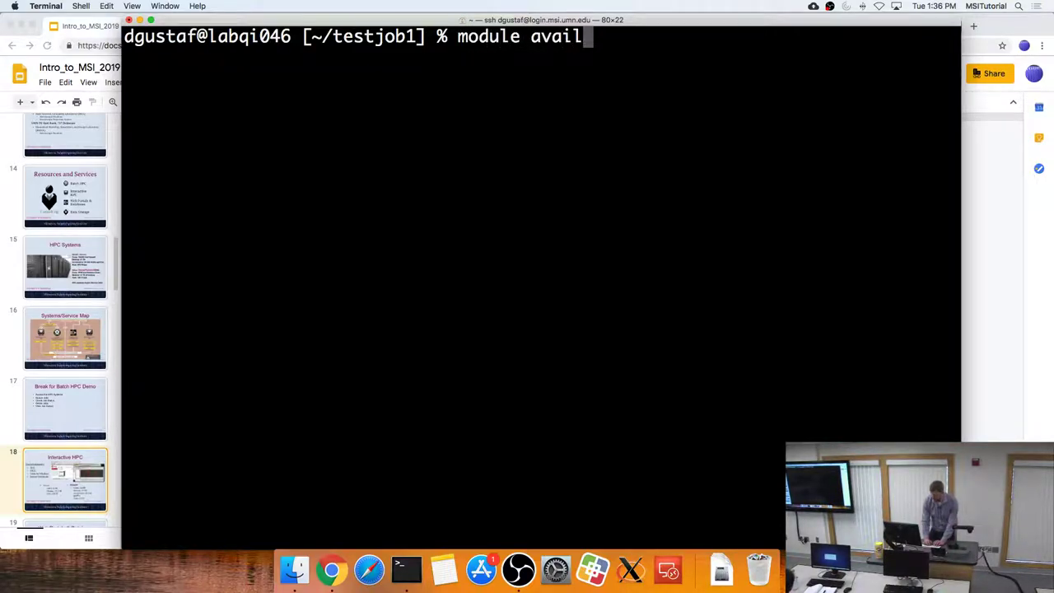
key("Return")
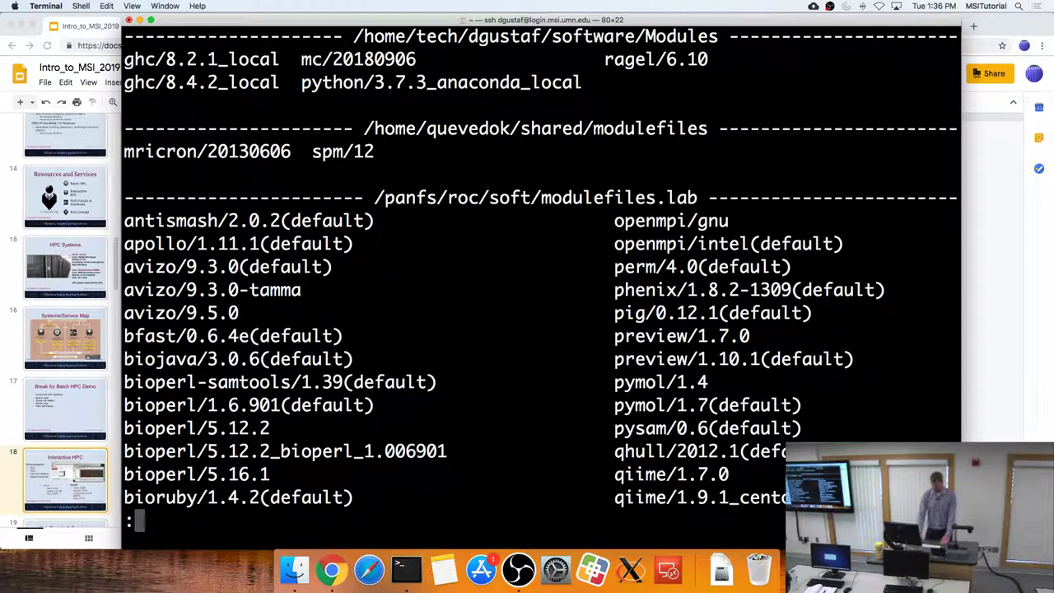
key("Down")
key("Down")
key("Down")
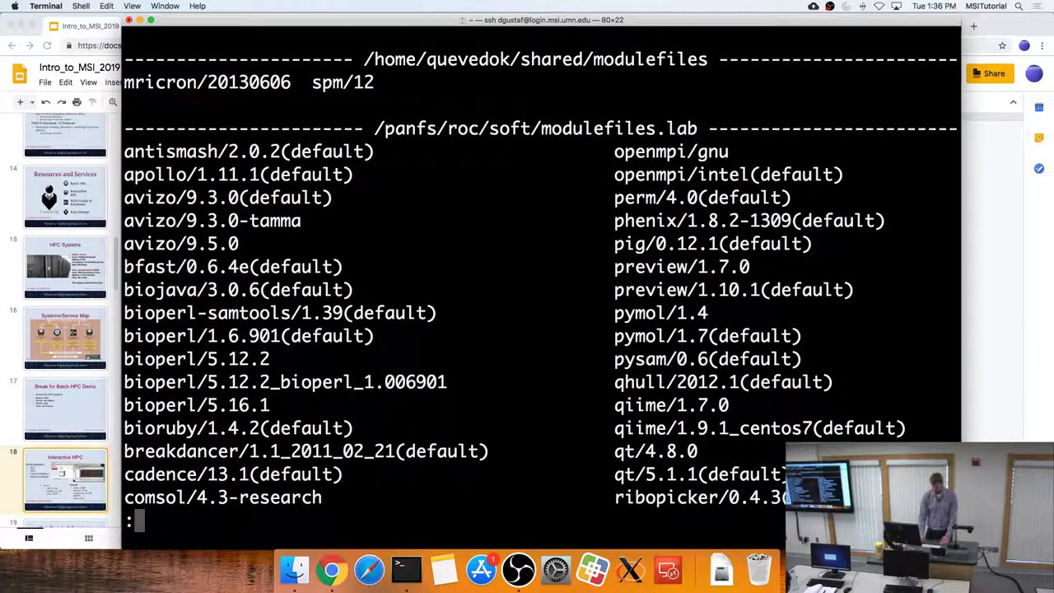
key("Down")
key("Down")
key("Down")
key("Down")
key("Down")
key("Down")
type("q")
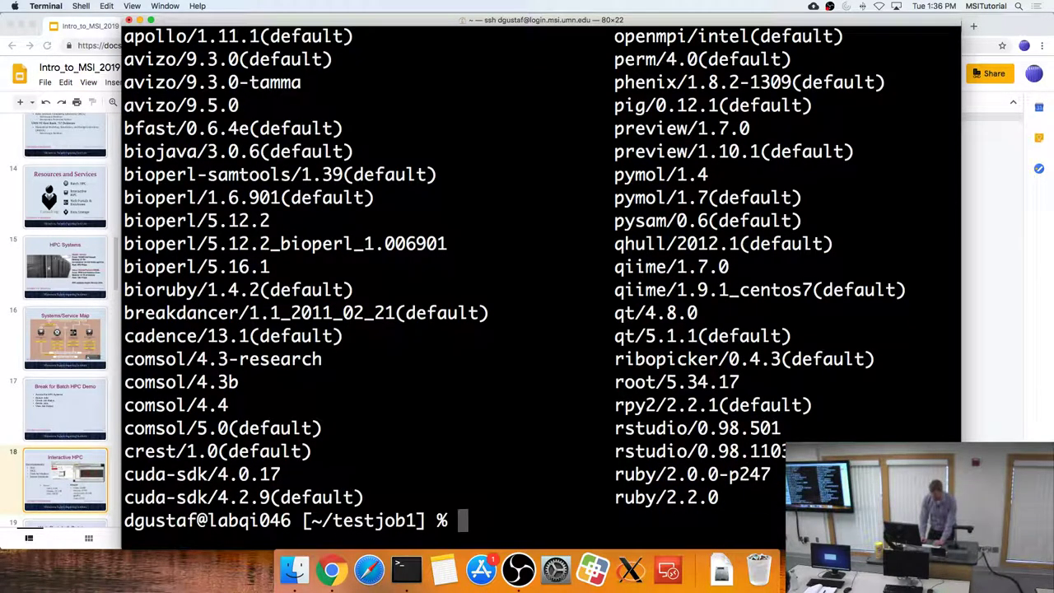
type("clear")
key("Return")
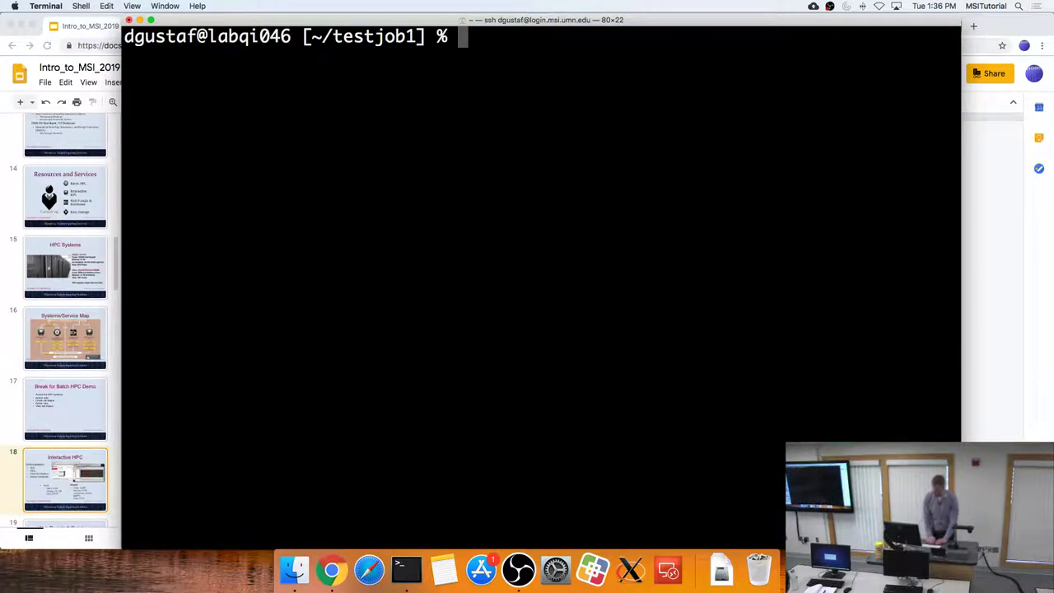
- Run module avail matlab to list versions matlab/R2010b through matlab/R2017b
type("module ")
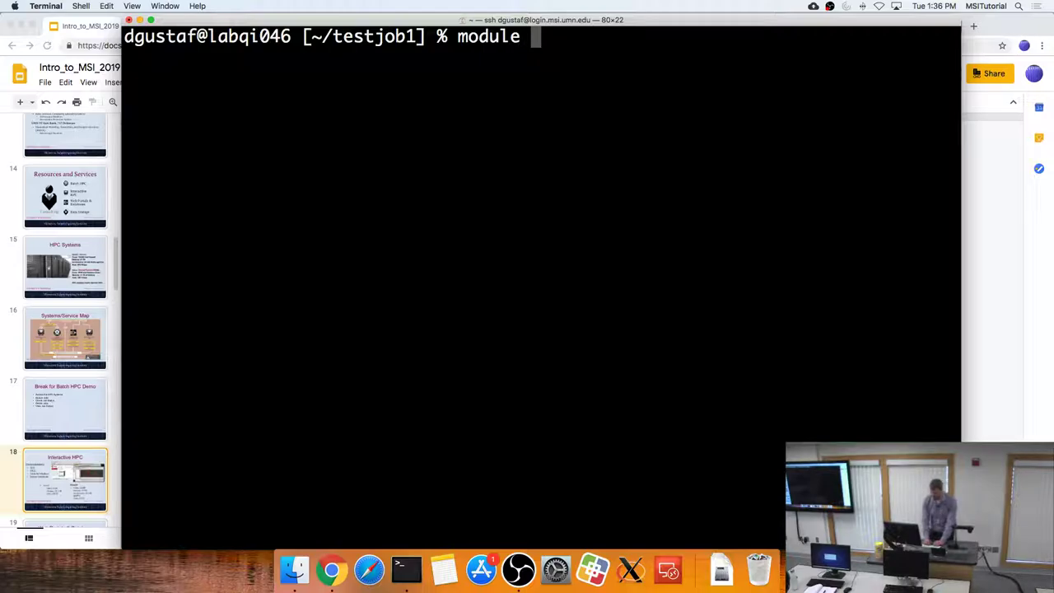
type("avail ")
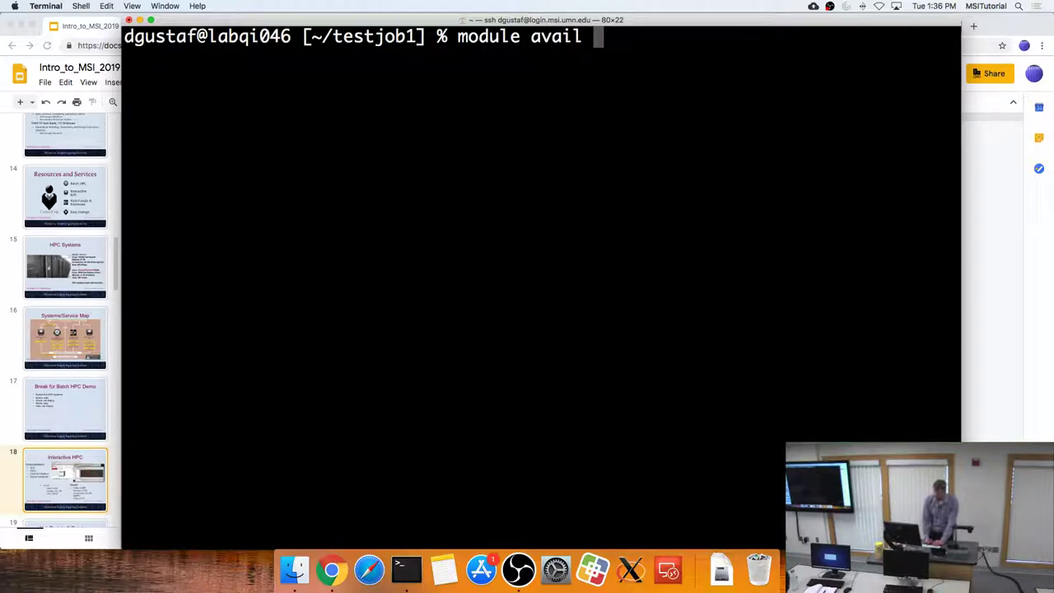
type("mat")
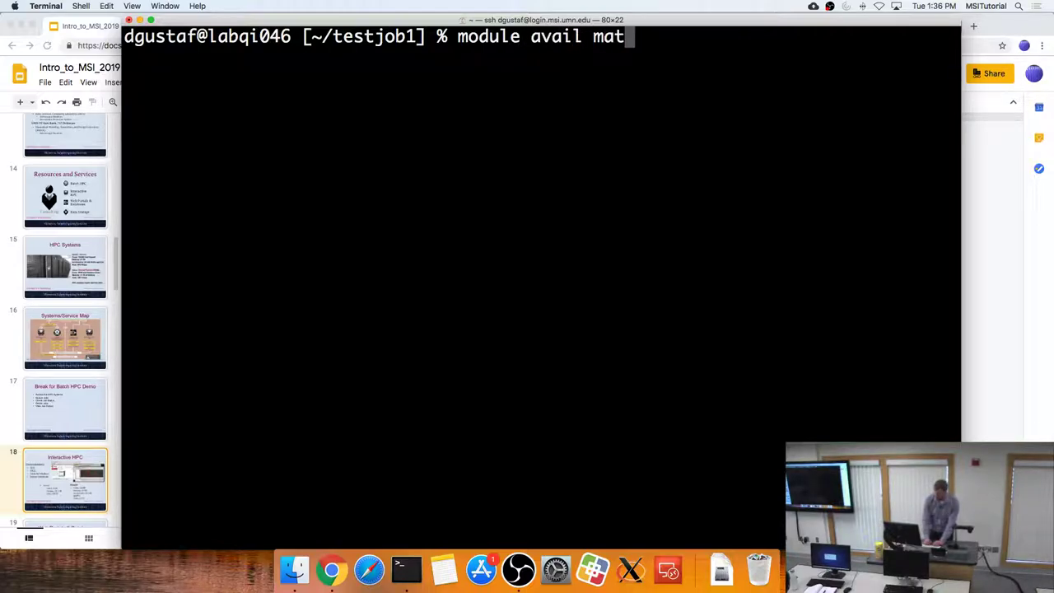
type("b")
key("BackSpace")
type("la")
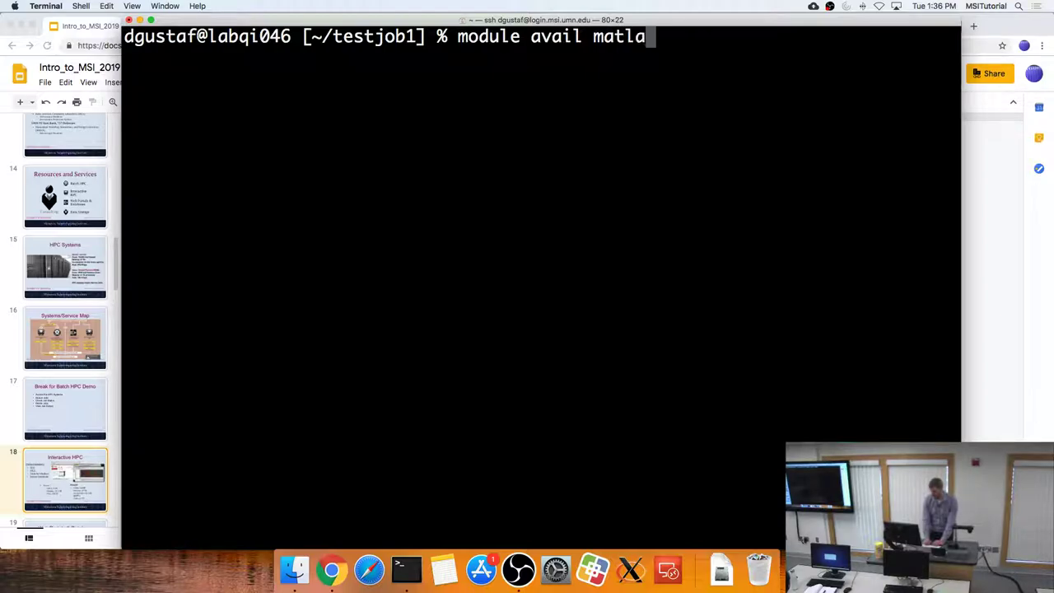
type("b")
key("Return")
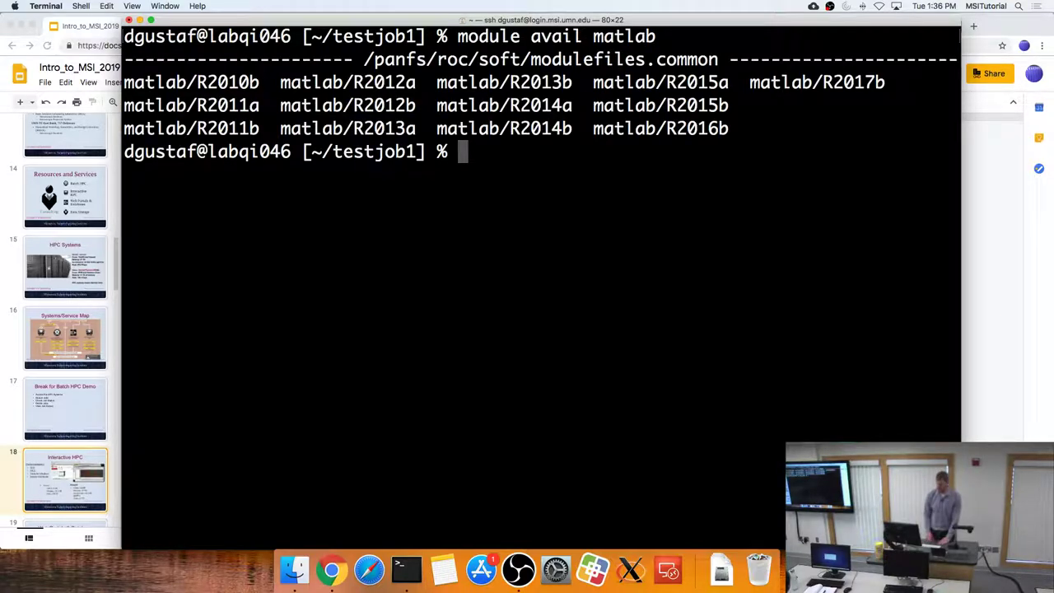
- Select the listed MATLAB module names and the R2013b entry to point them out
left_click_drag(647, 119, 140, 82)
right_click(136, 83)
left_click(157, 141)
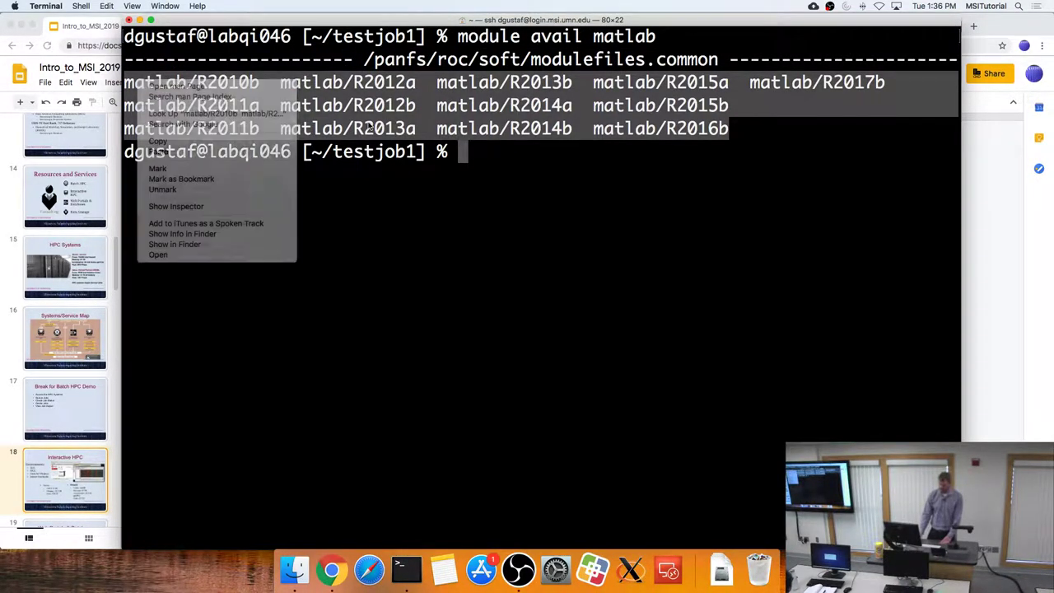
left_click(525, 119)
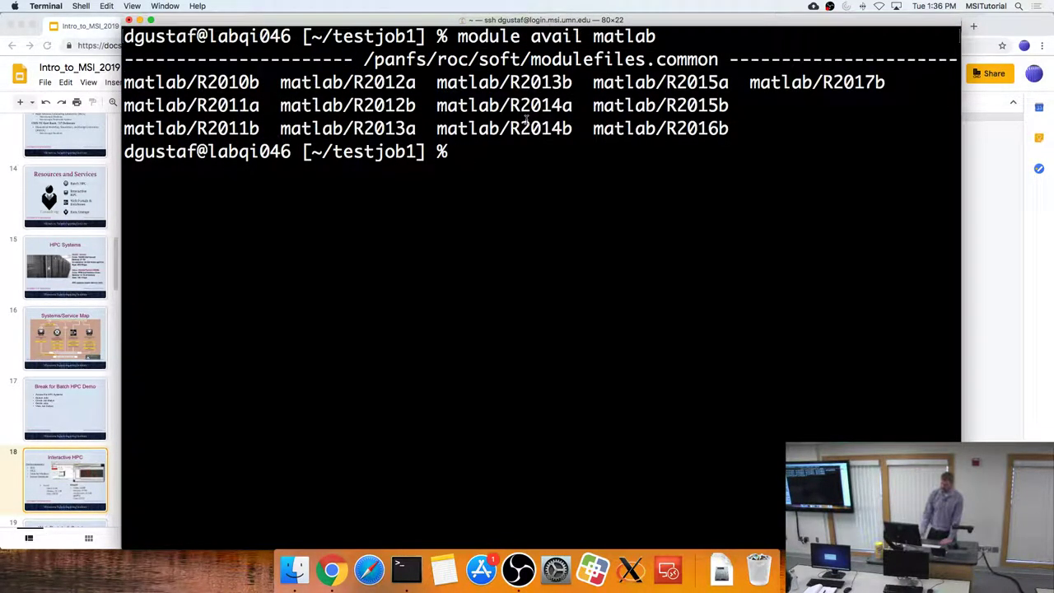
right_click(556, 86)
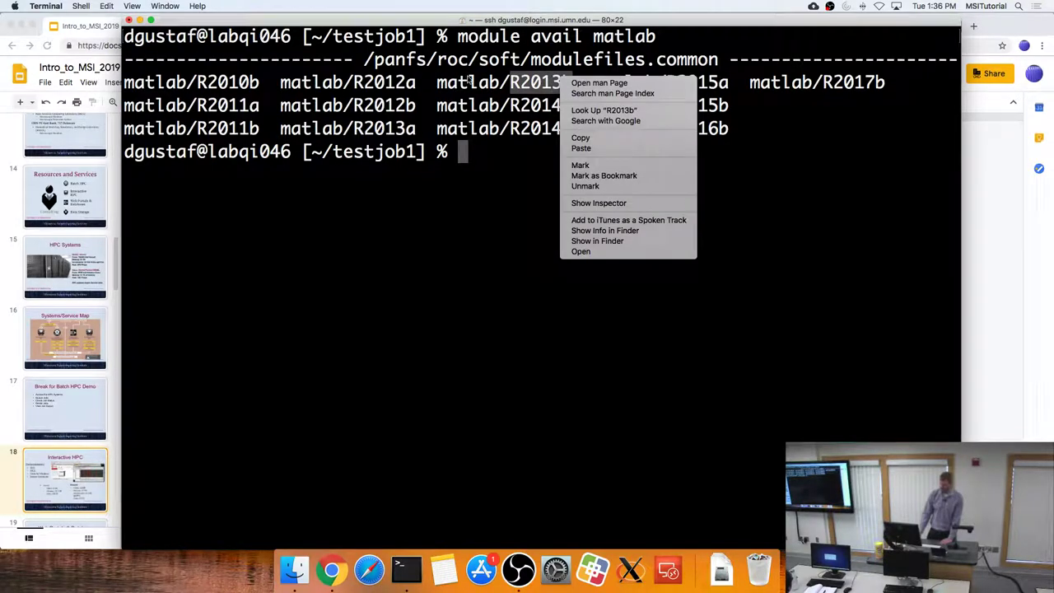
left_click(458, 78)
left_click(442, 90)
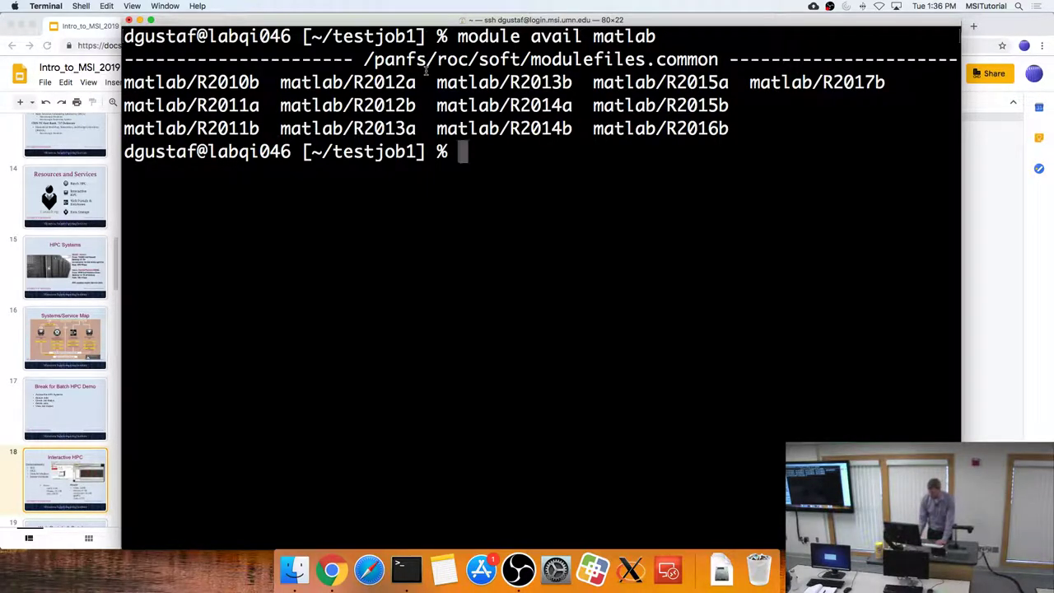
- Load the matlab/R2013b module
type("modul")
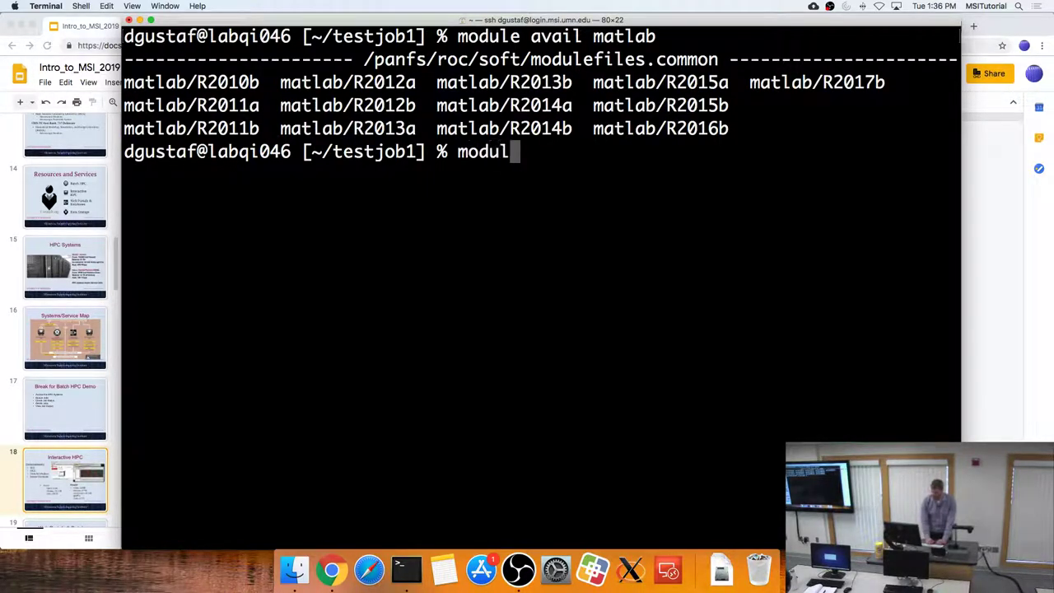
key("BackSpace")
key("BackSpace")
key("BackSpace")
key("BackSpace")
key("BackSpace")
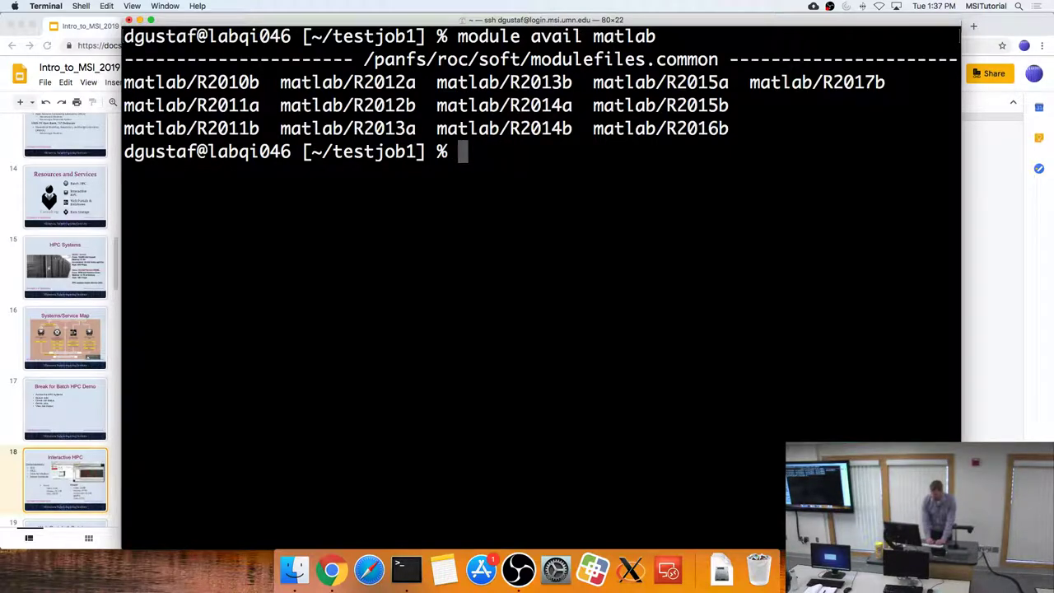
type("module")
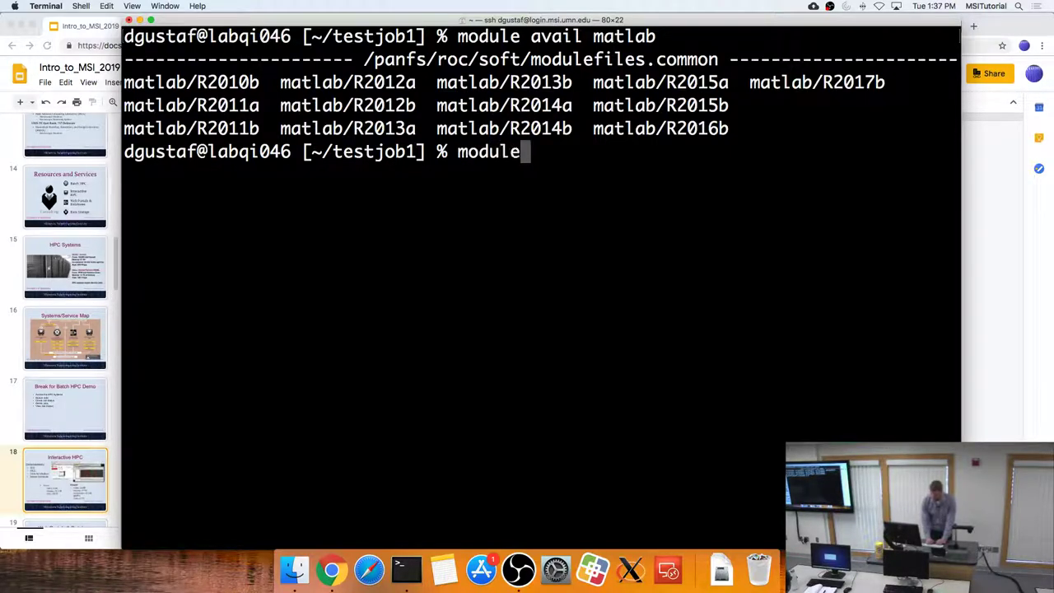
type(" load matlab")
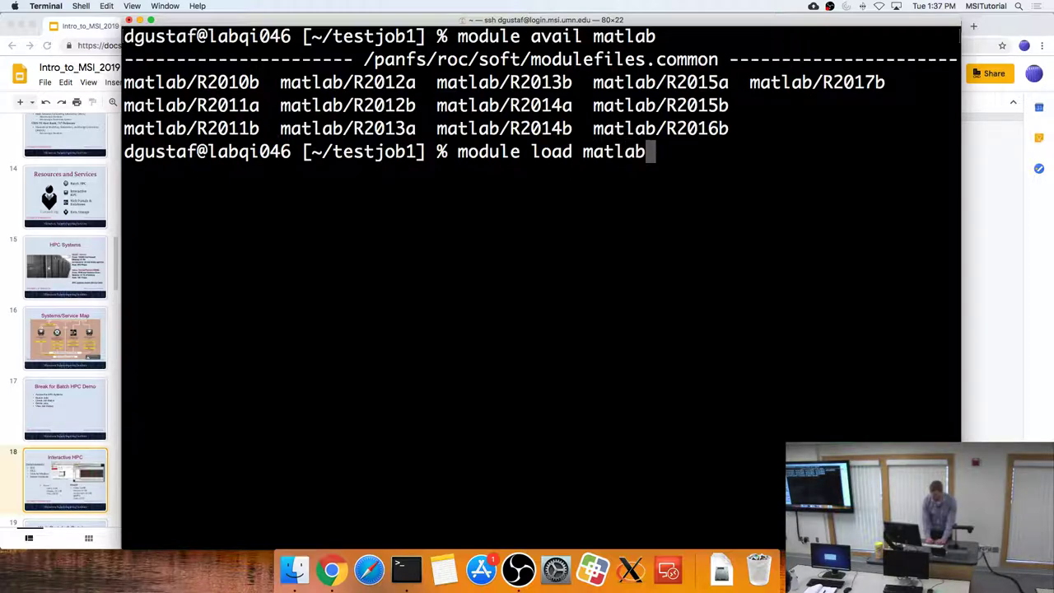
type("/R20")
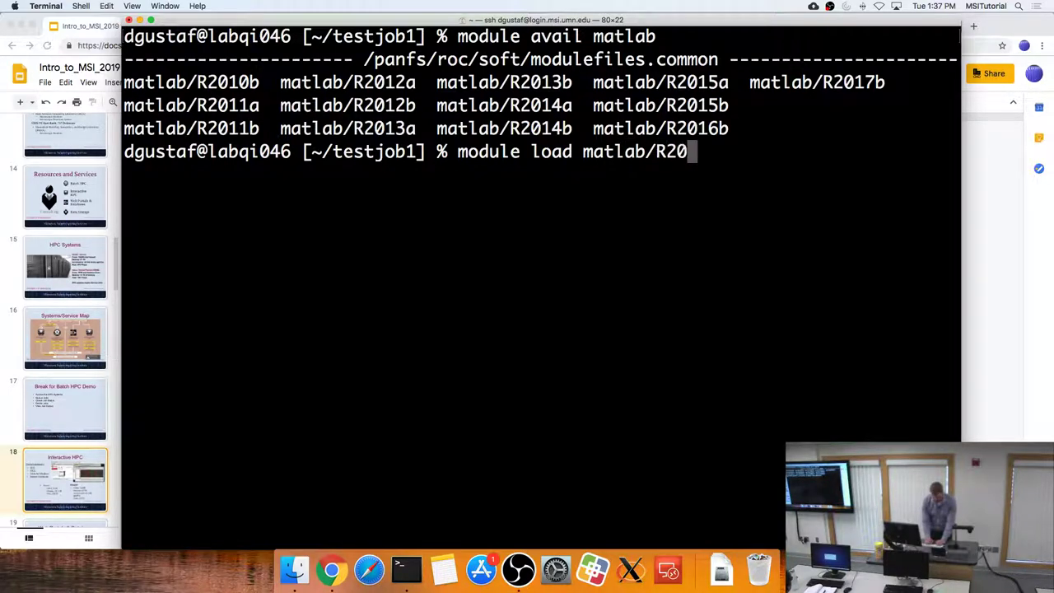
type("13vb")
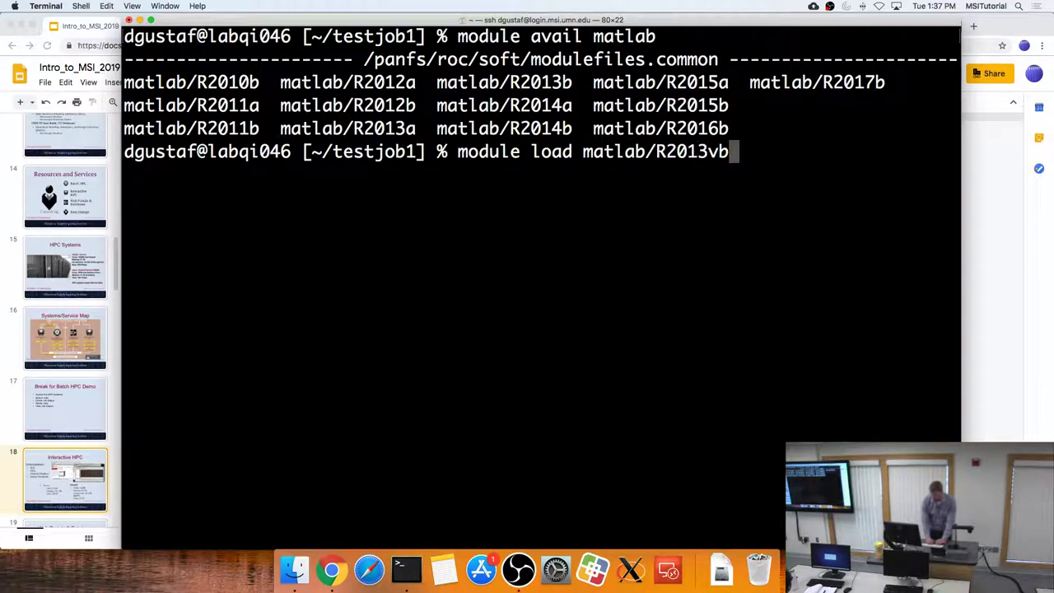
key("BackSpace")
key("BackSpace")
type("b")
key("Return")
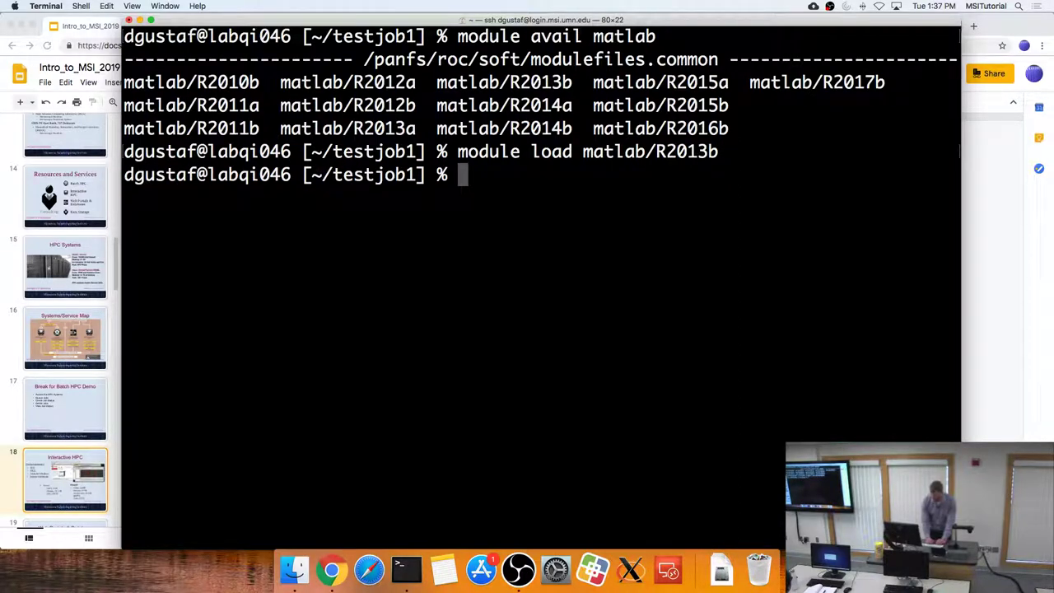
- Run which matlab, showing /panfs/roc/msisoft/matlab/R2013b/bin/matlab as the executable
type("matlab")
key("BackSpace")
key("BackSpace")
key("BackSpace")
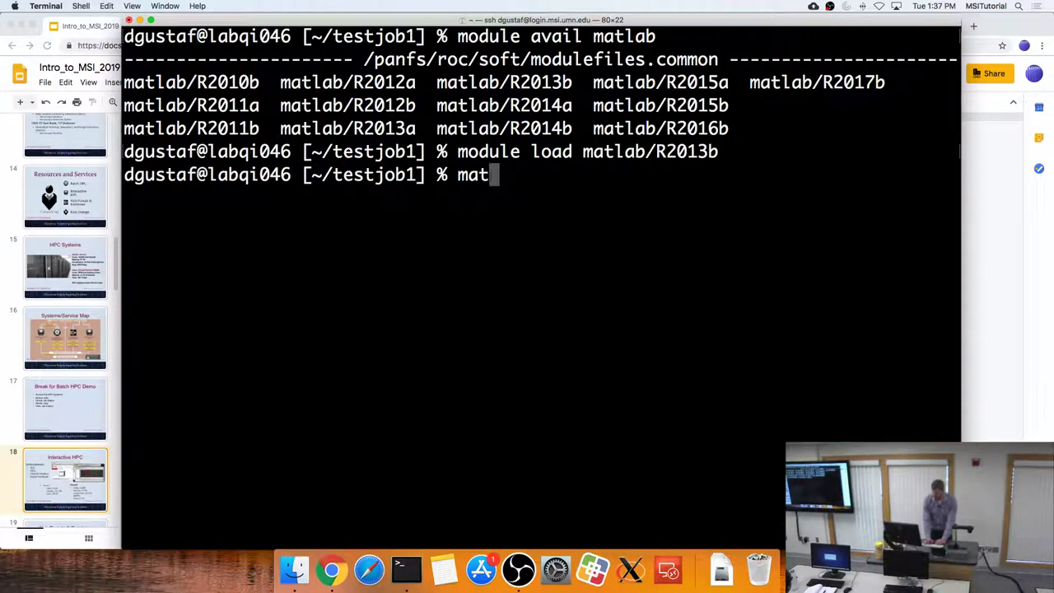
key("BackSpace")
key("BackSpace")
key("BackSpace")
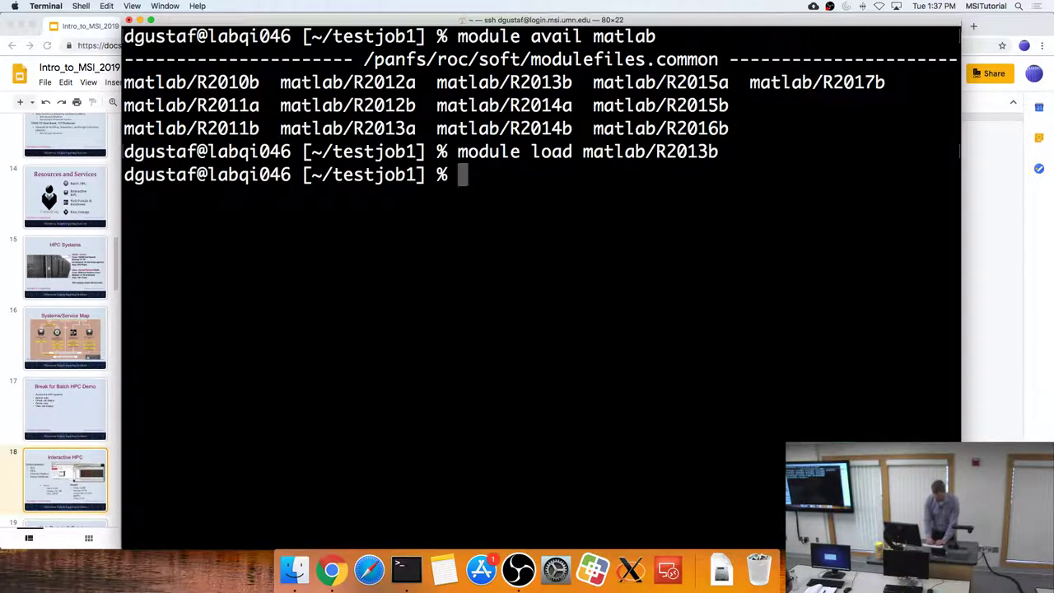
type("w")
key("BackSpace")
type("whic")
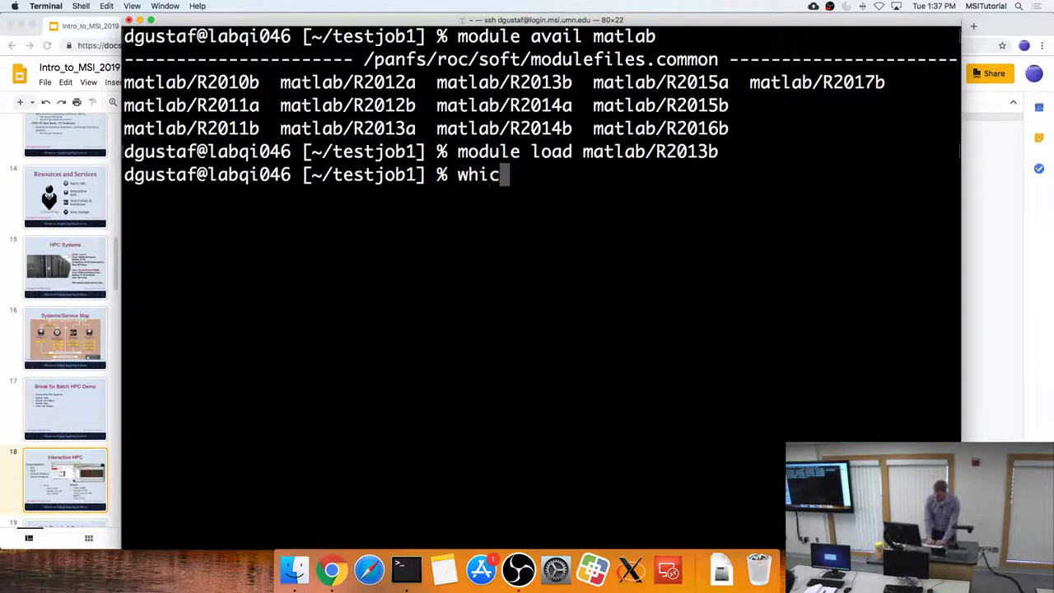
type("h matlab")
key("Return")
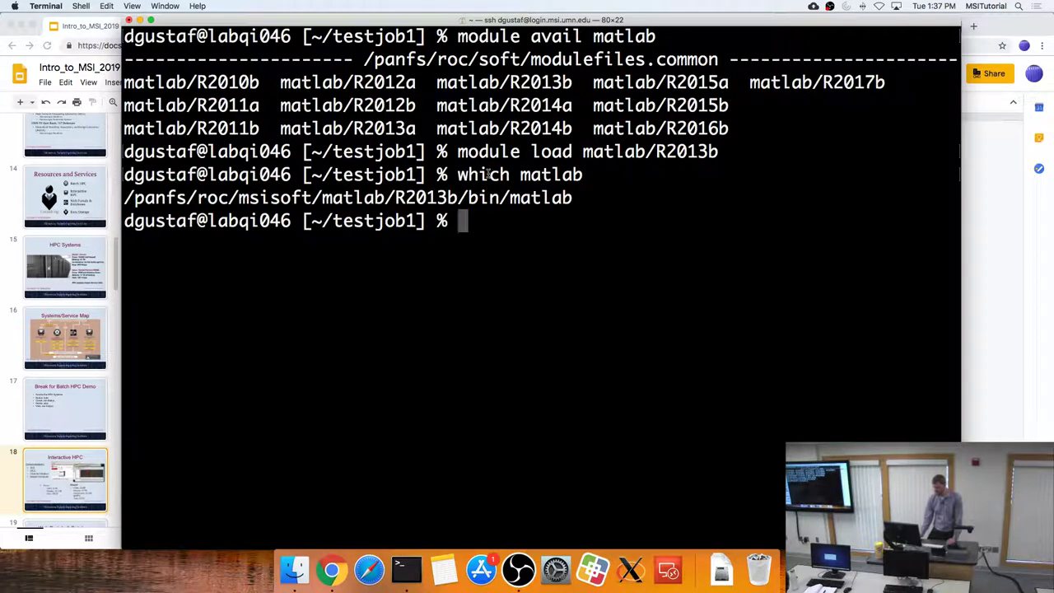
left_click_drag(489, 175, 521, 174)
left_click_drag(578, 197, 519, 198)
left_click(529, 234)
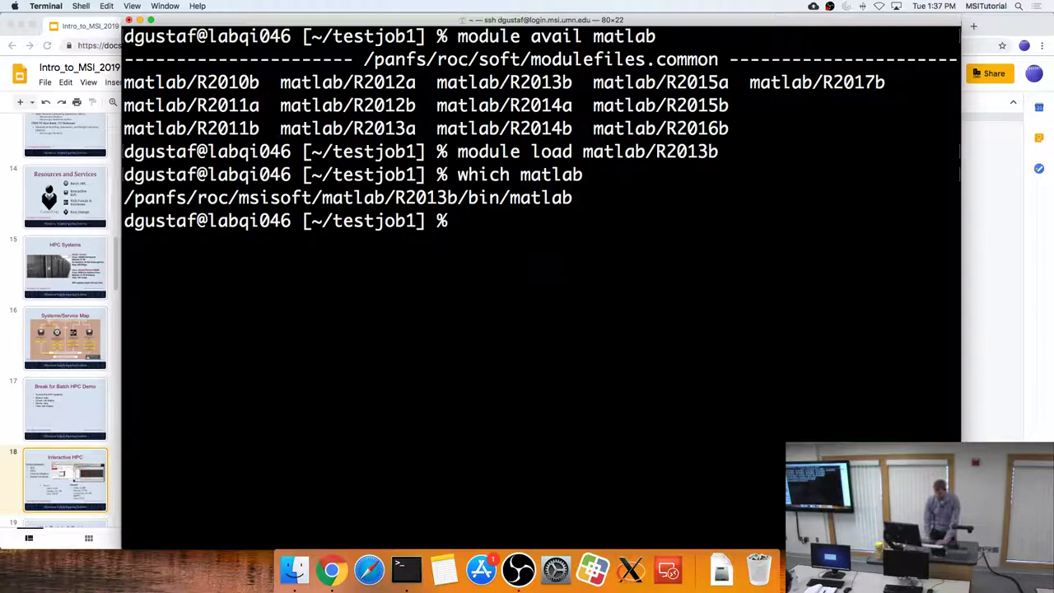
type("moudule ")
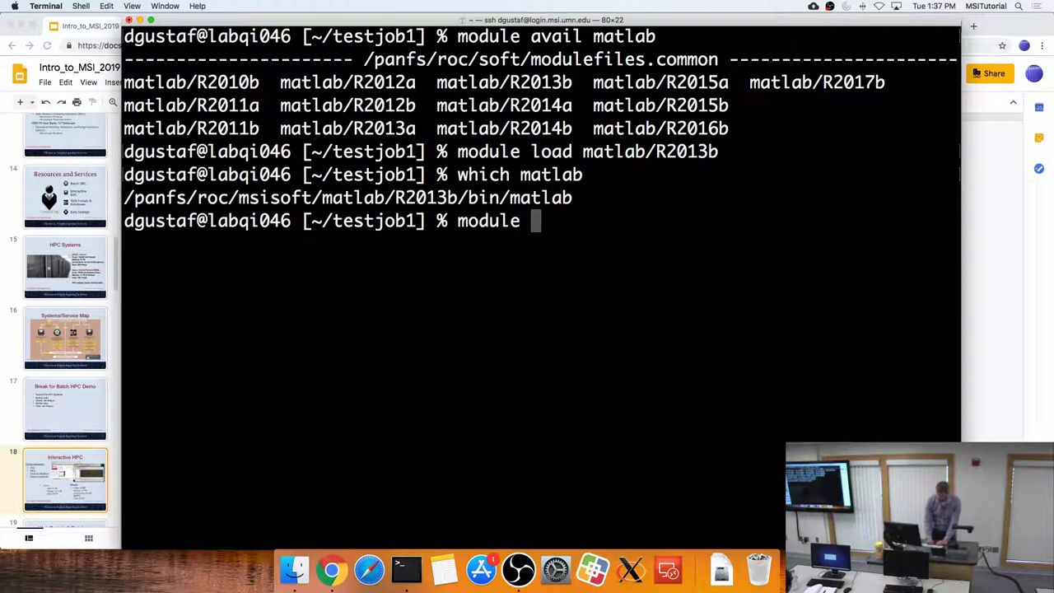
type("unload matlab")
- Run module unload matlab and confirm which matlab finds no matlab on the PATH
key("Return")
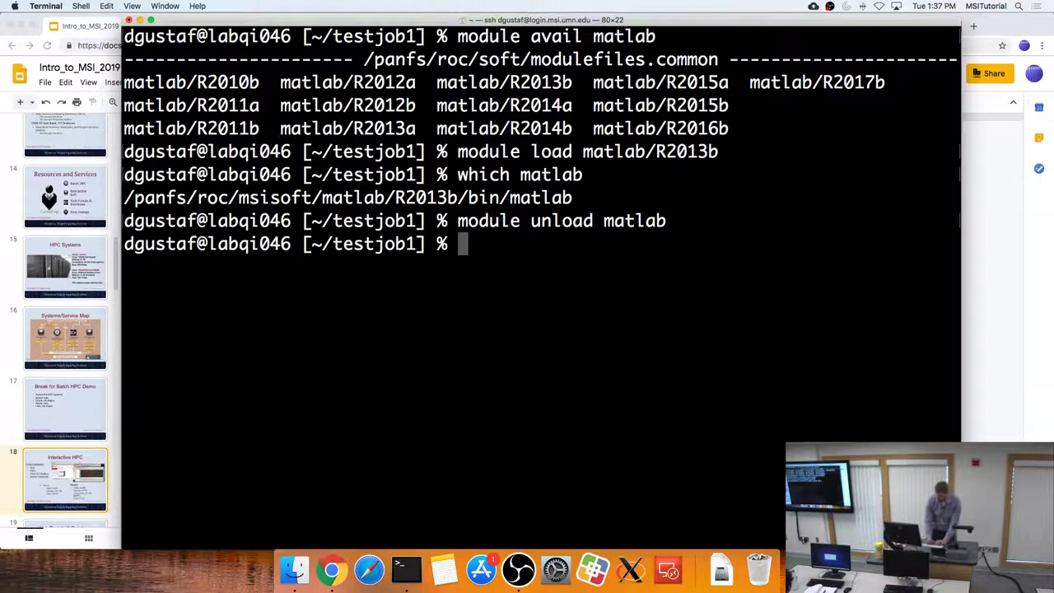
type("which matlab")
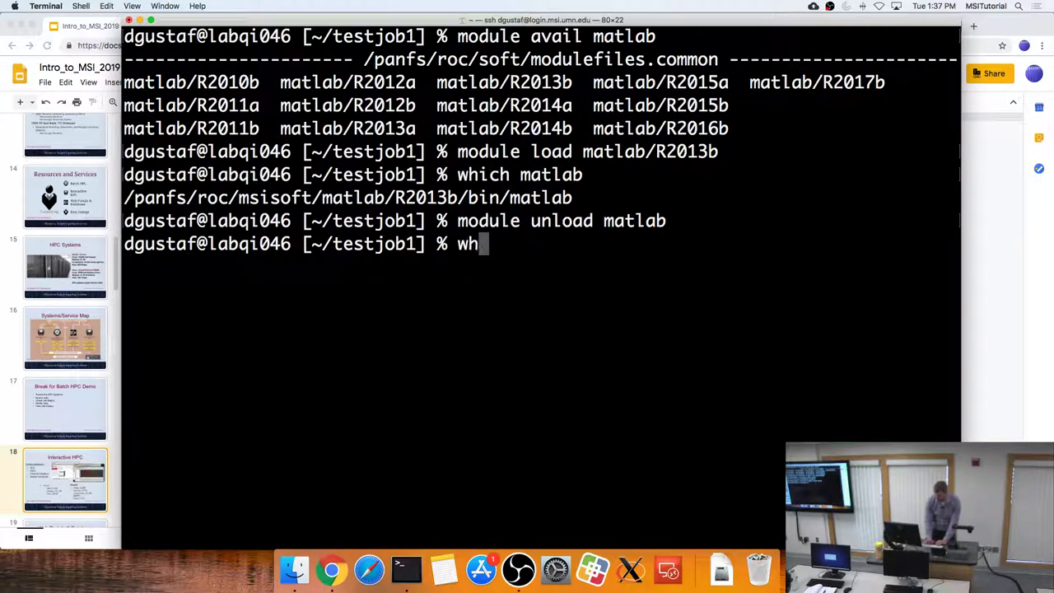
key("Return")
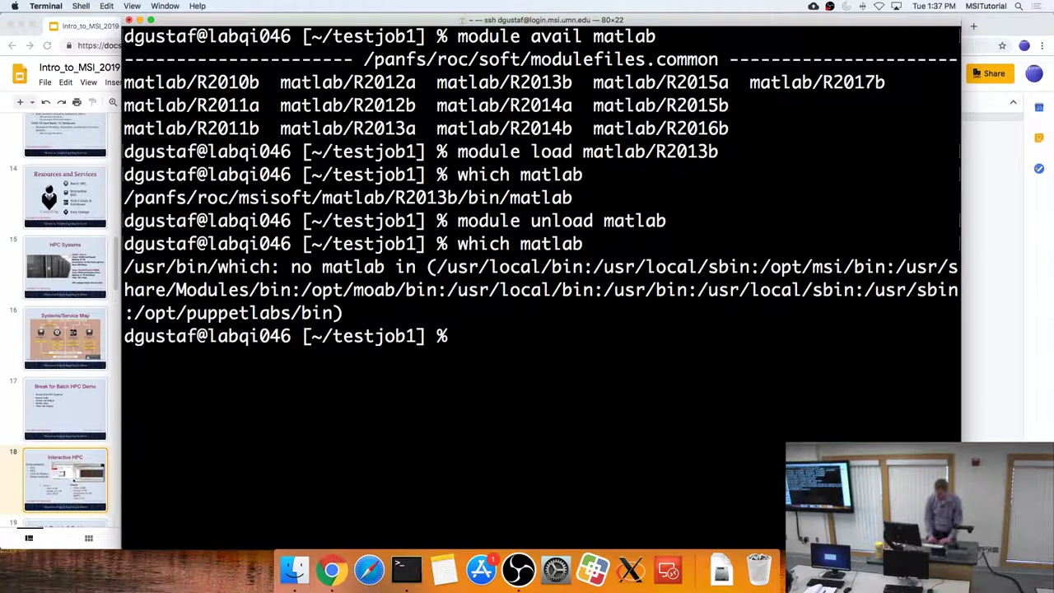
left_click_drag(303, 289, 440, 290)
left_click(441, 290)
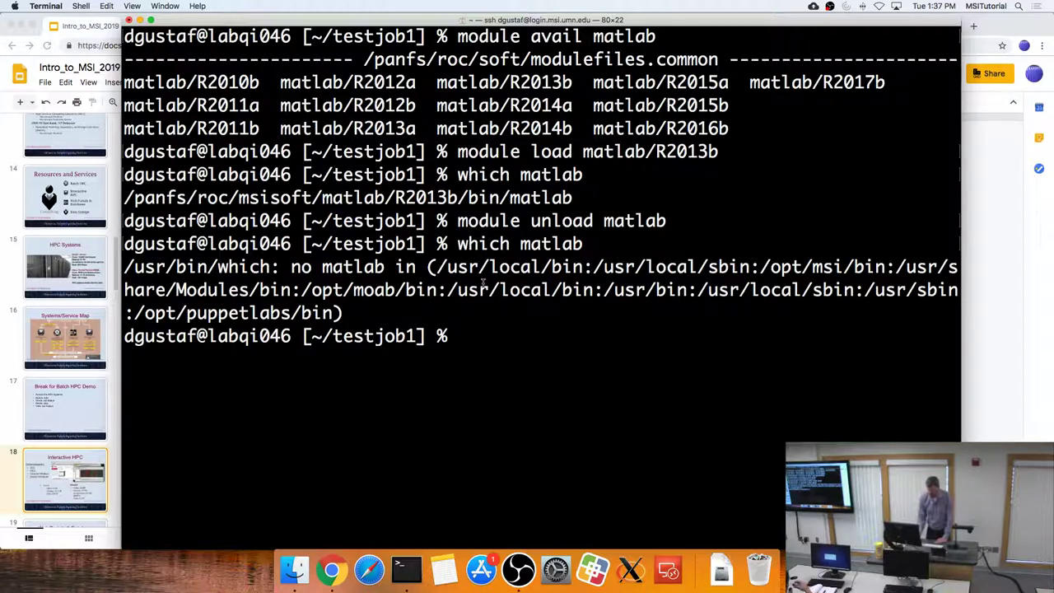
- Run module avail R and module avail gaussian, clearing the screen after each
type("modul")
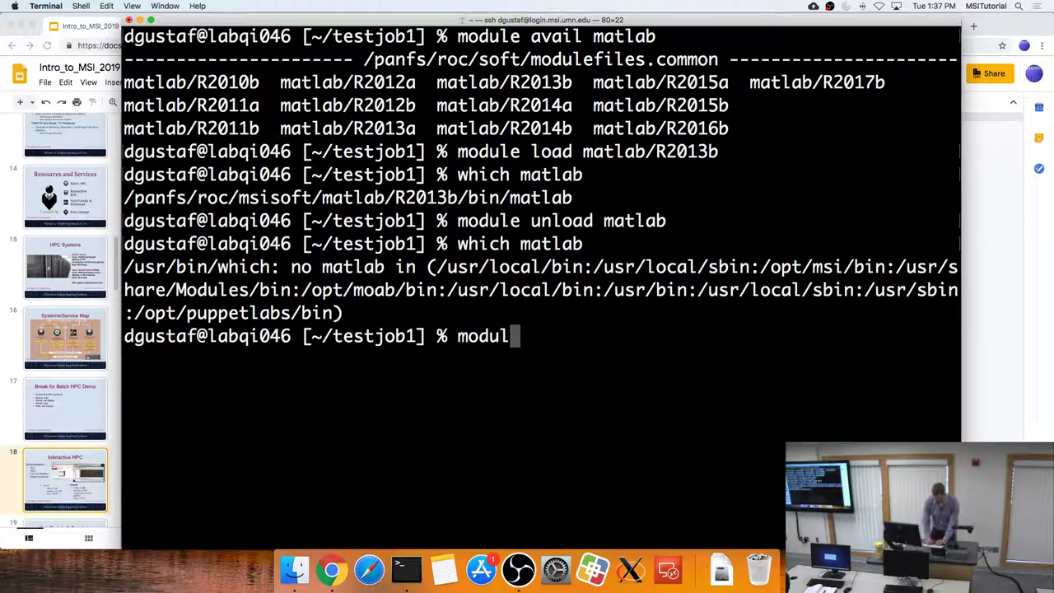
type("e avail R")
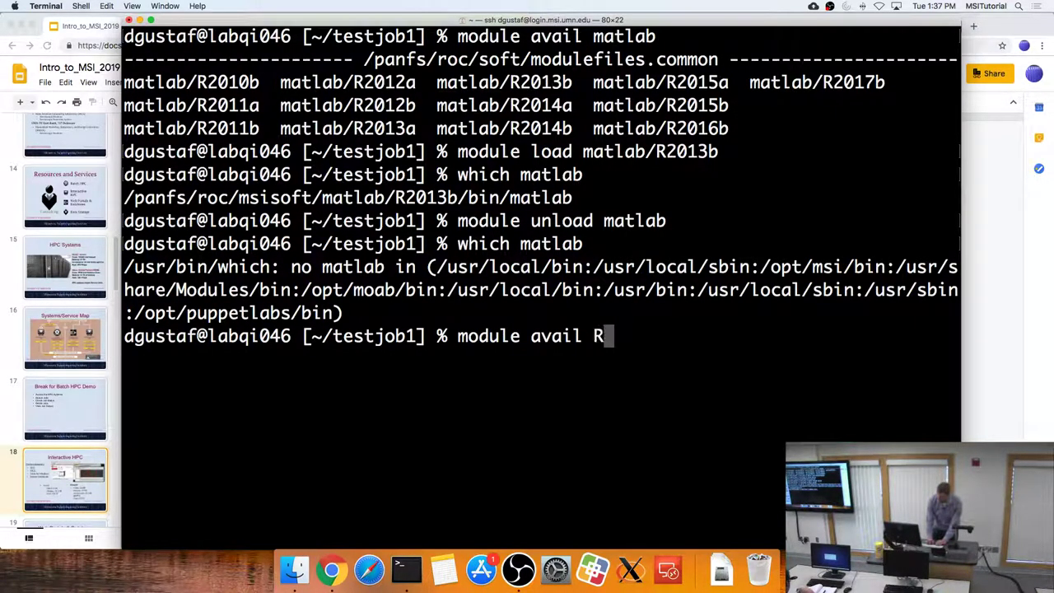
key("Return")
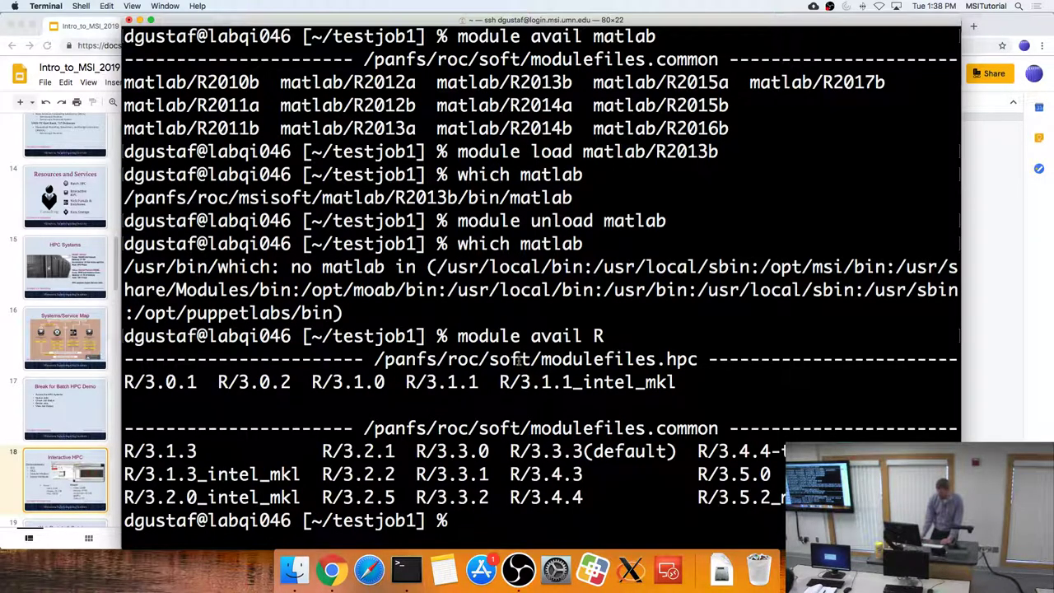
type("clear")
key("Return")
type("m")
key("BackSpace")
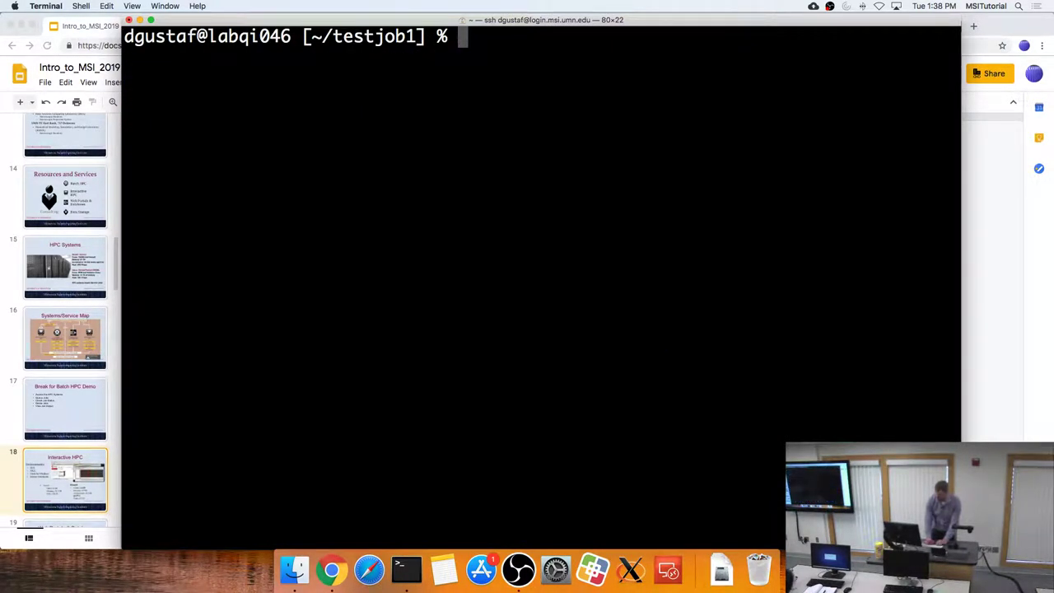
type("module avail ")
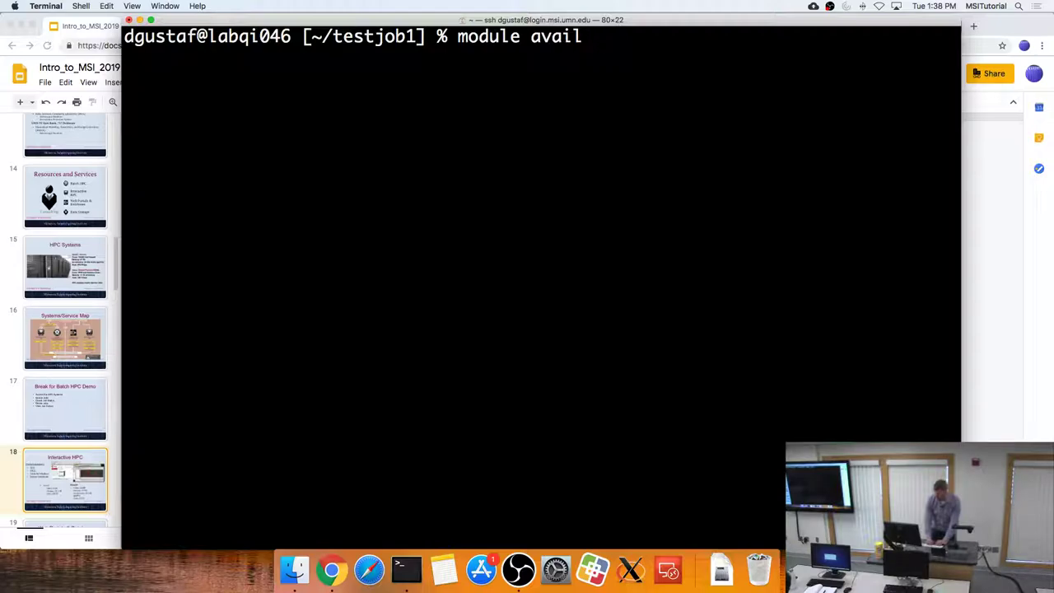
type("gaussian")
key("Return")
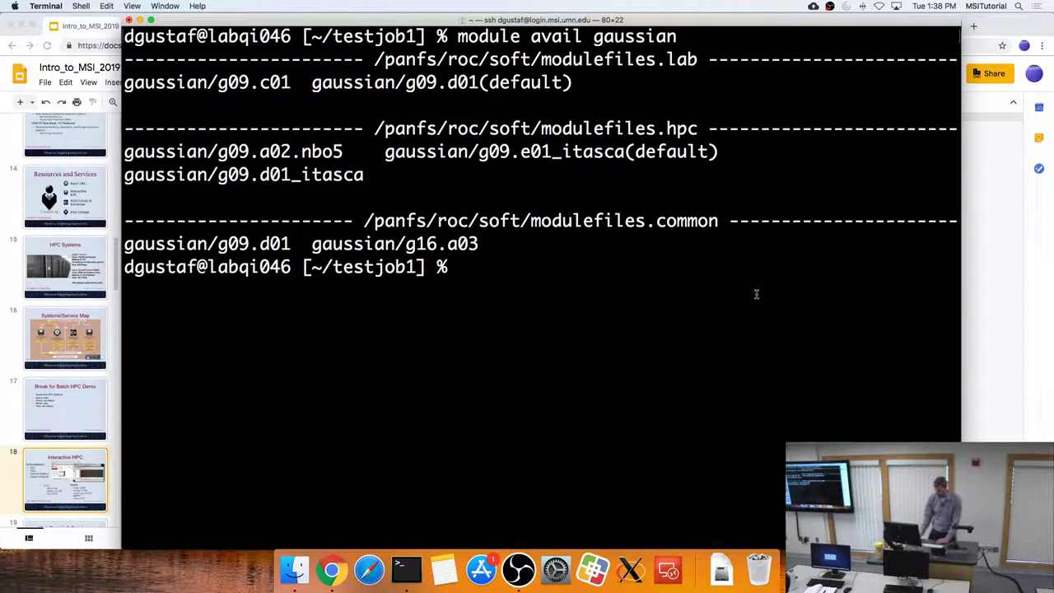
type("clear")
key("Return")
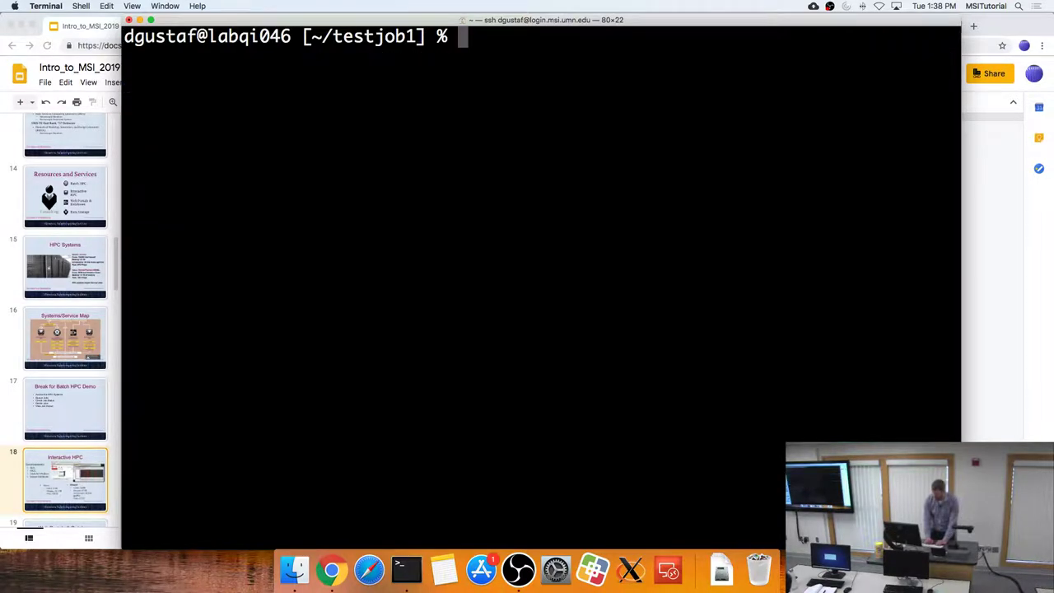
- Switch between the Google Slides deck and the terminal, returning to slide 18, Interactive HPC
left_click(992, 38)
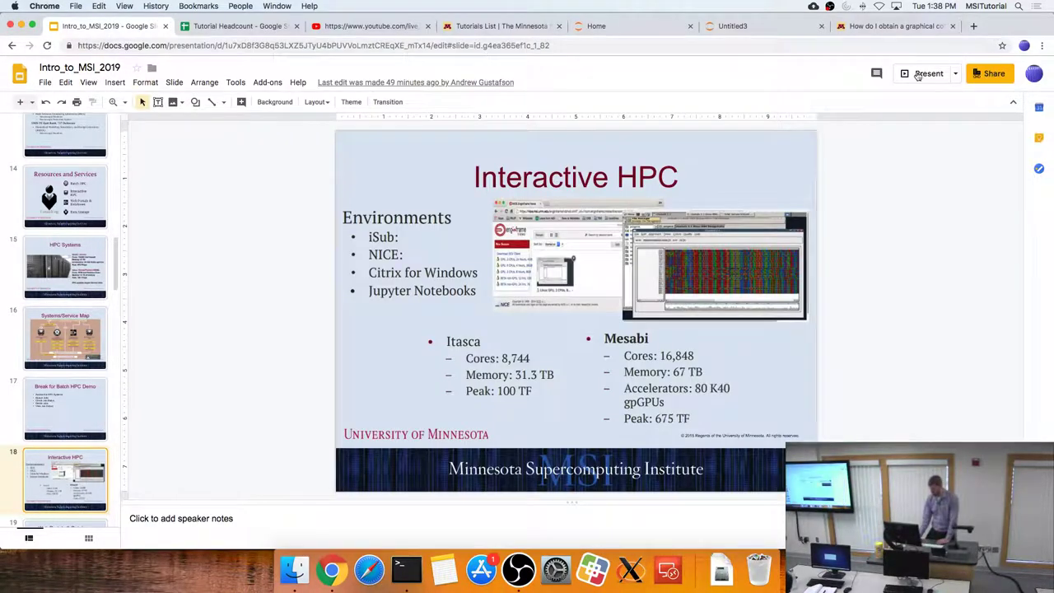
left_click(406, 569)
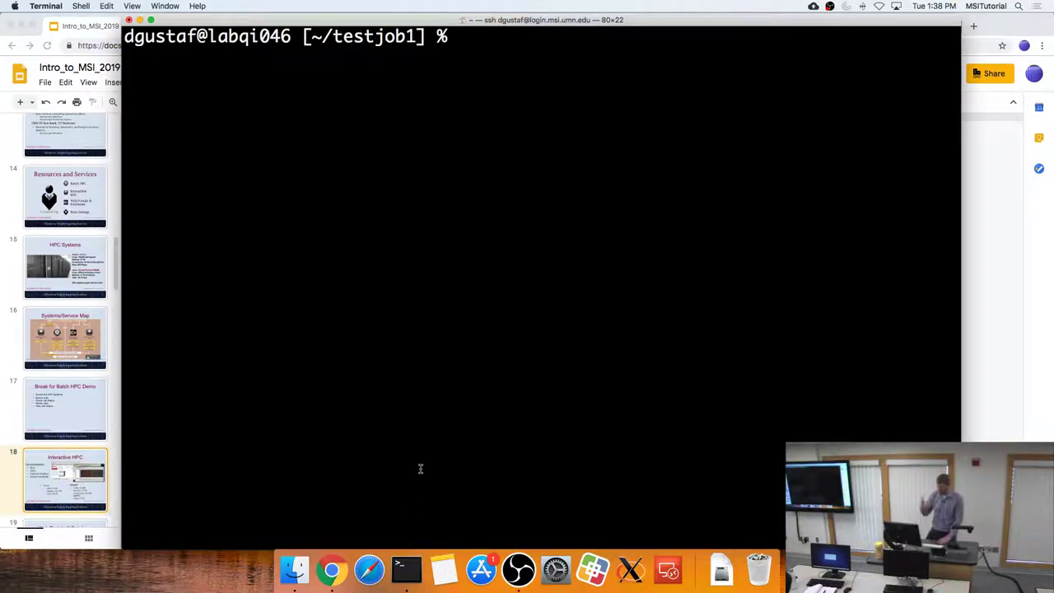
left_click(993, 25)
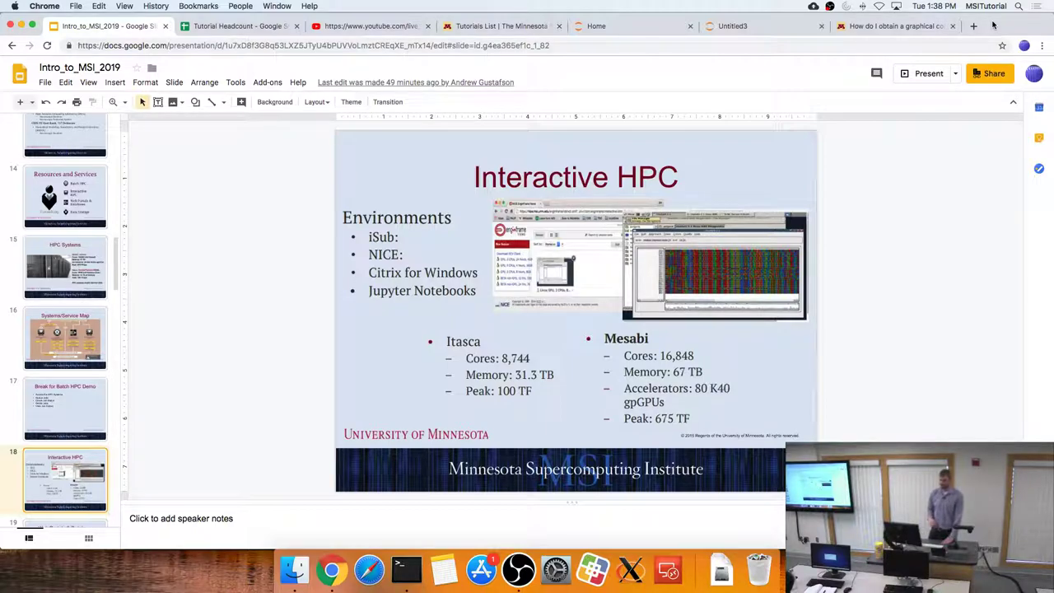
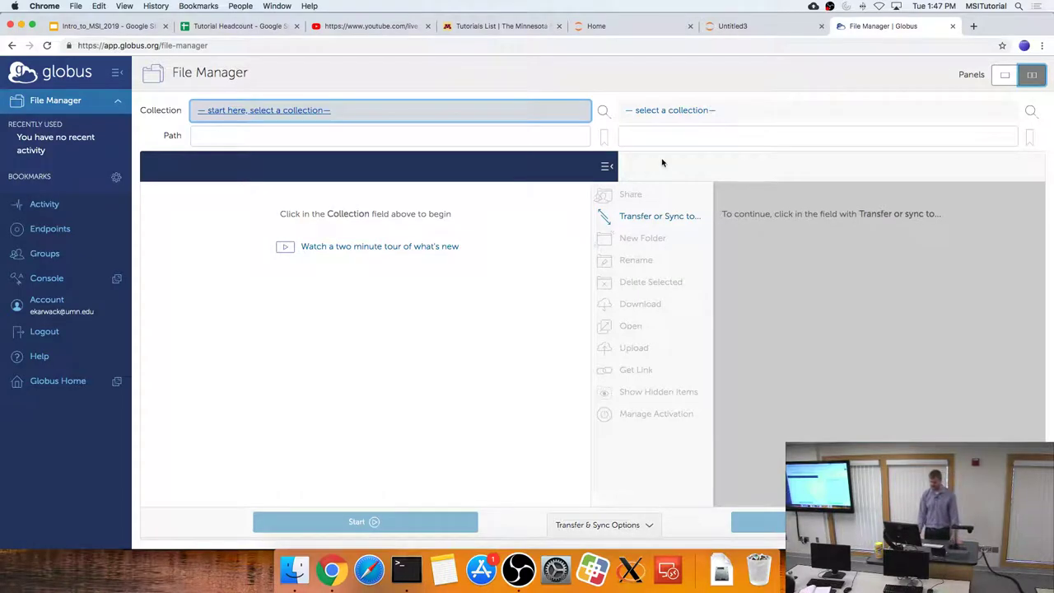
- Choose umnmsi#home as the left-panel collection
left_click(285, 140)
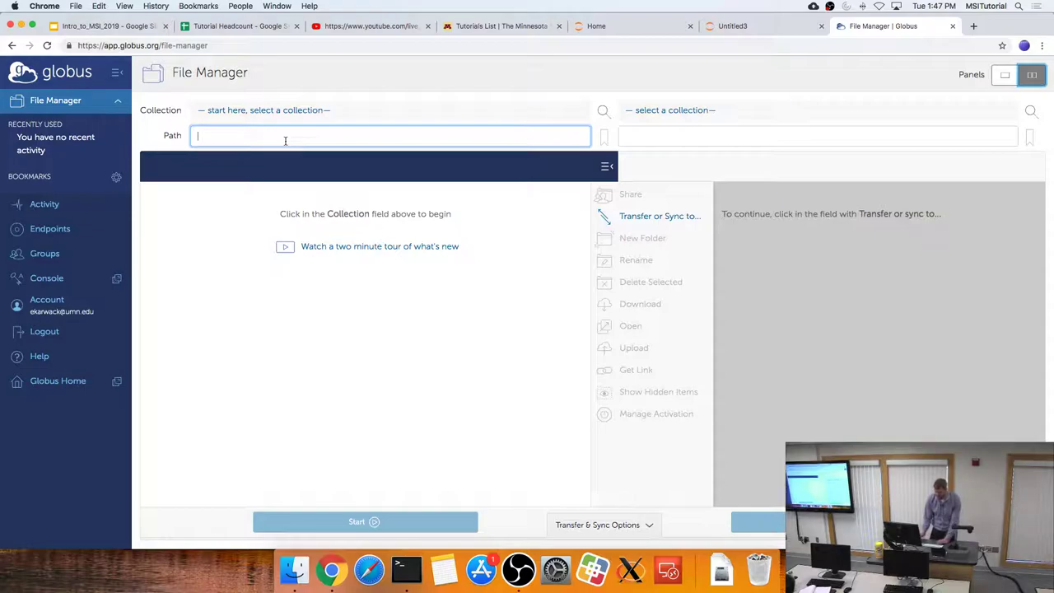
left_click(298, 118)
type("umnmsi")
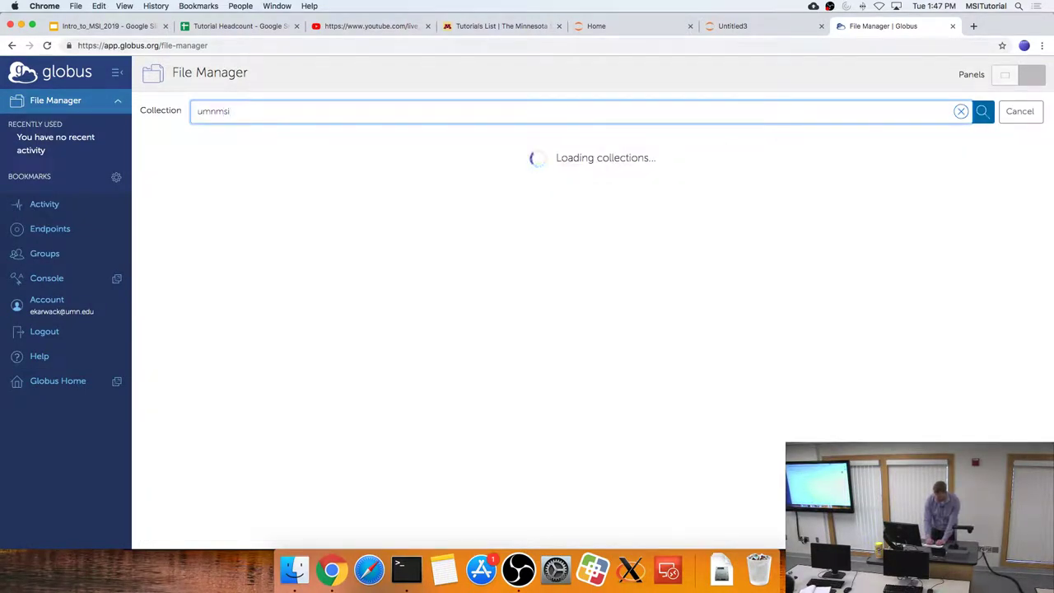
type("#home")
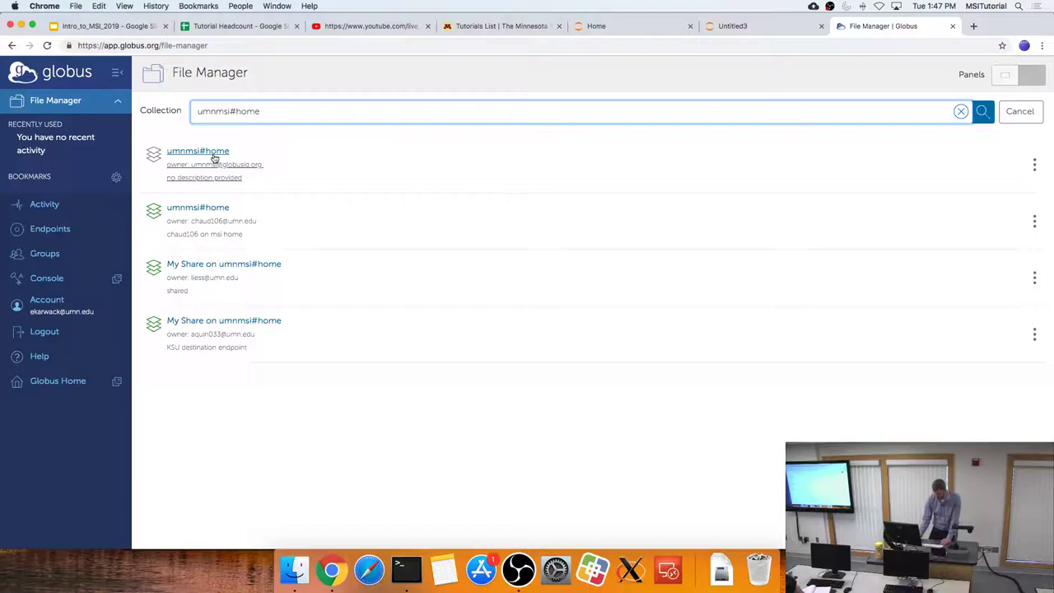
left_click(212, 156)
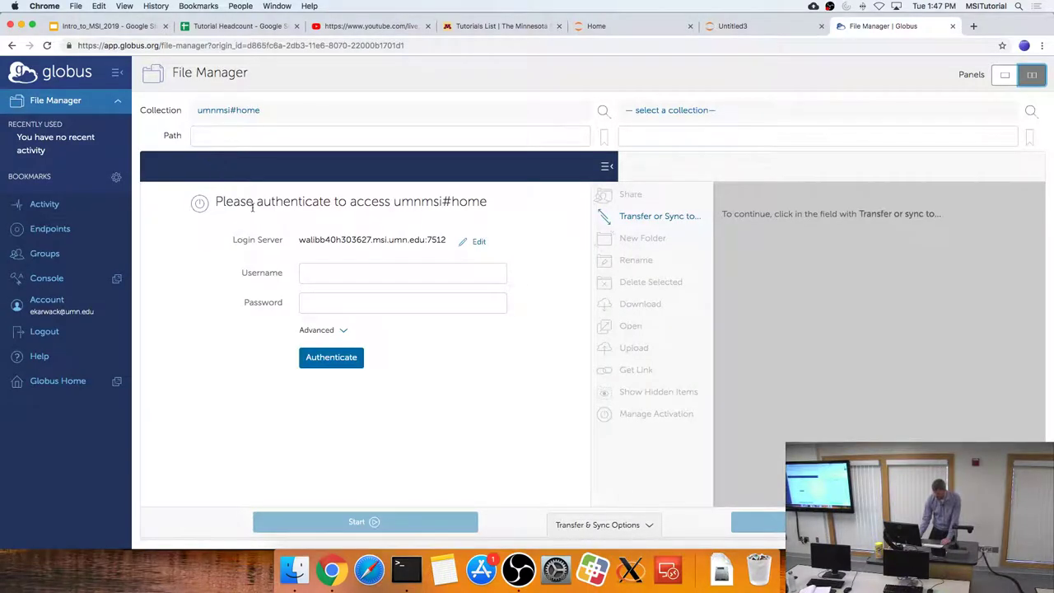
- Log in to umnmsi#home with the MSI username and password
left_click(359, 271)
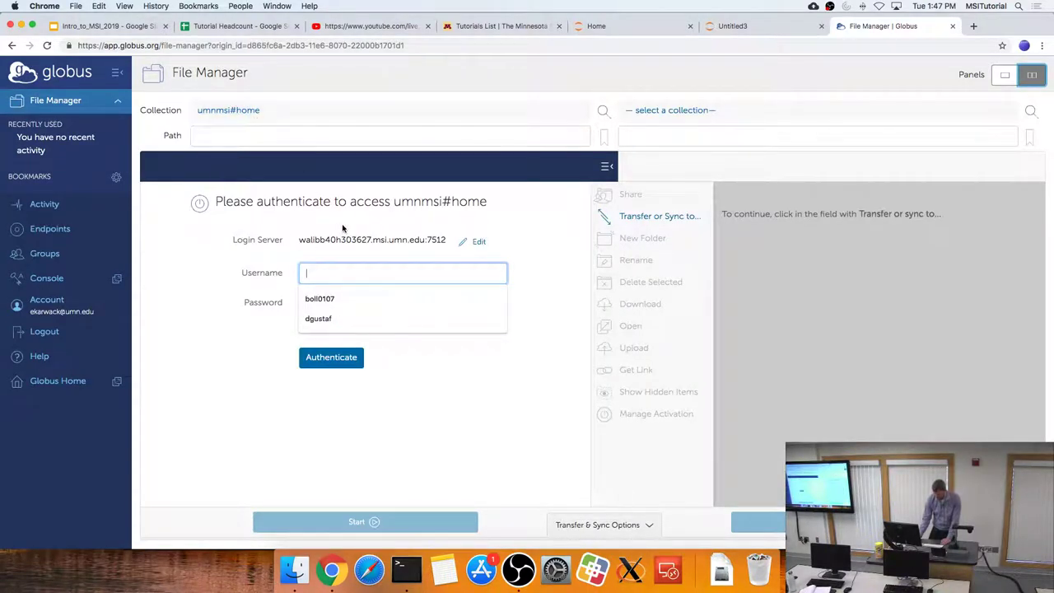
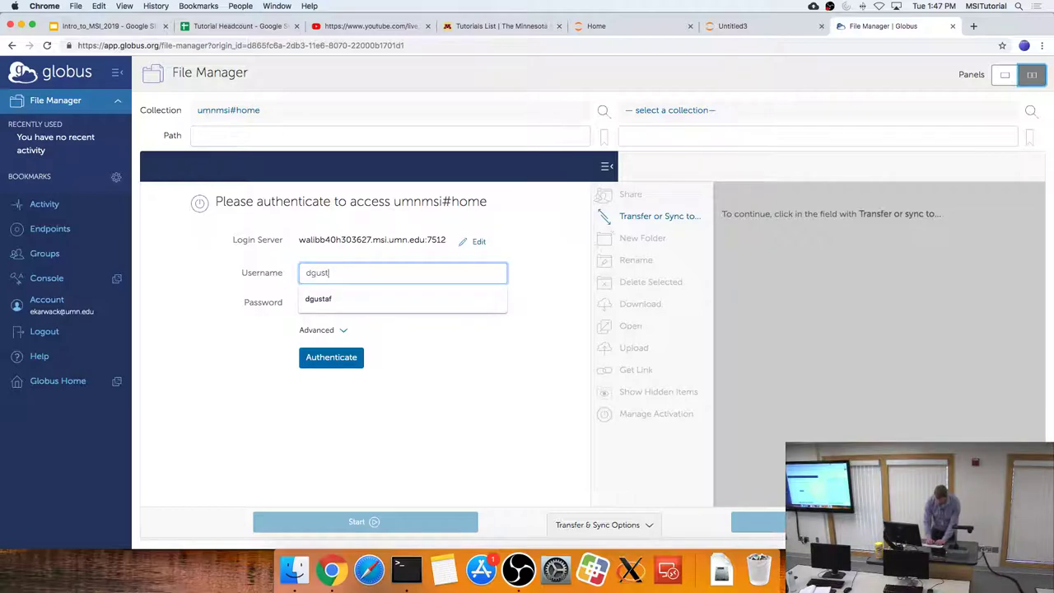
key("Tab")
type("••••••••")
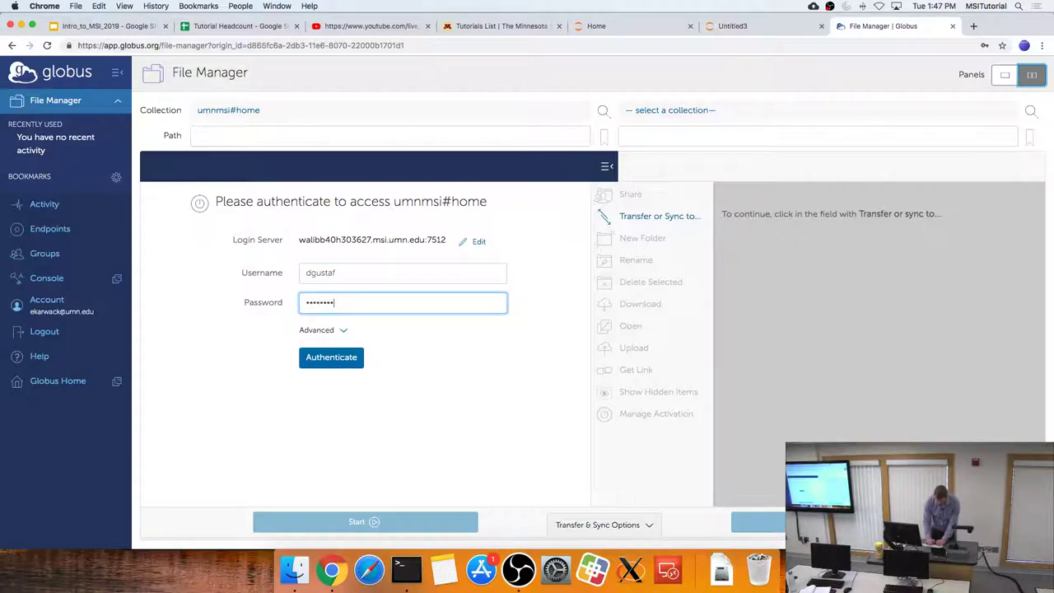
type("••••••")
key("Return")
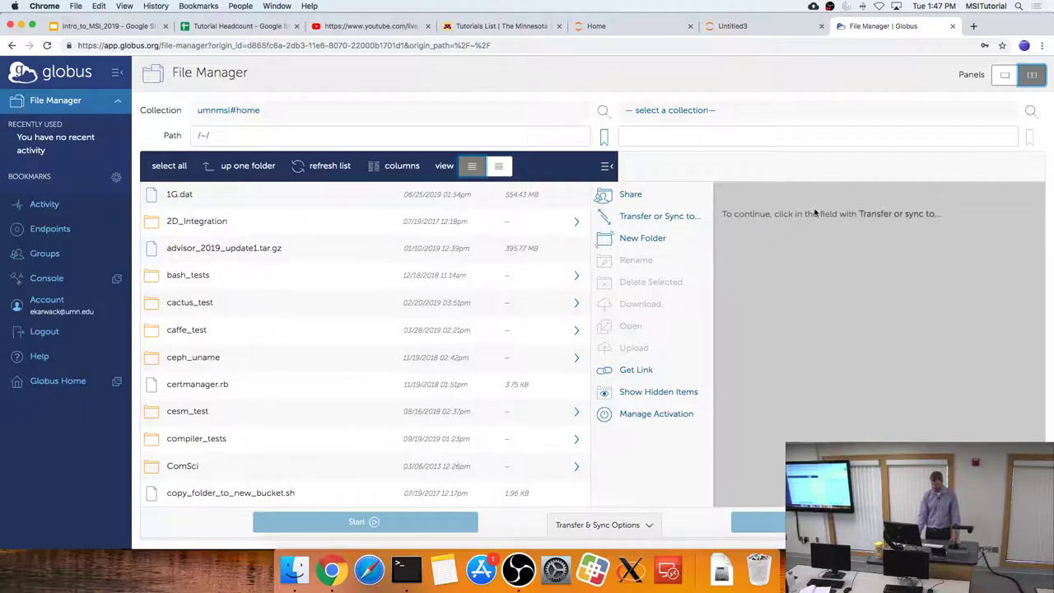
- Pick umnmsi#tier2 as the right-panel collection
left_click(747, 116)
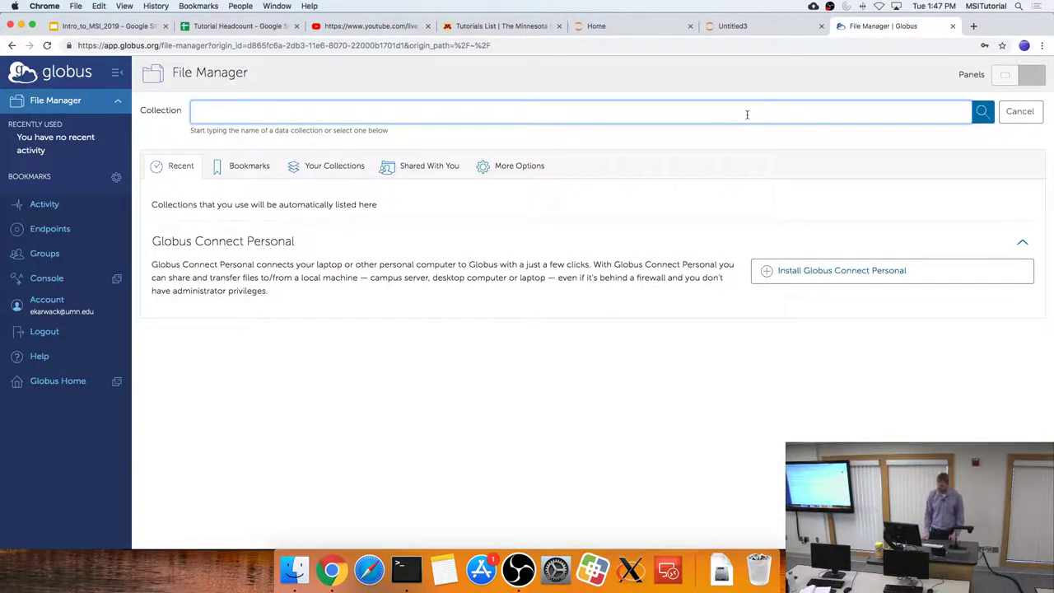
type("umnms")
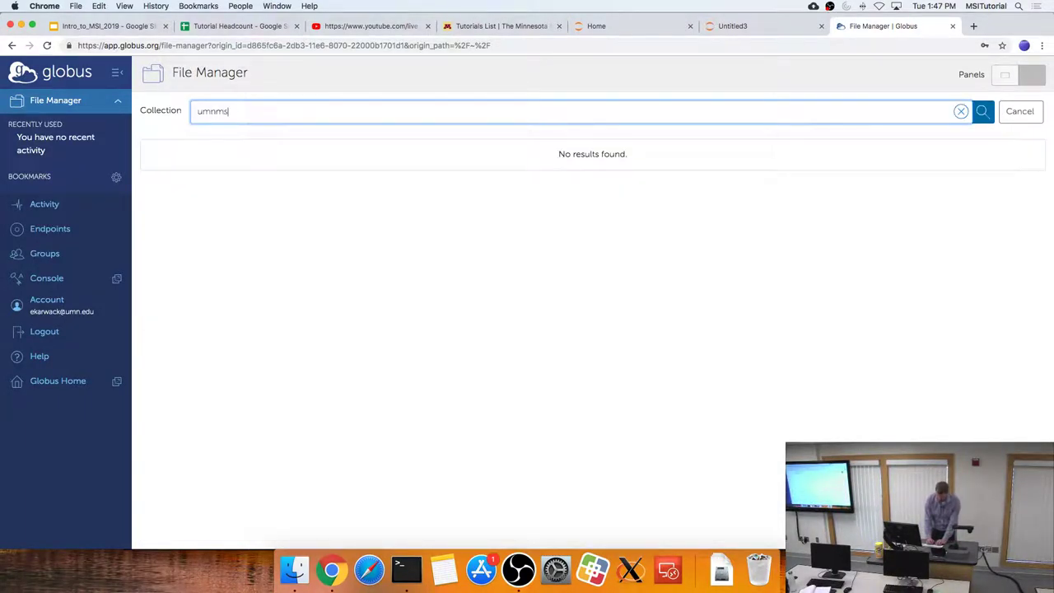
type("i#tier2")
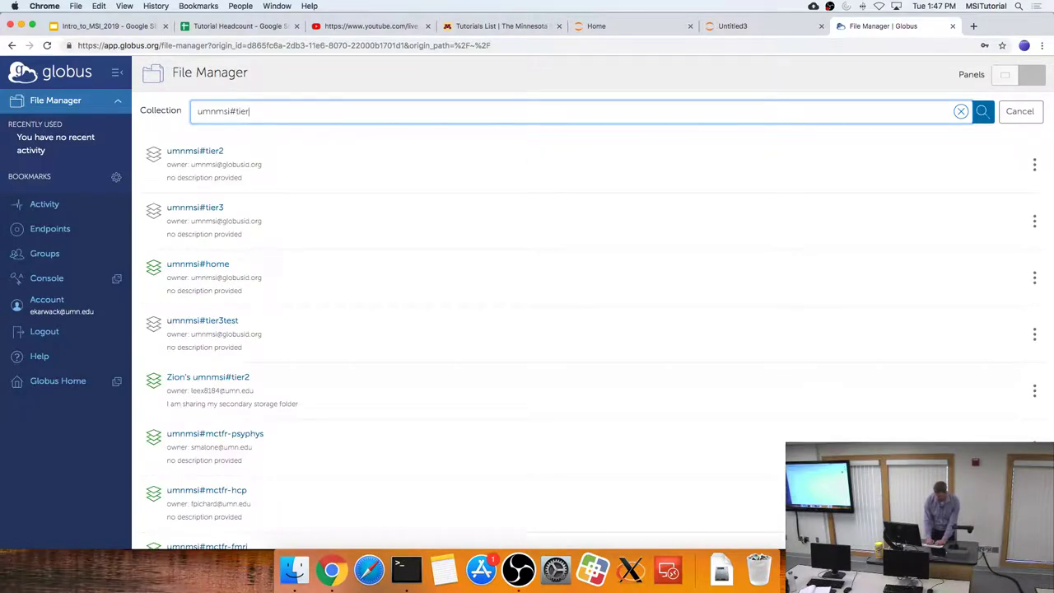
left_click(184, 151)
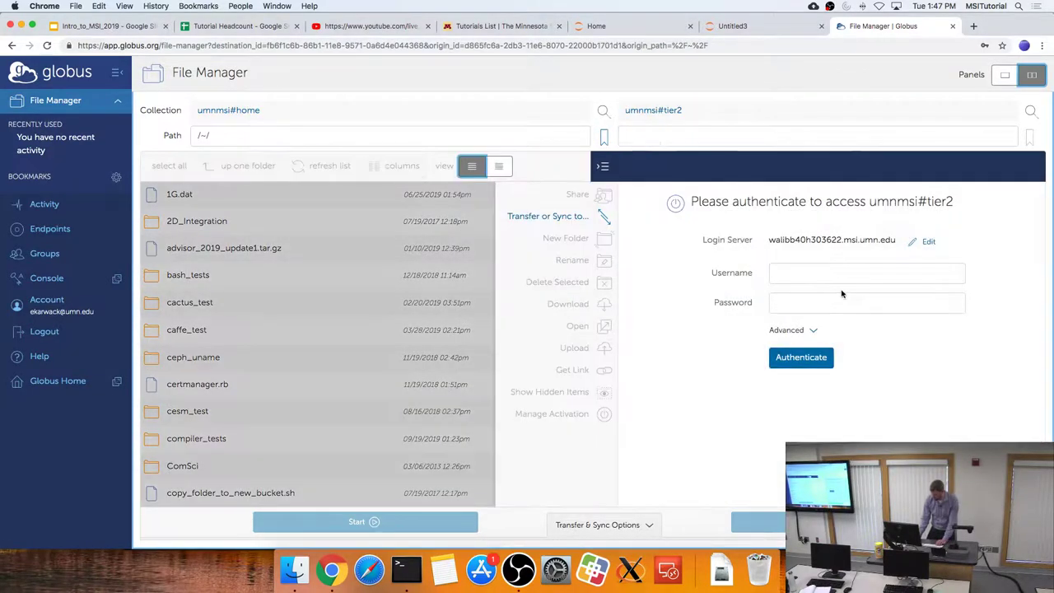
- Authenticate to umnmsi#tier2 with the MSI username and password
left_click(836, 275)
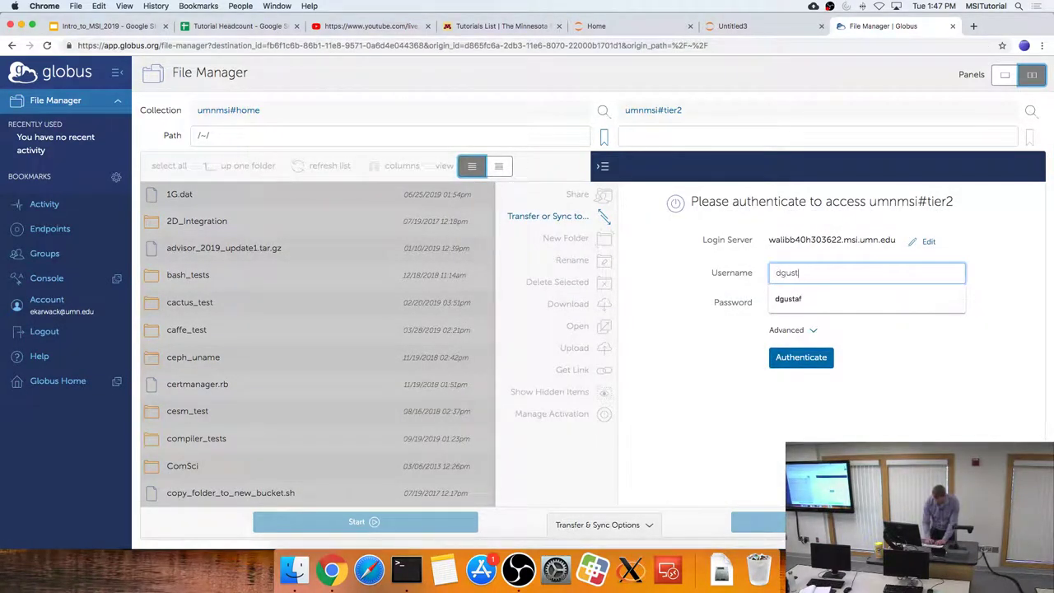
key("Tab")
type("••")
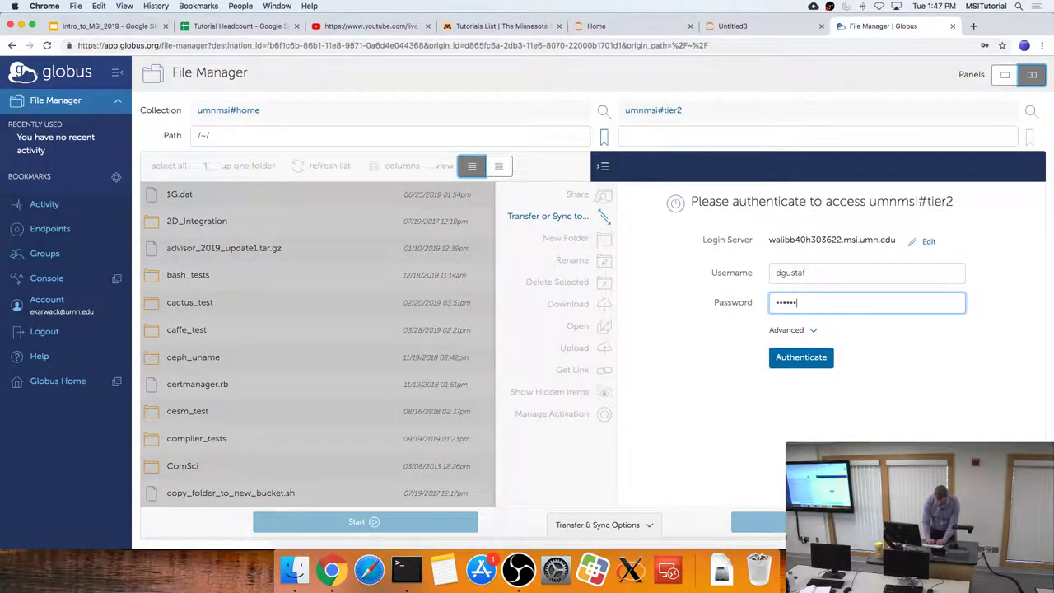
type("•••••••••••••••")
key("Return")
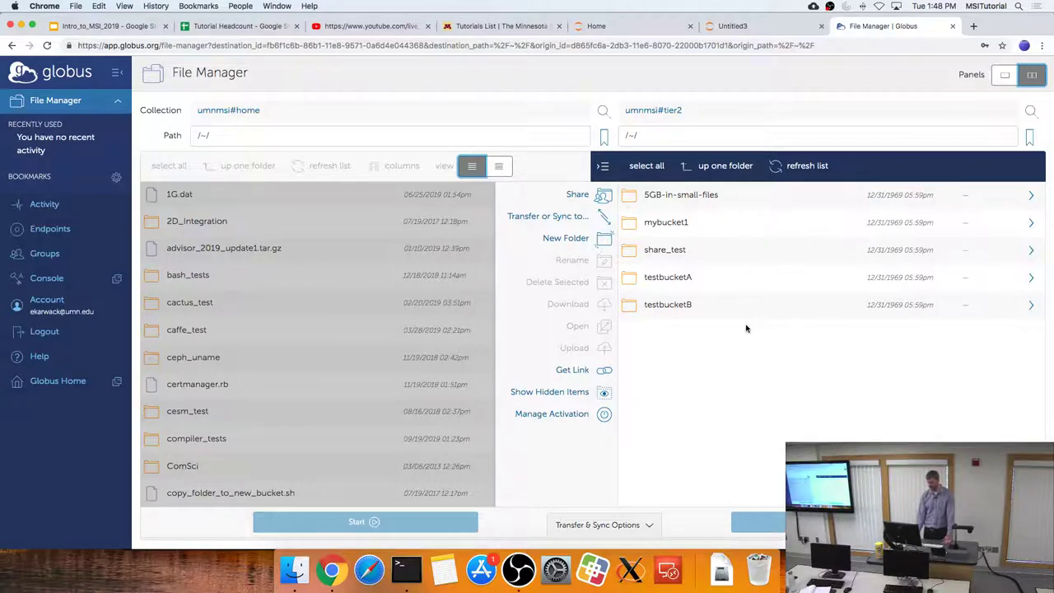
- Transfer 1G.dat from umnmsi#home into mybucket1 on umnmsi#tier2 and open the task details
left_click(179, 198)
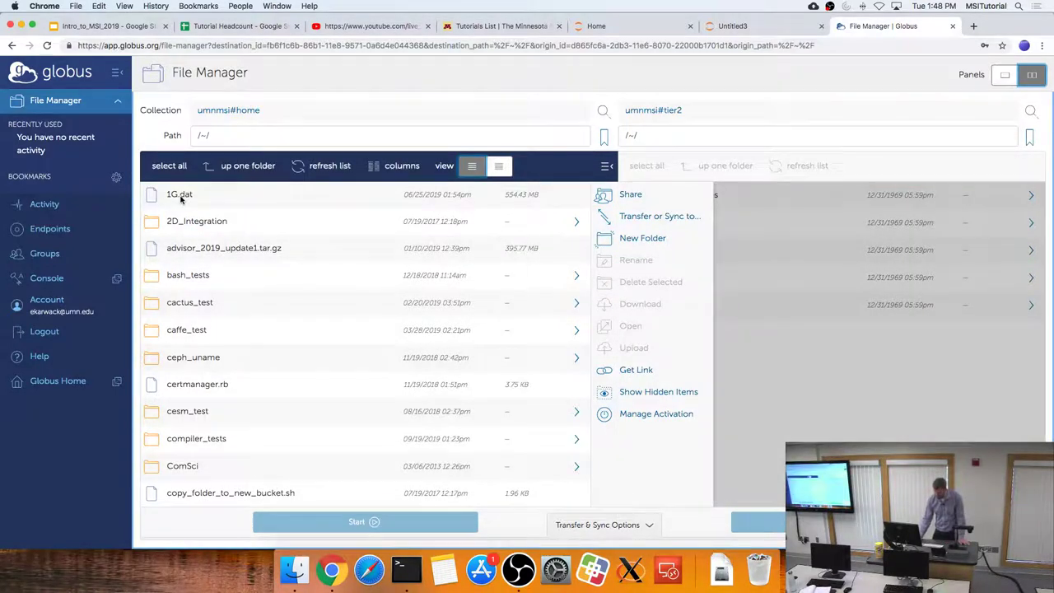
left_click(180, 196)
left_click(790, 355)
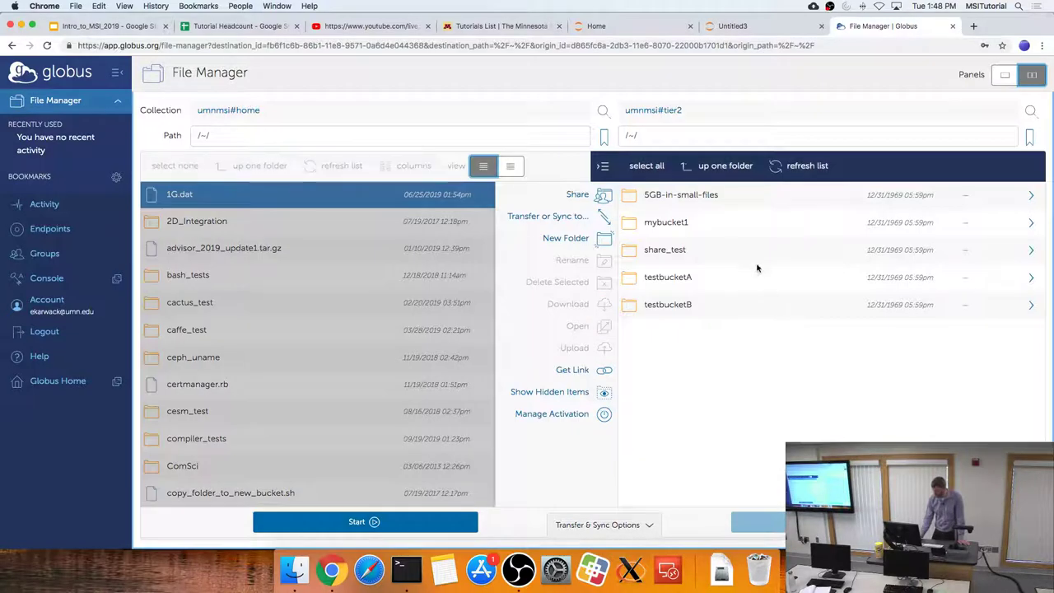
double_click(668, 224)
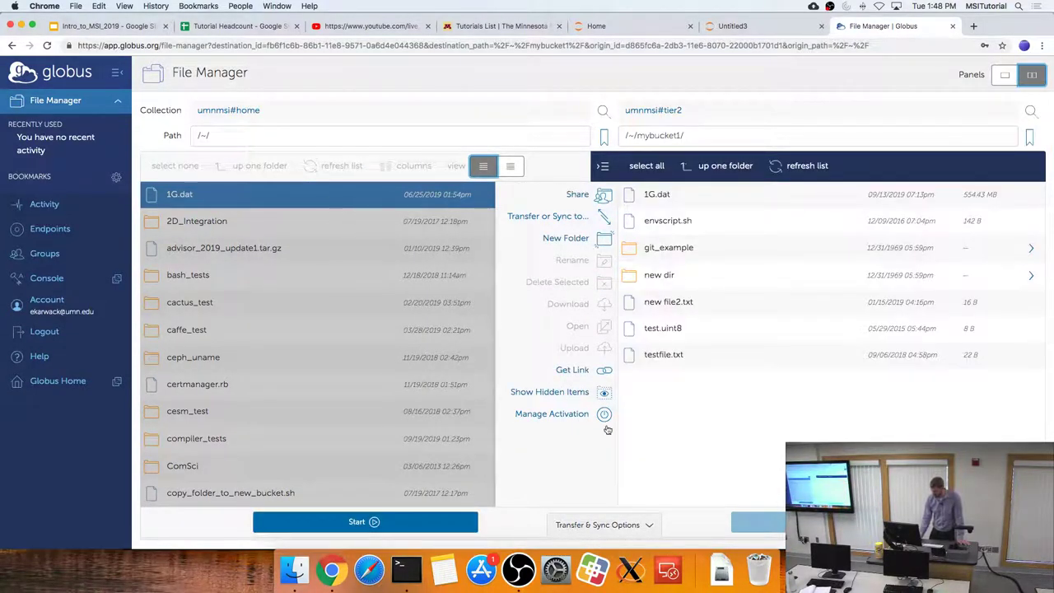
left_click(405, 523)
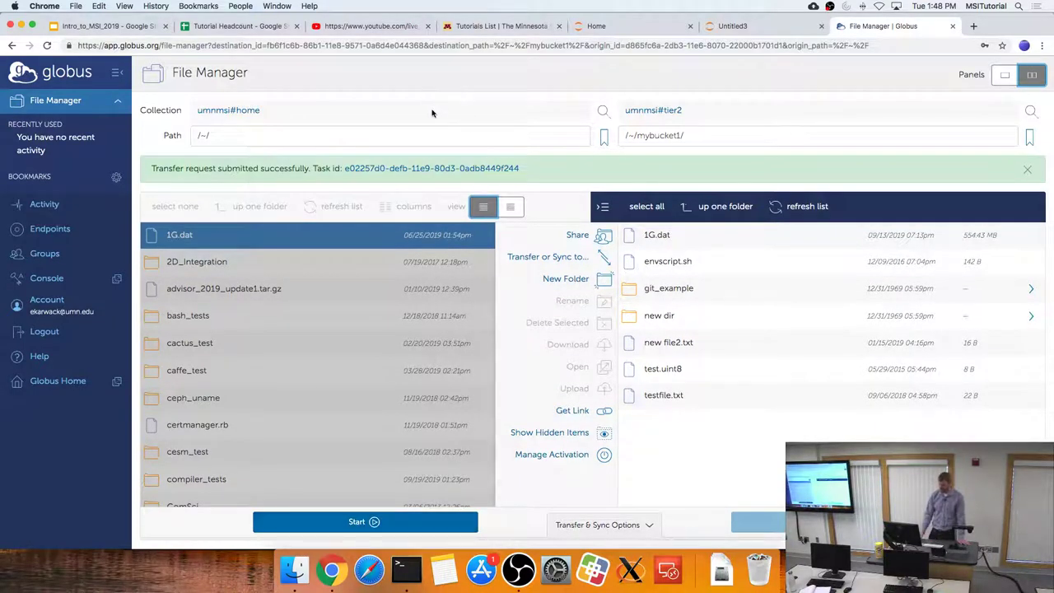
left_click(417, 168)
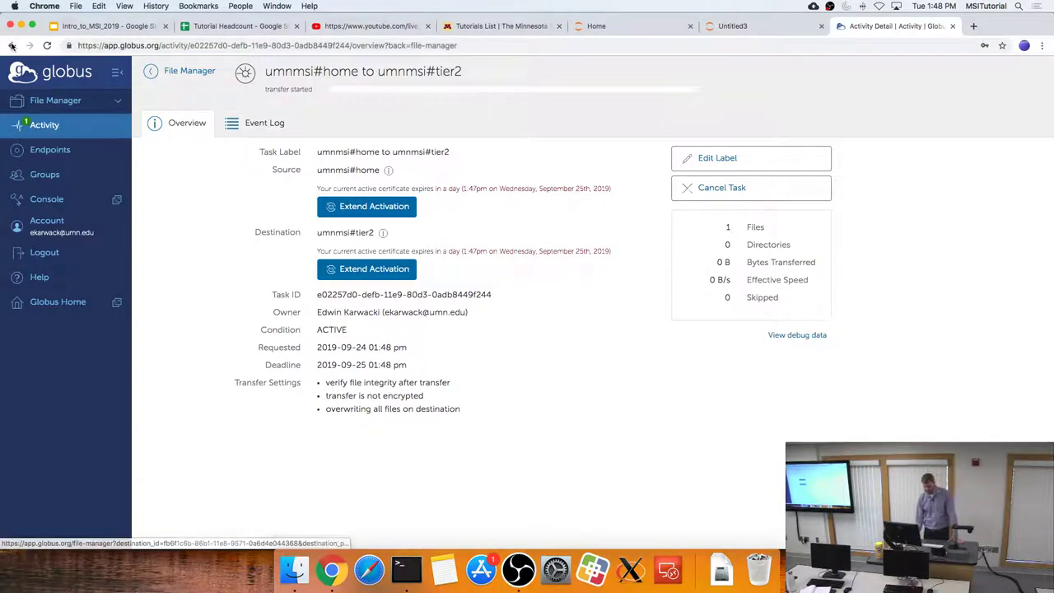
- Refresh the transfer details until SUCCEEDED with 554.43 MB moved, then view Endpoints
left_click(49, 45)
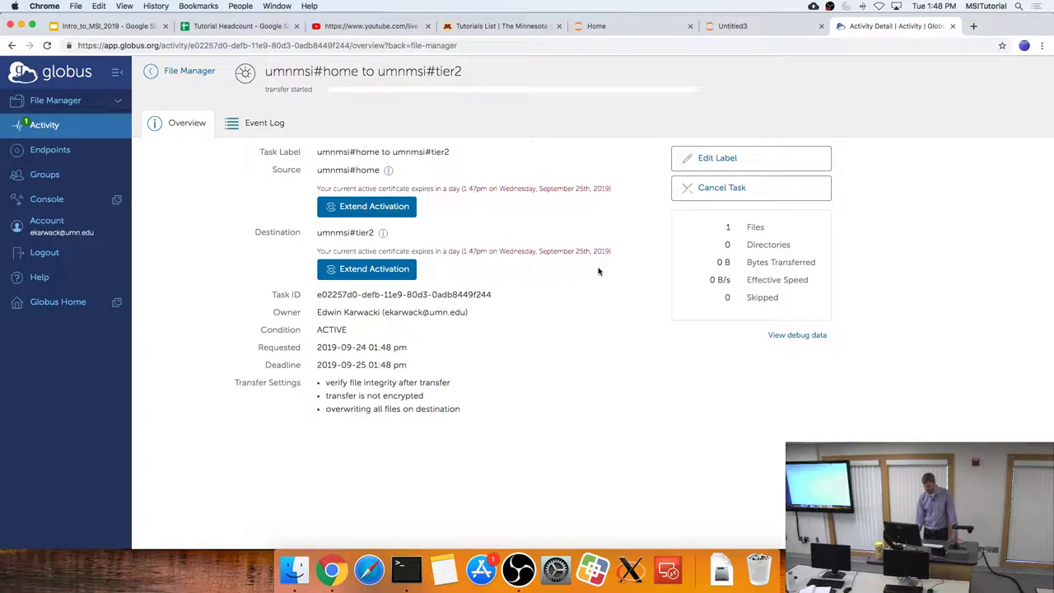
left_click(48, 45)
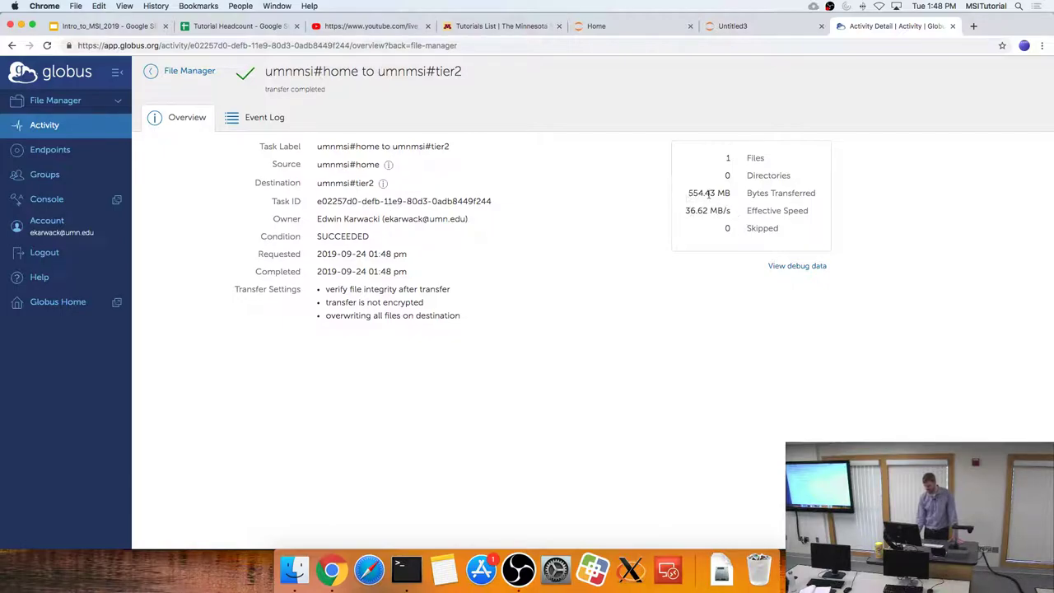
left_click_drag(731, 196, 675, 200)
left_click(643, 203)
left_click(613, 210)
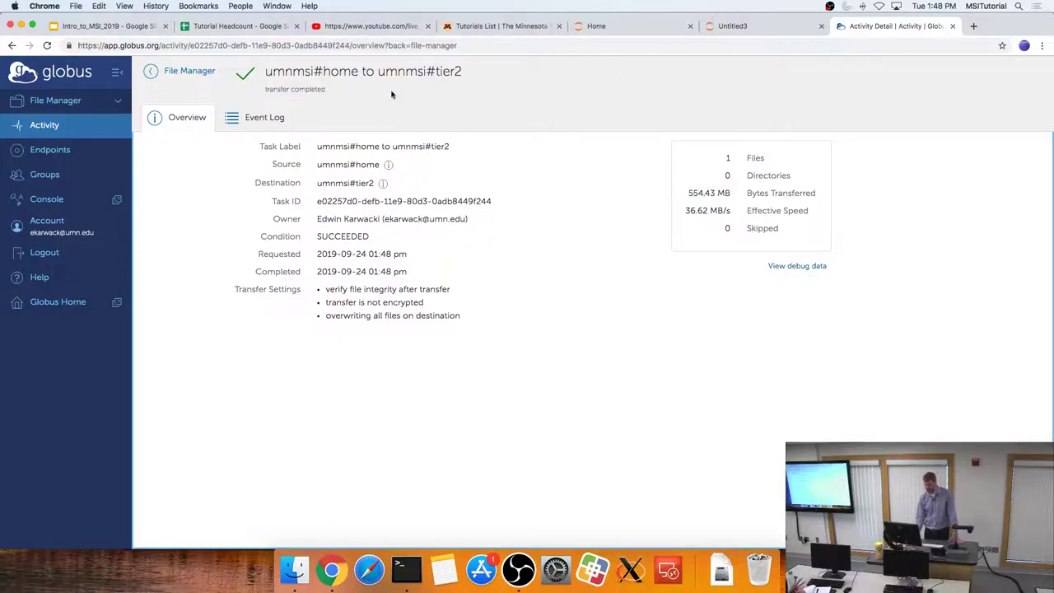
left_click(57, 153)
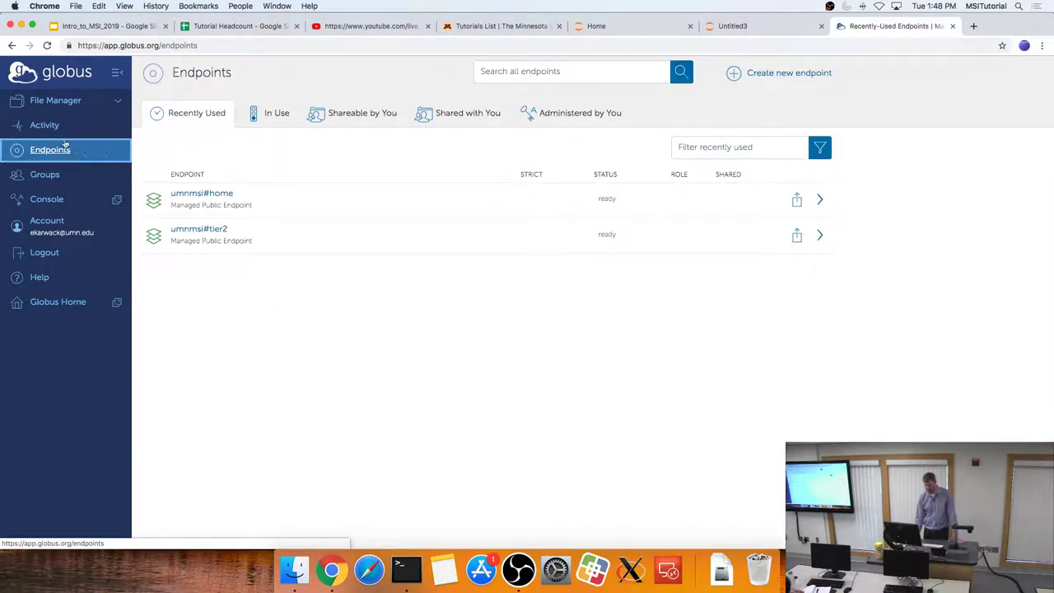
- Go back to the File Manager with both collection panels empty
left_click(55, 100)
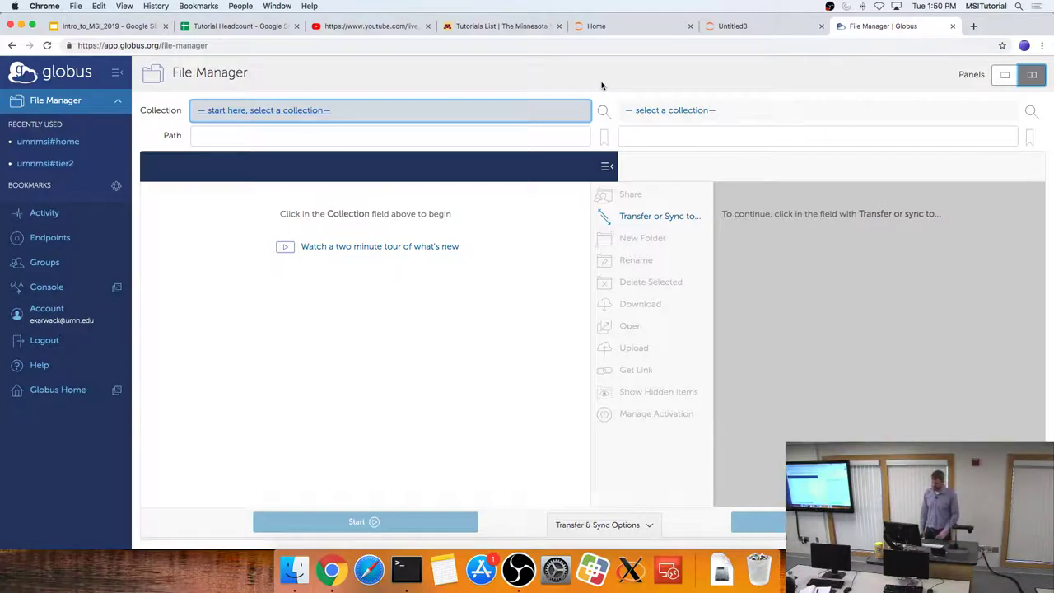
left_click(387, 114)
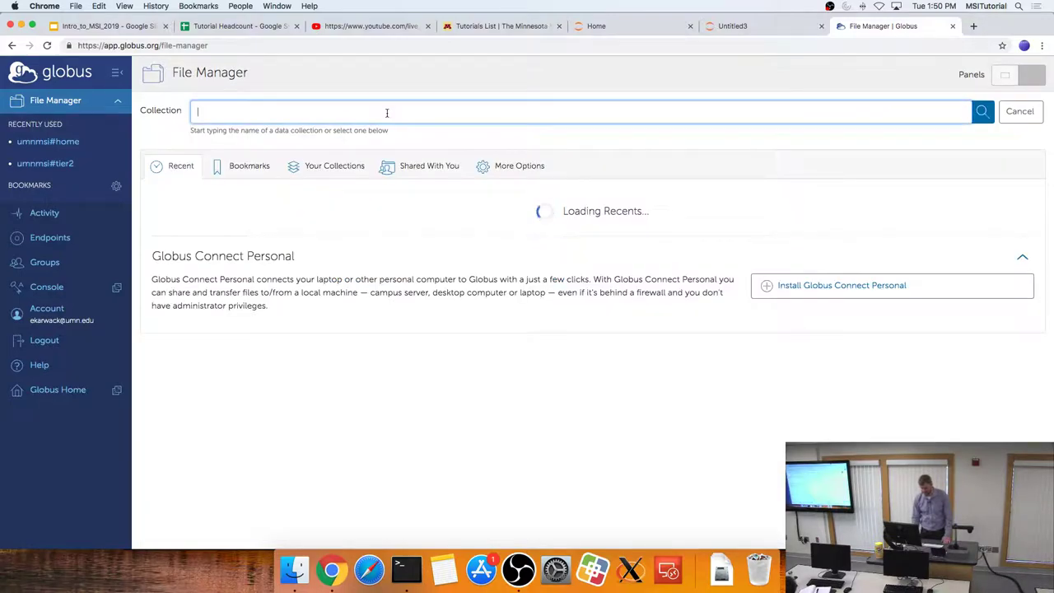
type("umnmsi")
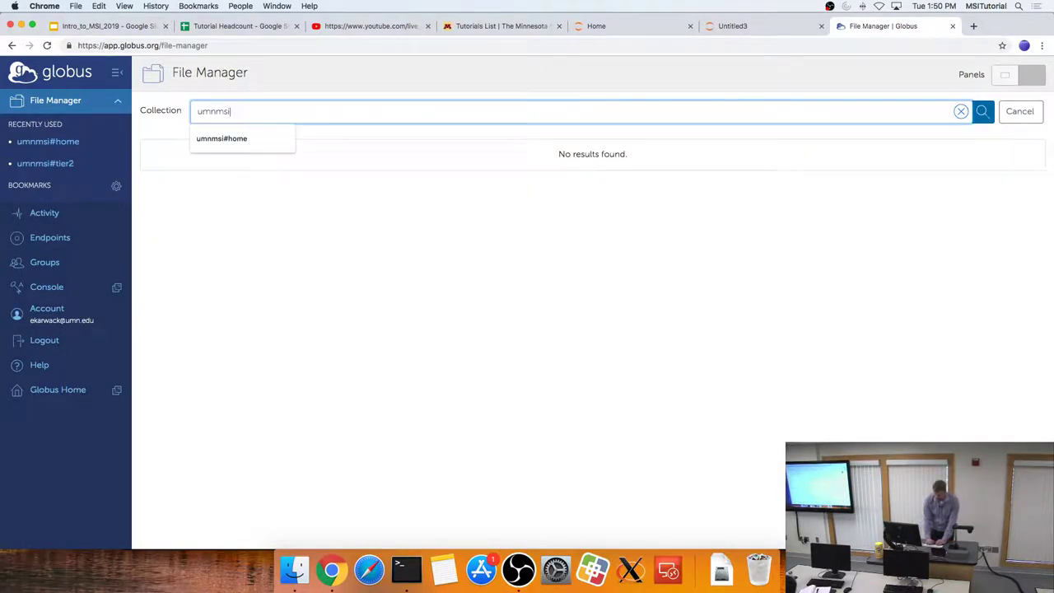
type("#")
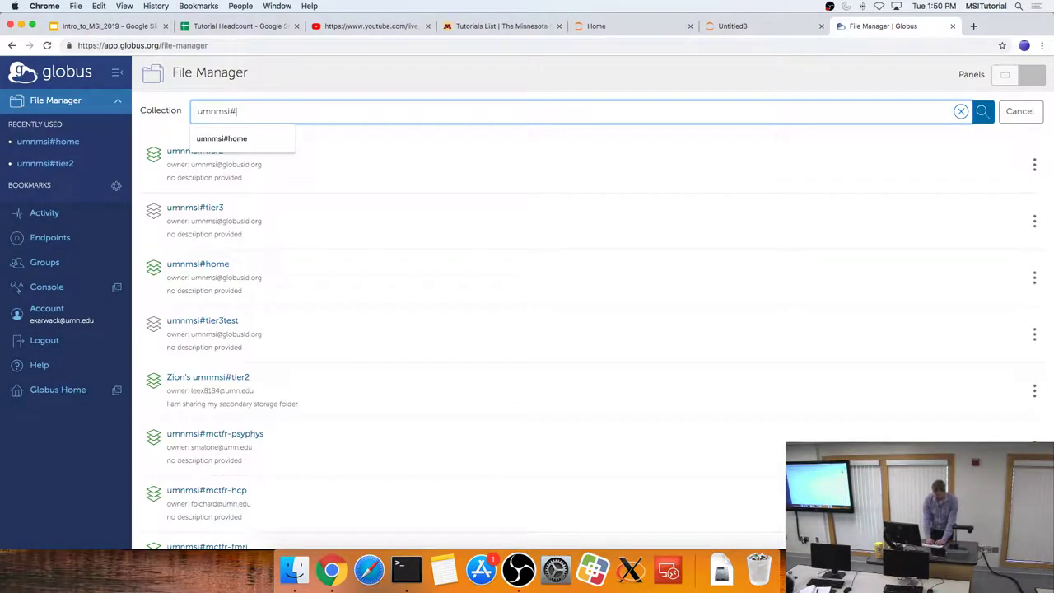
type("gdrive")
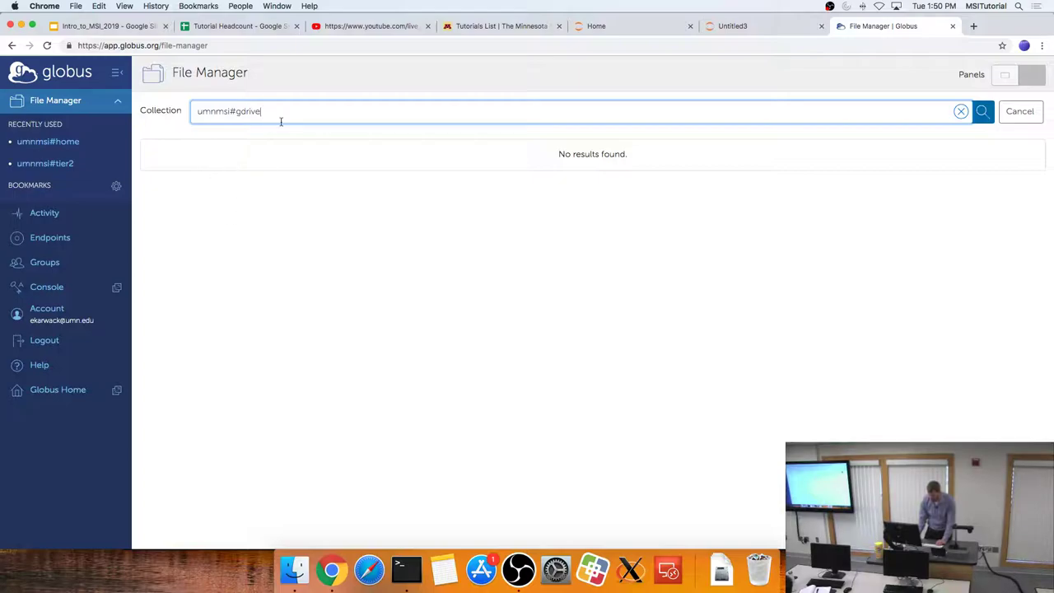
left_click_drag(281, 121, 177, 109)
key("BackSpace")
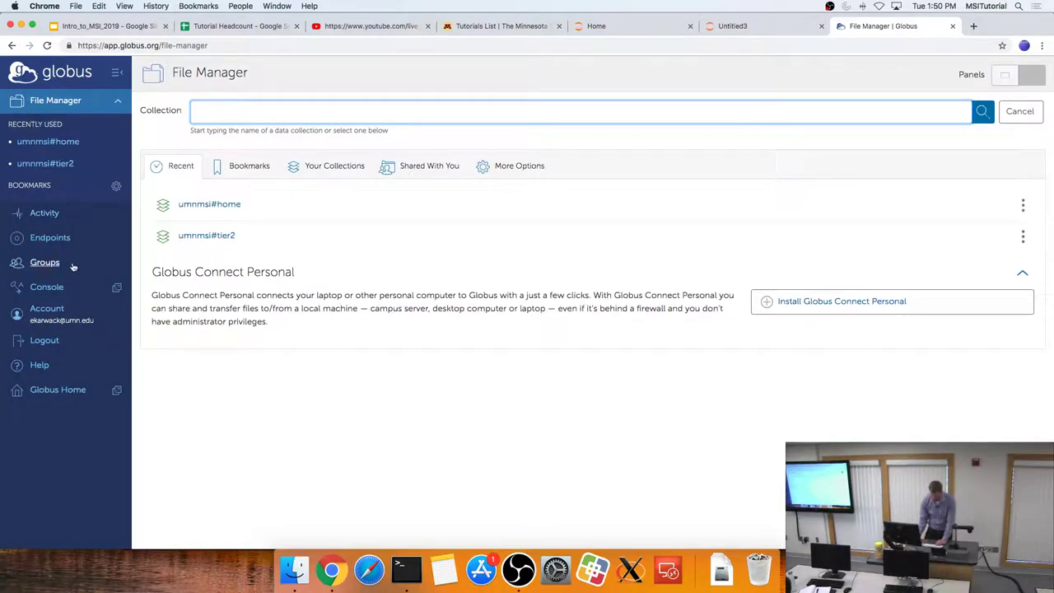
- Find the umnmsi#gdrive endpoint and view its empty Collections tab
left_click(49, 237)
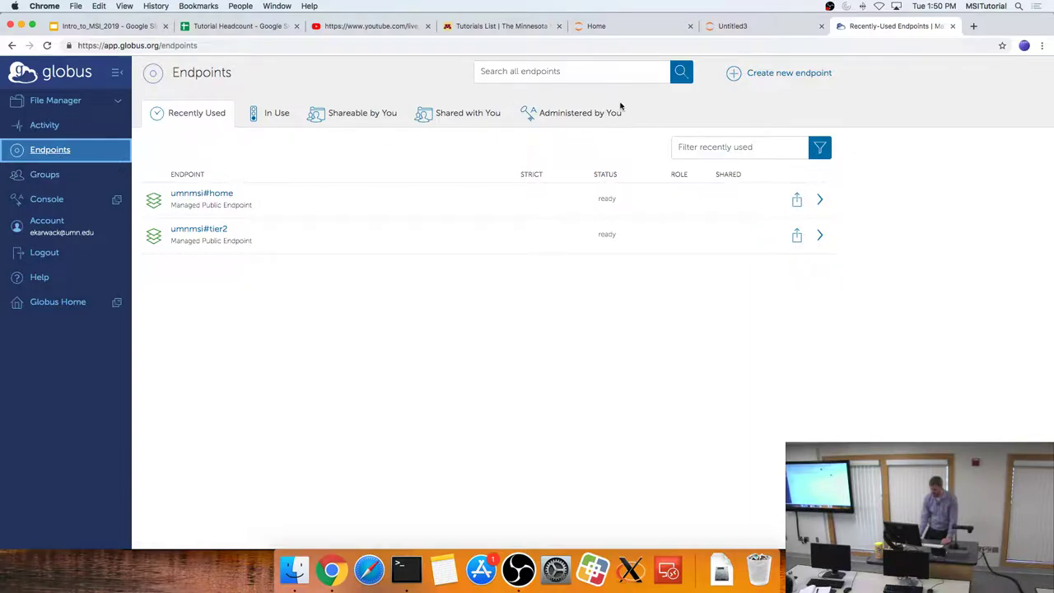
left_click(536, 71)
type("umnmsi#gdrive")
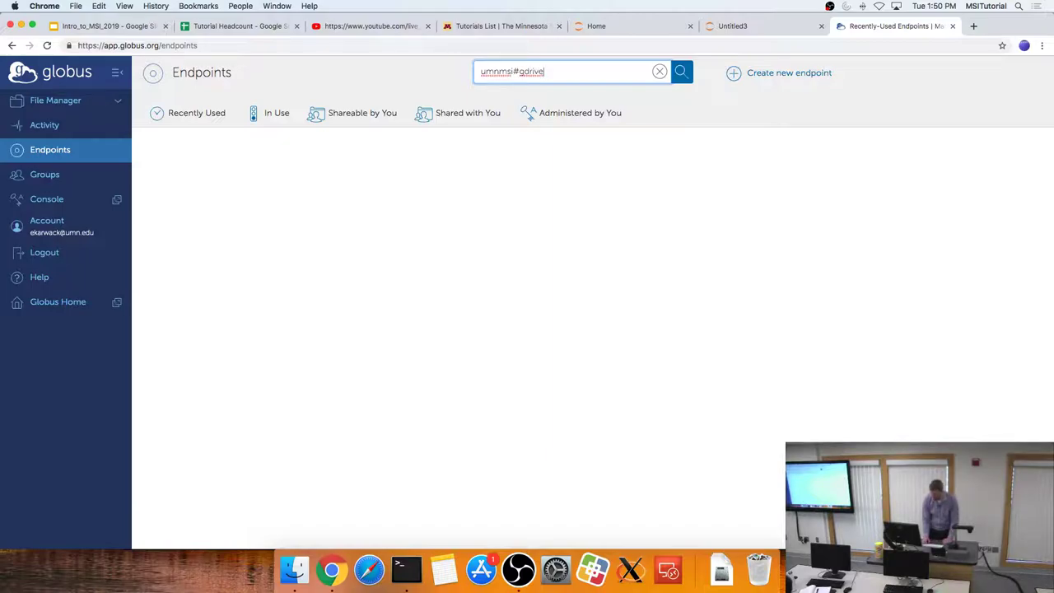
key("Return")
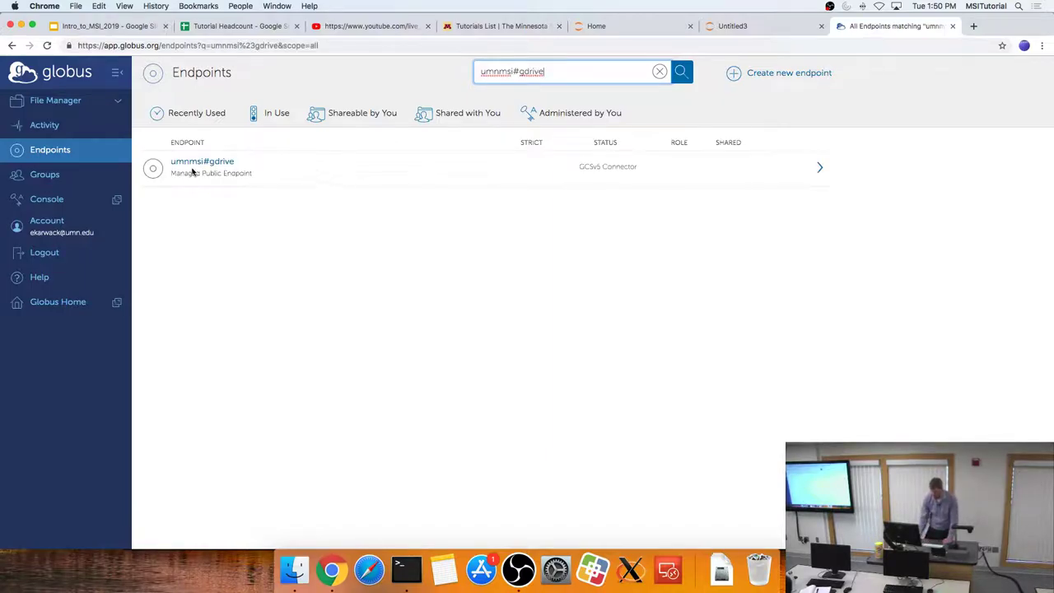
left_click(196, 168)
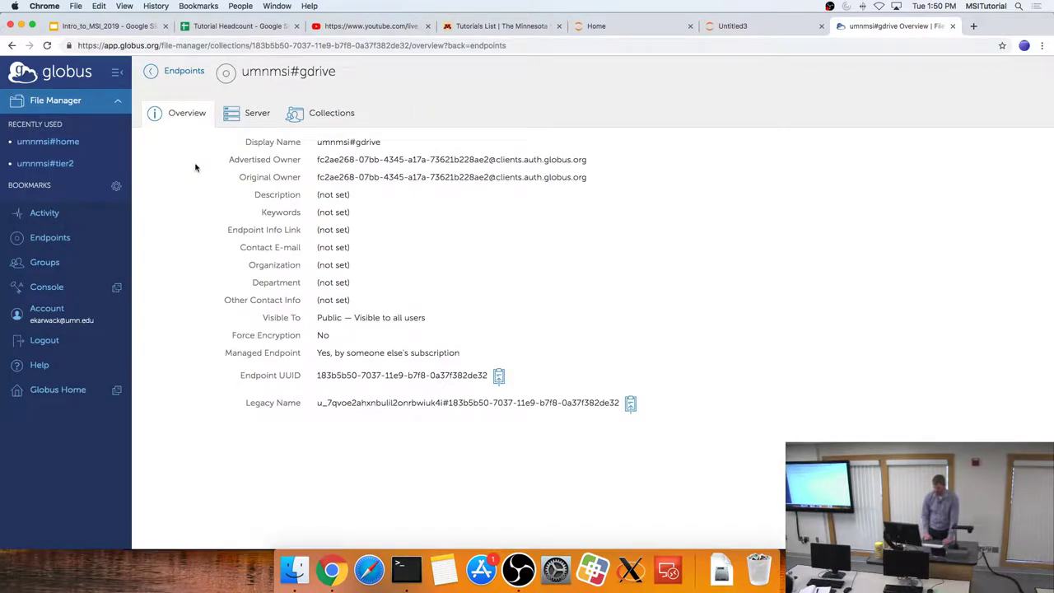
left_click(330, 113)
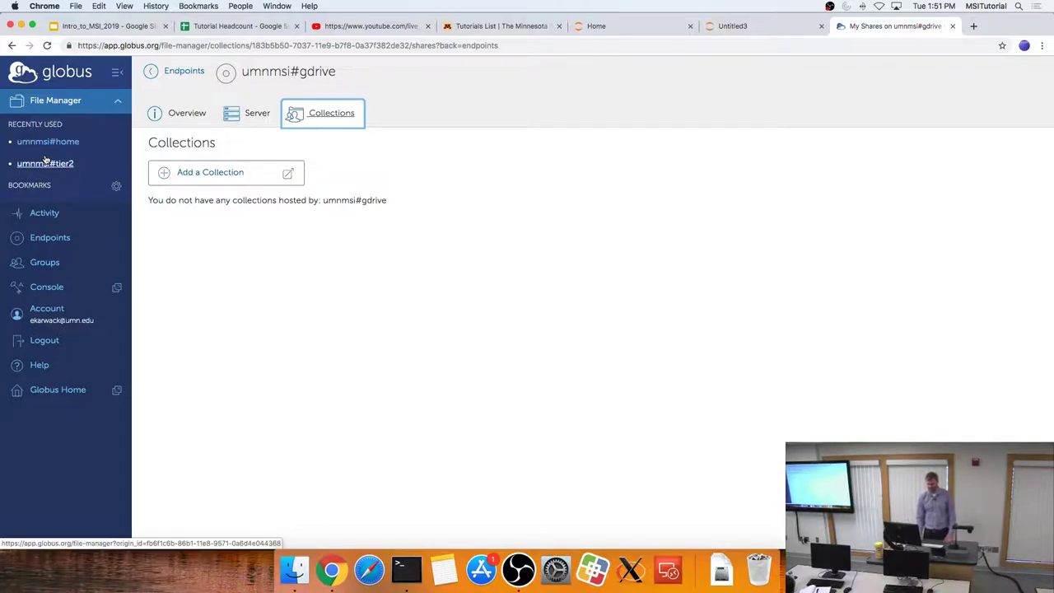
- Start a new guest collection on umnmsi#gdrive, logging in via University of Minnesota and allowing the Collections App
left_click(201, 175)
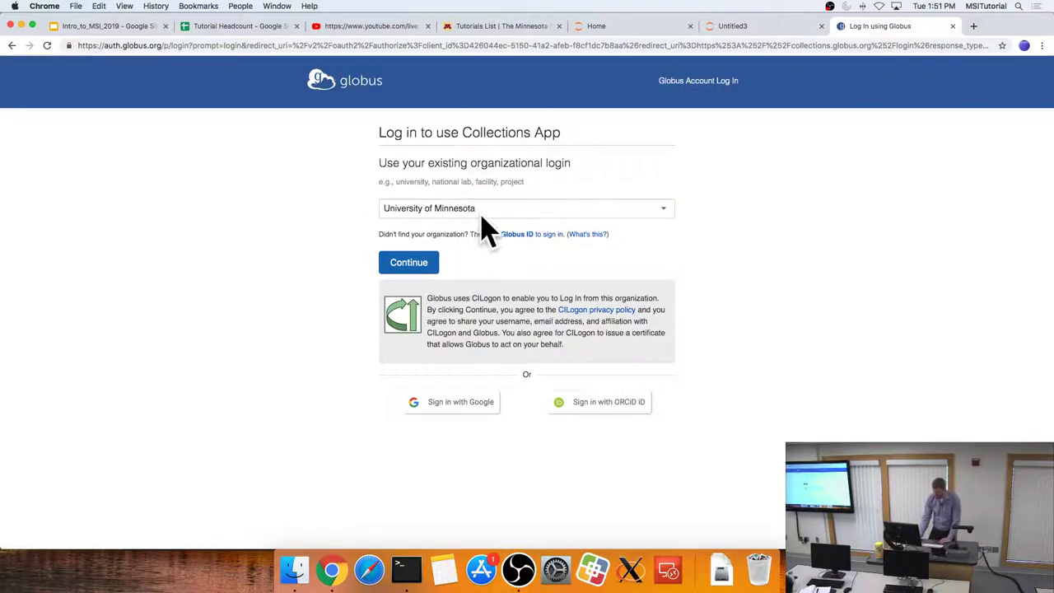
left_click(414, 262)
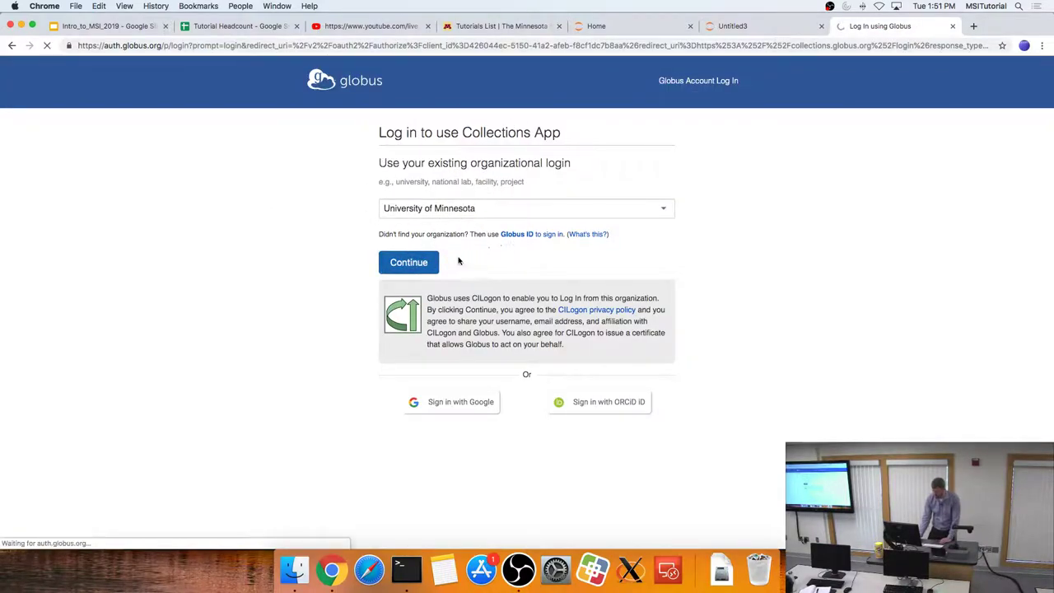
left_click(383, 265)
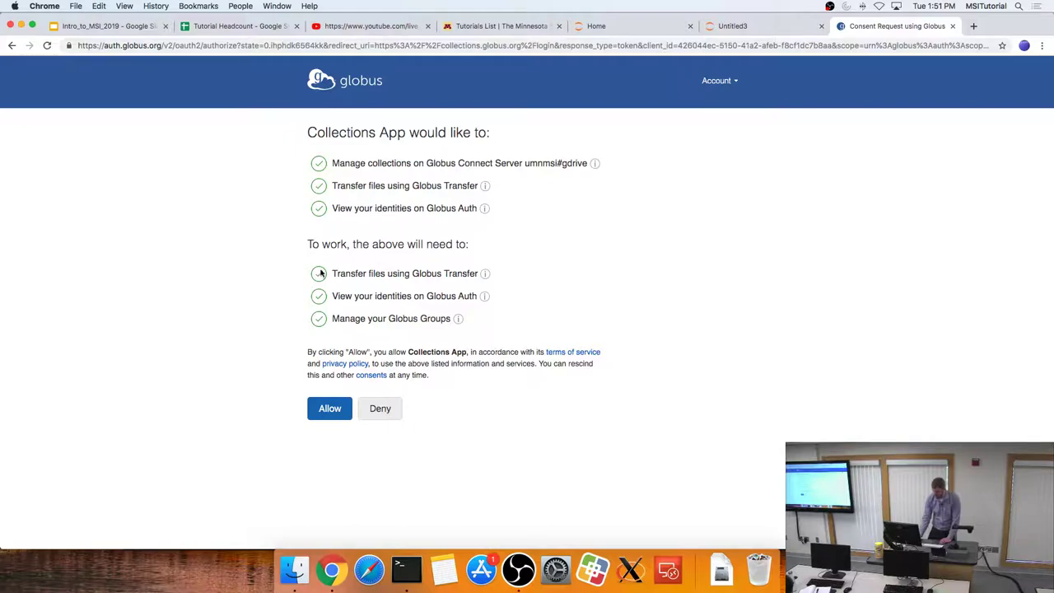
left_click(324, 408)
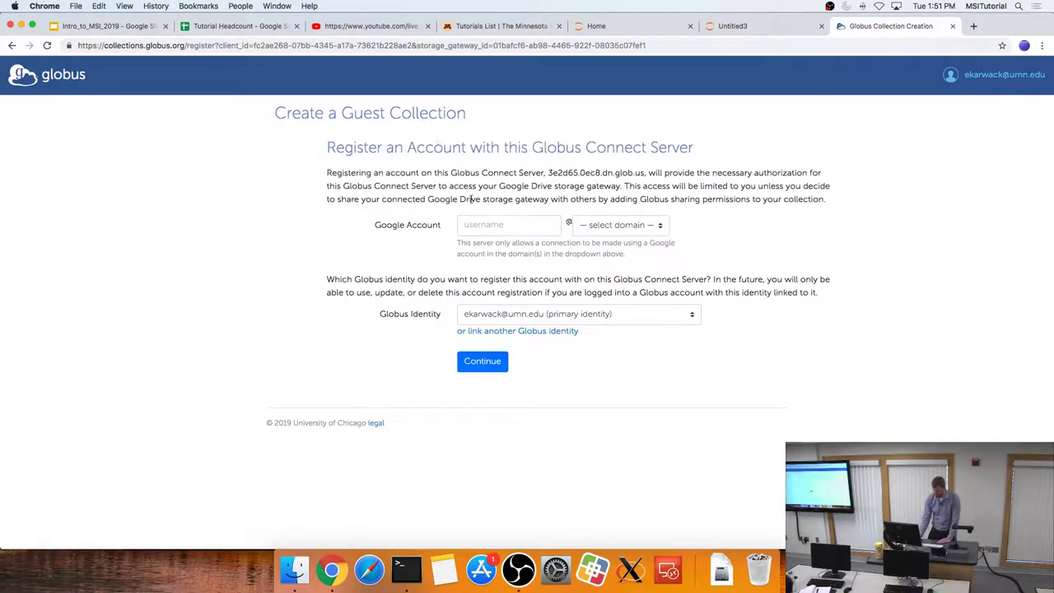
- Enter the Google account username with the umn.edu domain, keeping the primary identity
left_click(486, 227)
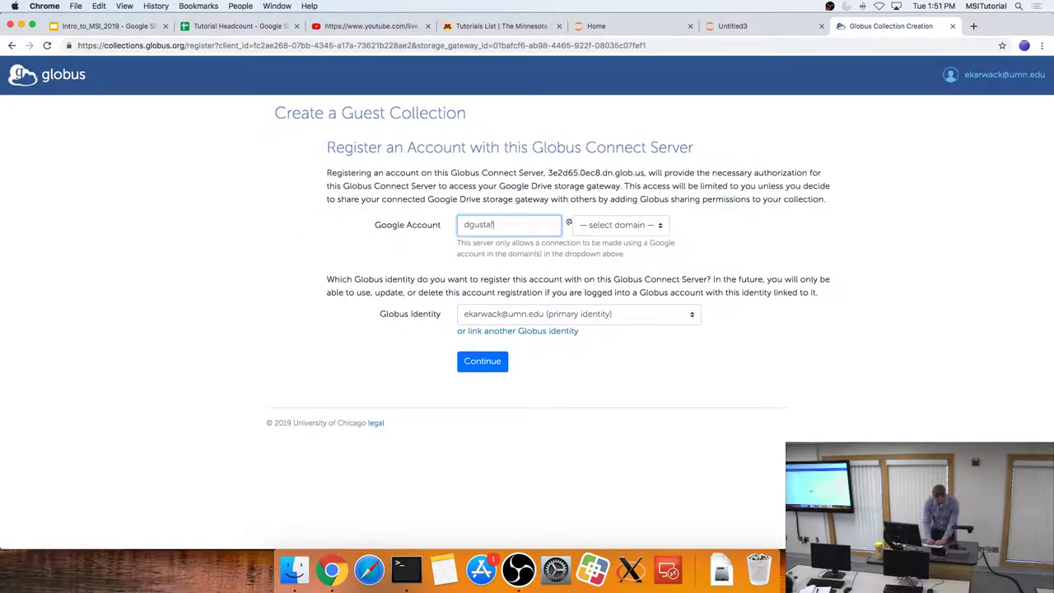
left_click(609, 227)
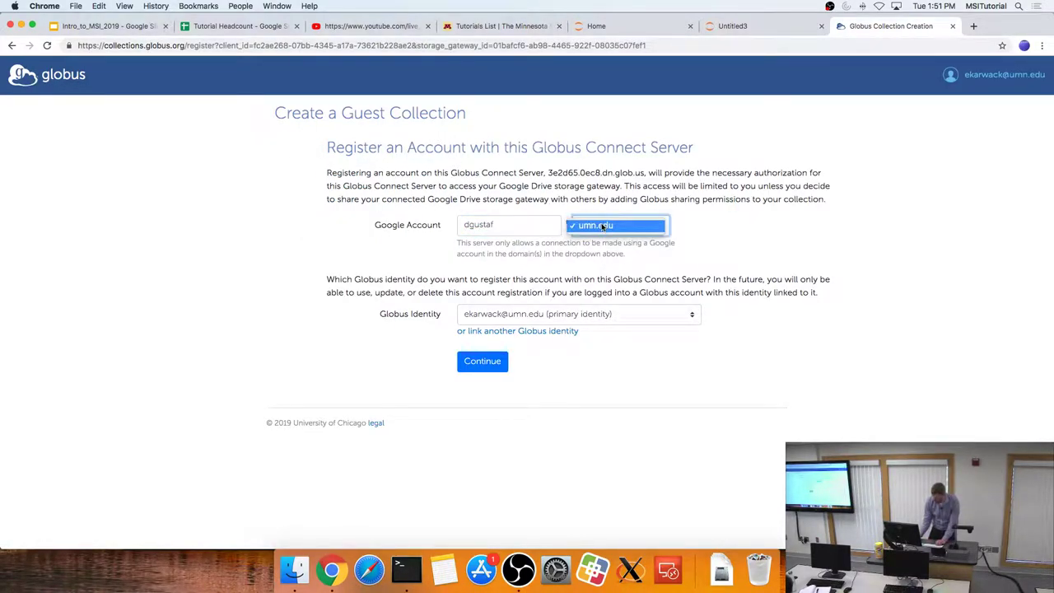
left_click(605, 239)
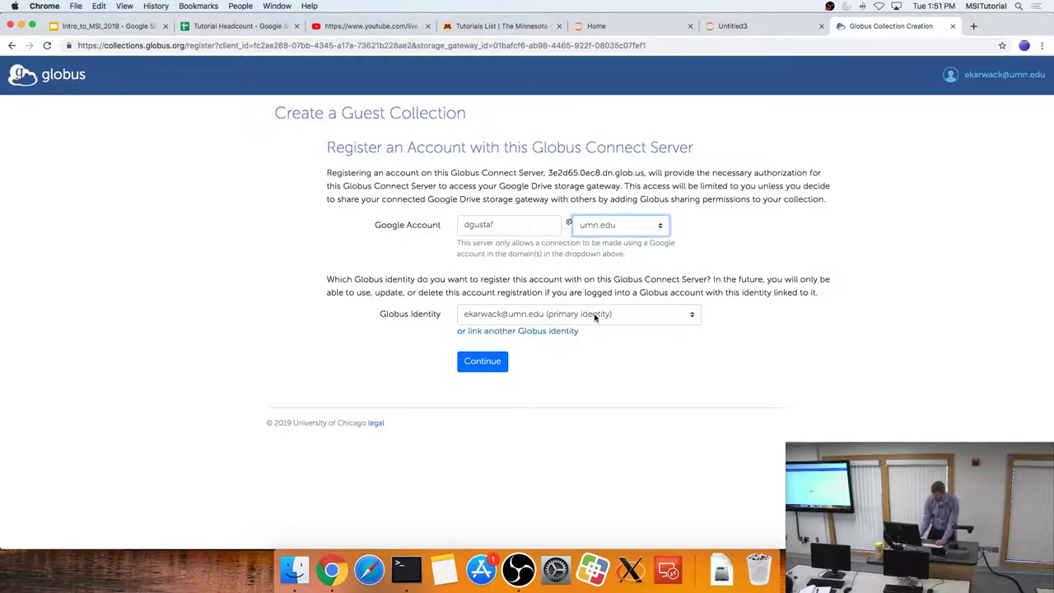
left_click(596, 315)
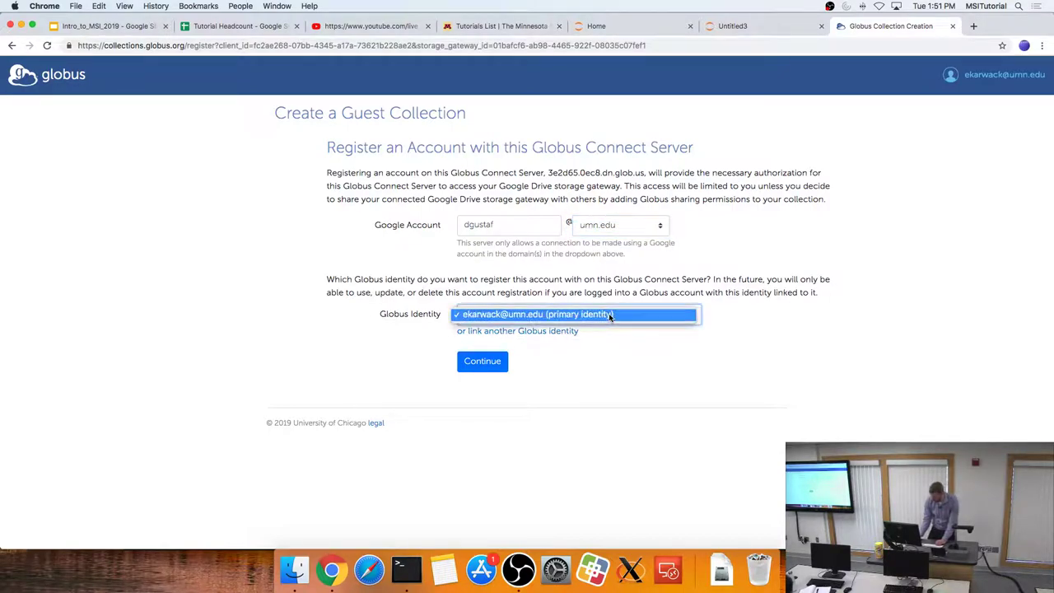
left_click(546, 341)
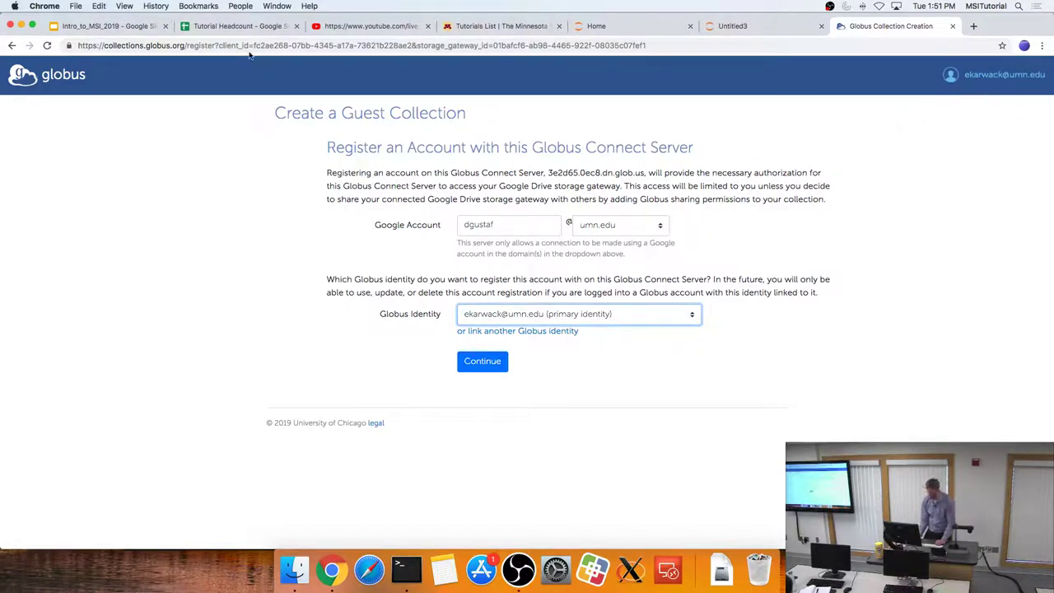
left_click(515, 218)
- Return to the File Manager and list the recent collections umnmsi#home and umnmsi#tier2
left_click(988, 74)
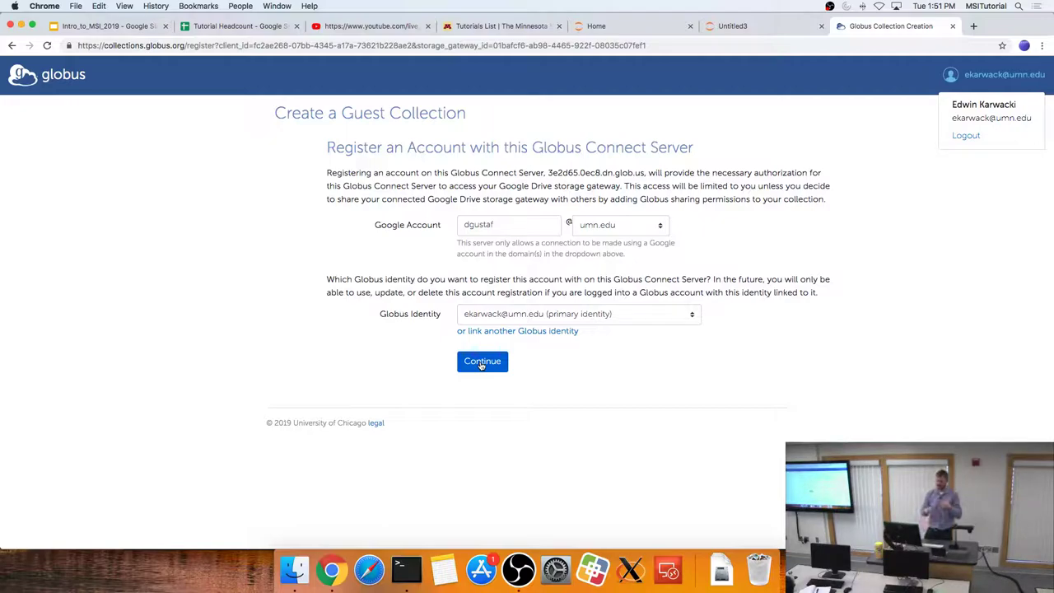
left_click(10, 46)
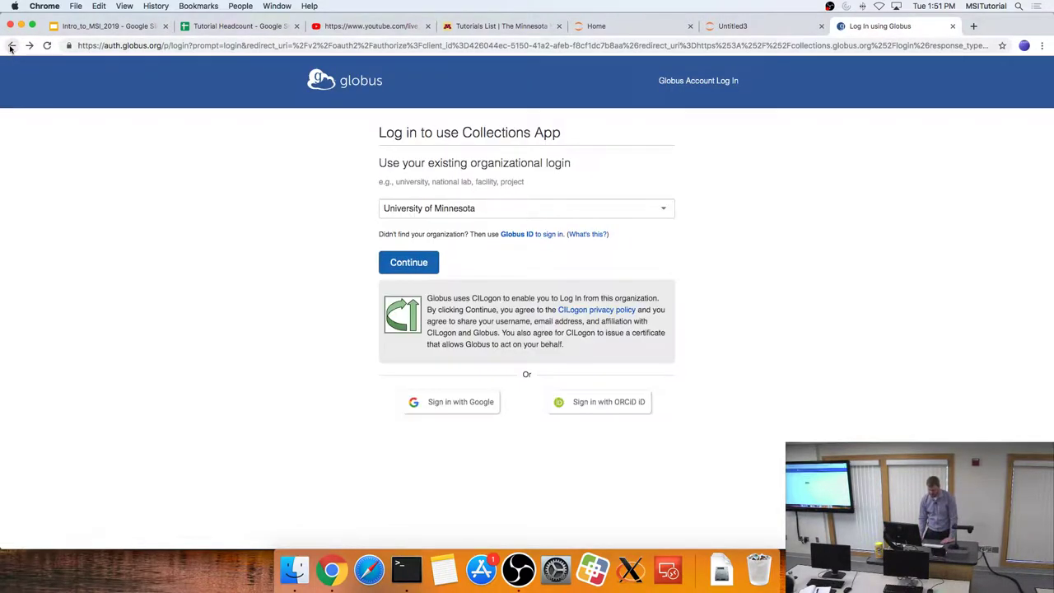
left_click(10, 46)
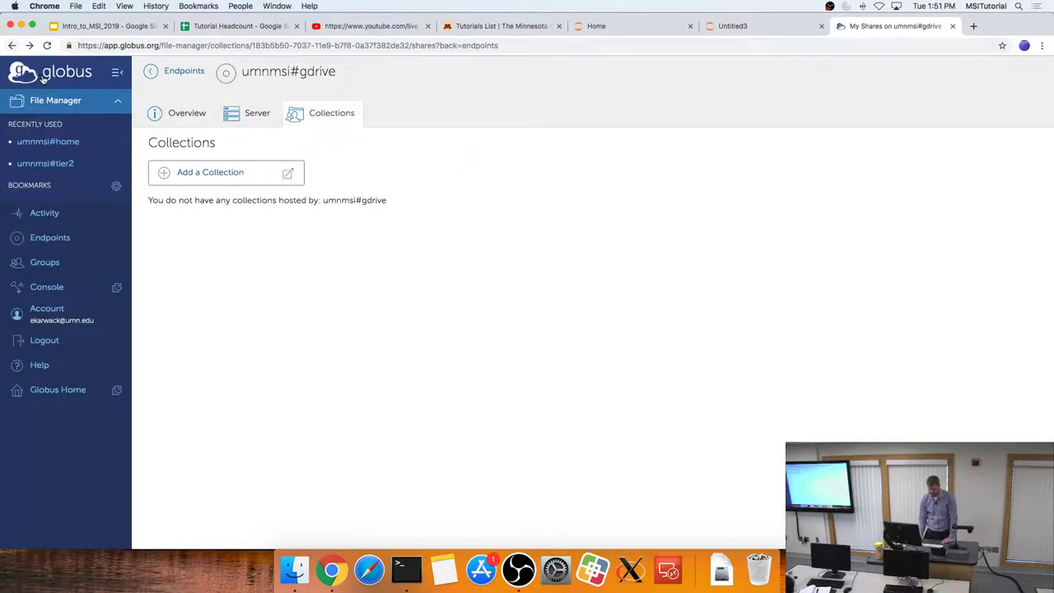
left_click(55, 100)
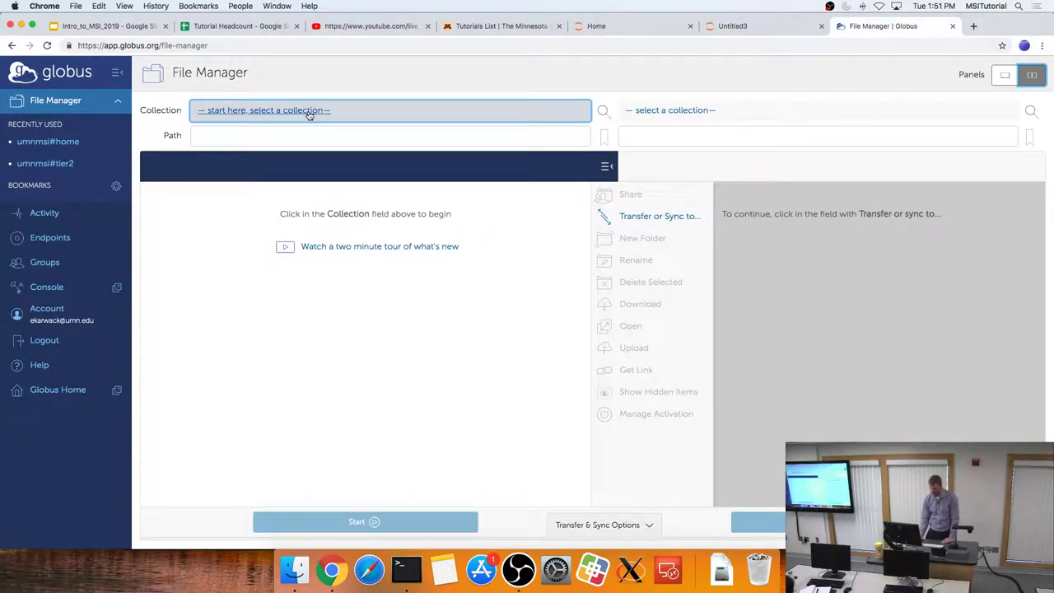
left_click(310, 112)
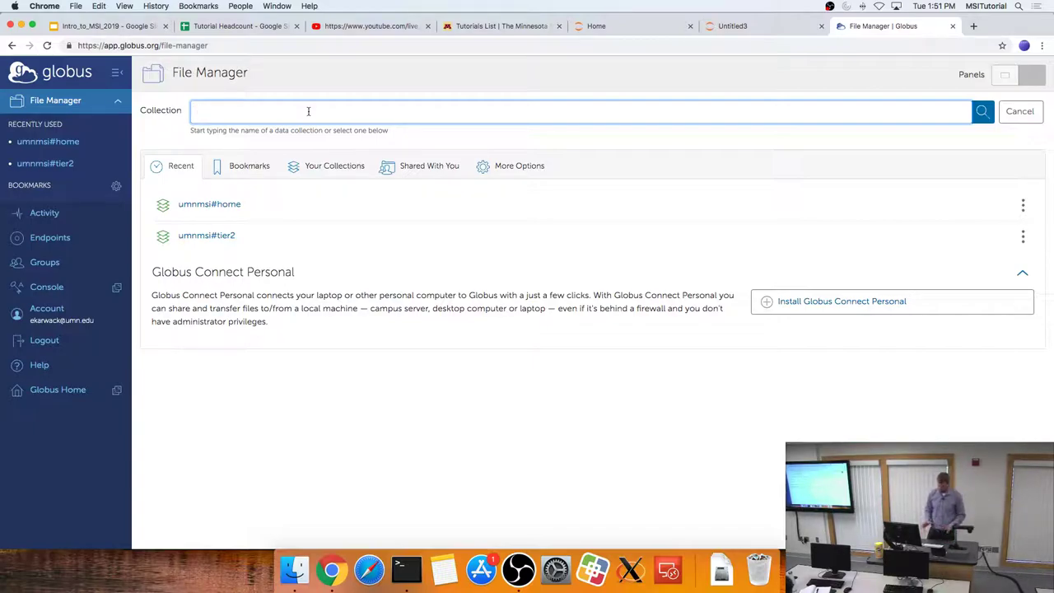
left_click(346, 90)
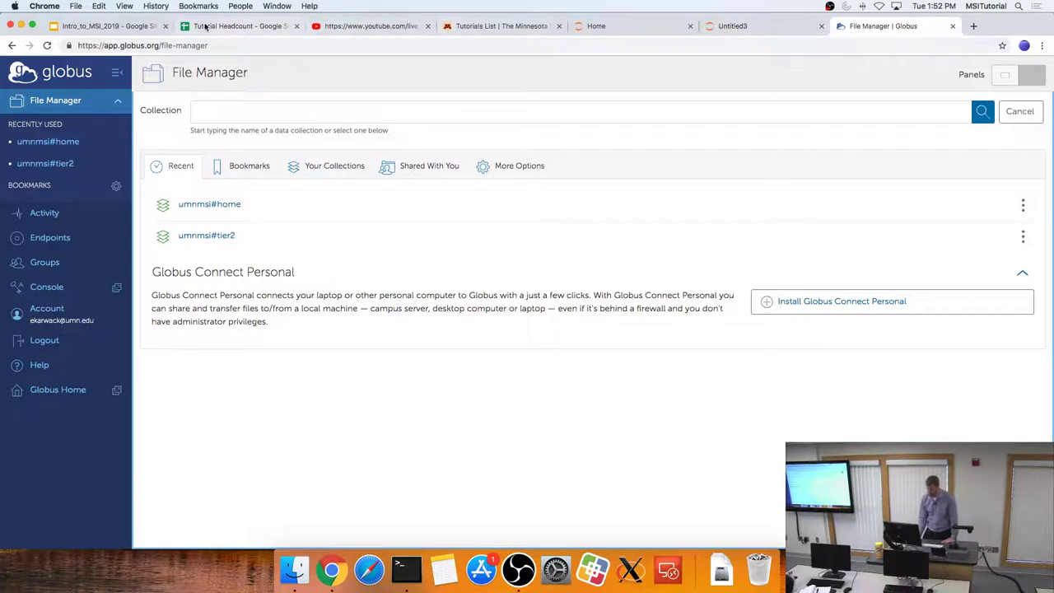
- Present Intro_to_MSI_2019 from slide 25 to slide 27, 'Break for Storage Demo', then exit
left_click(123, 29)
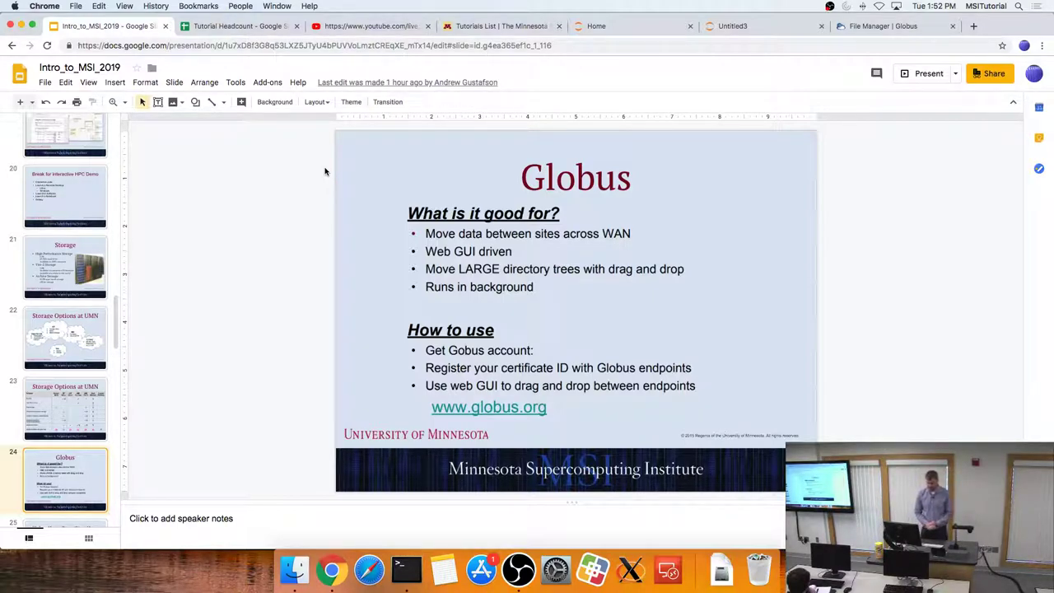
scroll(74, 304, "down", 5)
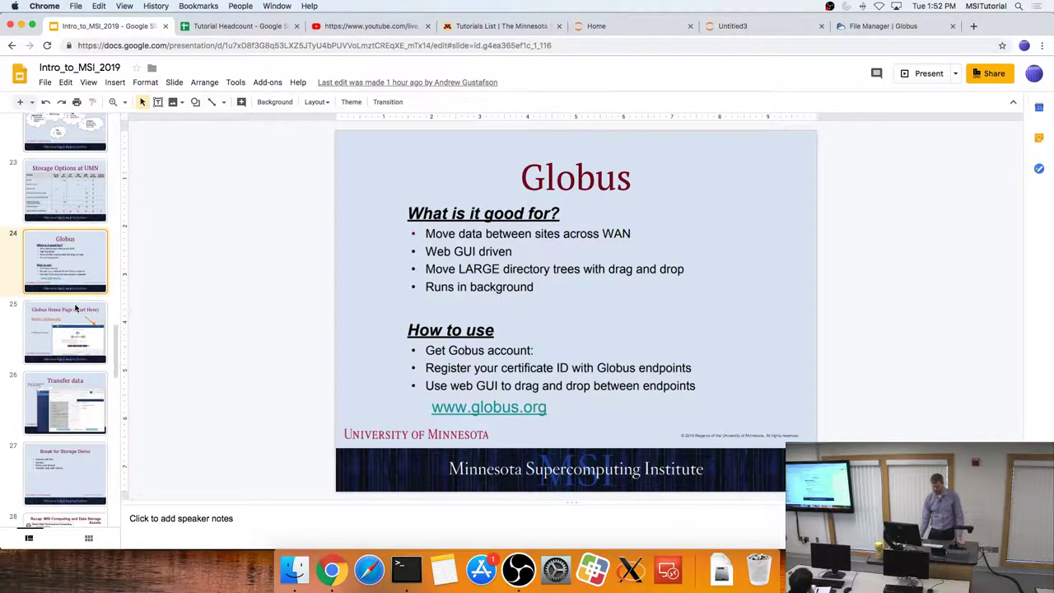
scroll(76, 307, "down", 1)
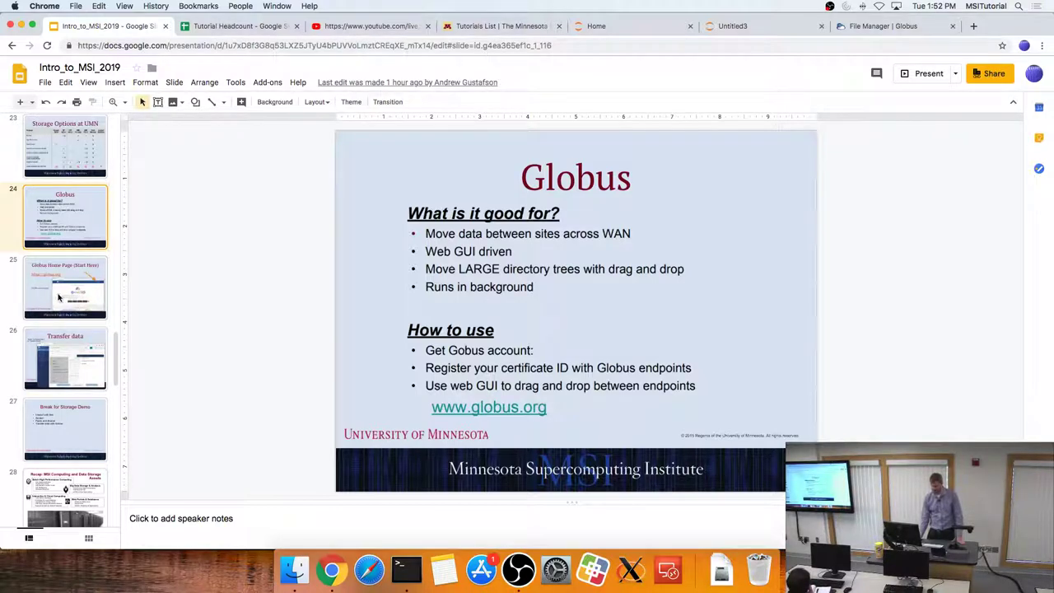
left_click(55, 298)
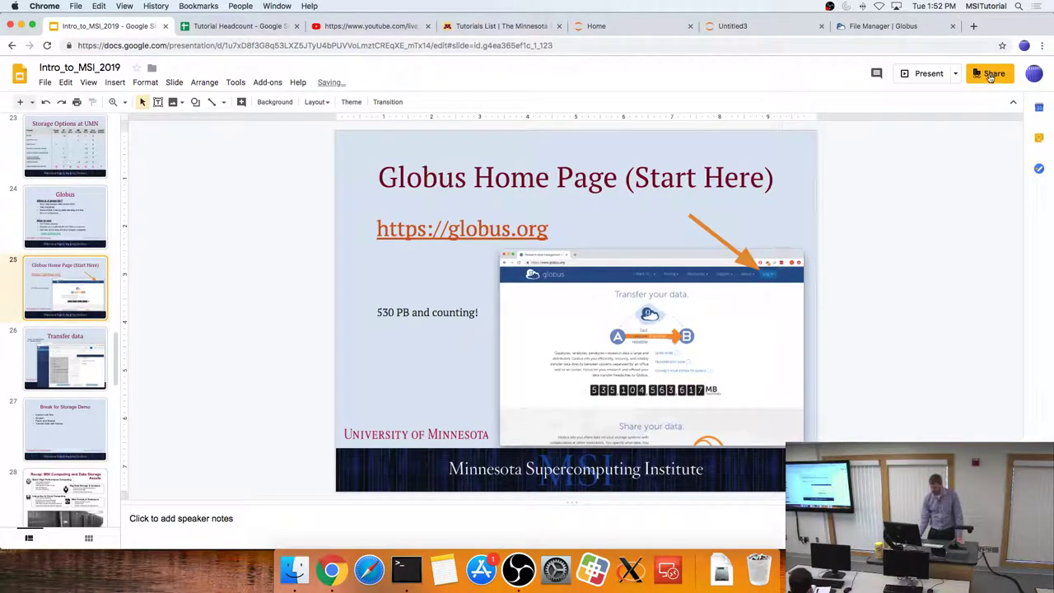
left_click(912, 77)
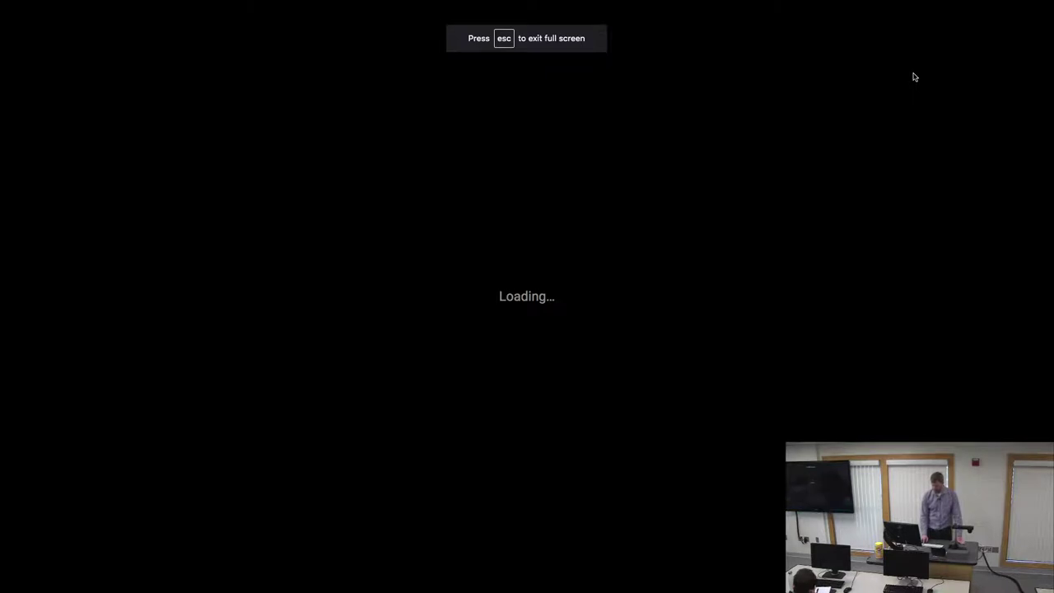
key("Right")
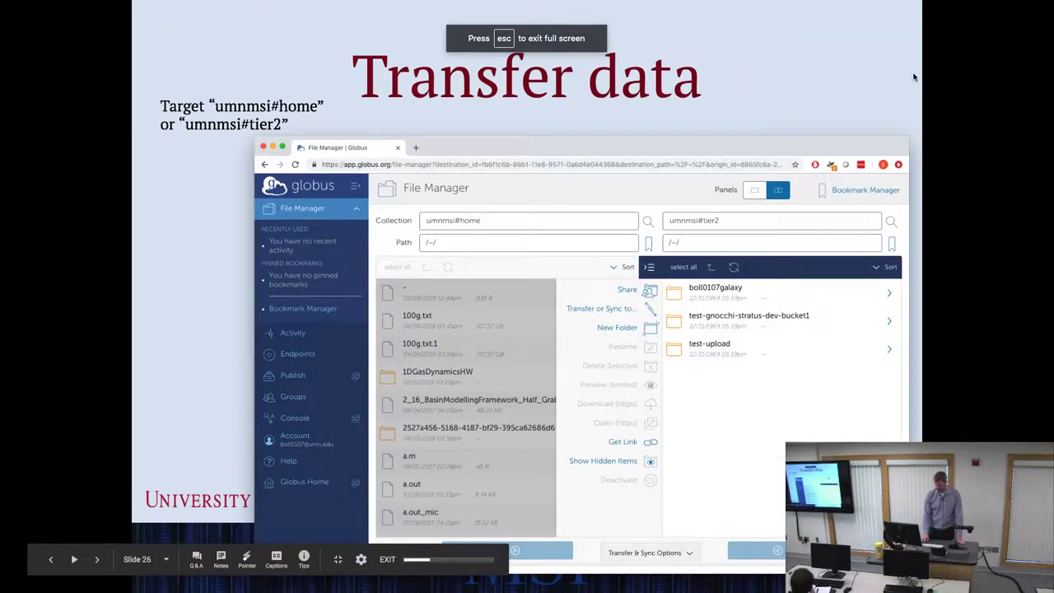
key("Right")
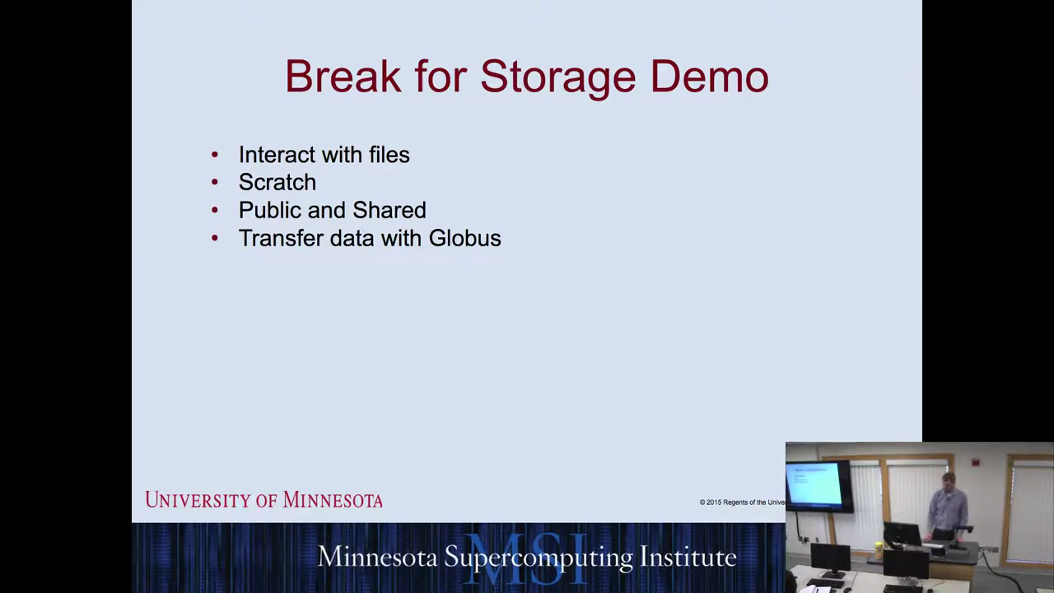
key("Escape")
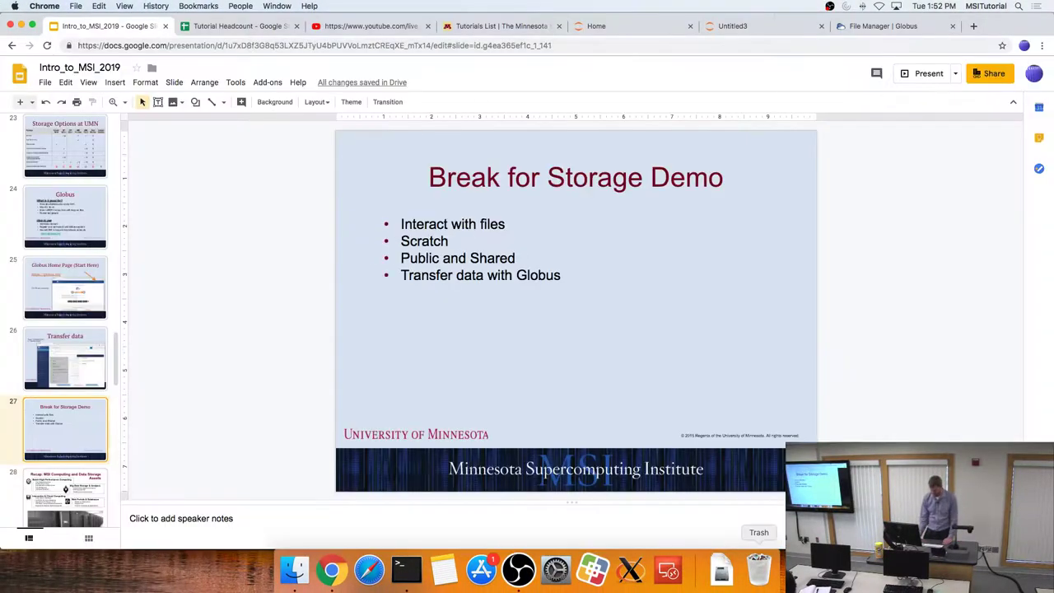
- Clear the terminal, cd home, and run groupquota showing 3.60 TB of 6.00 TB used
left_click(425, 584)
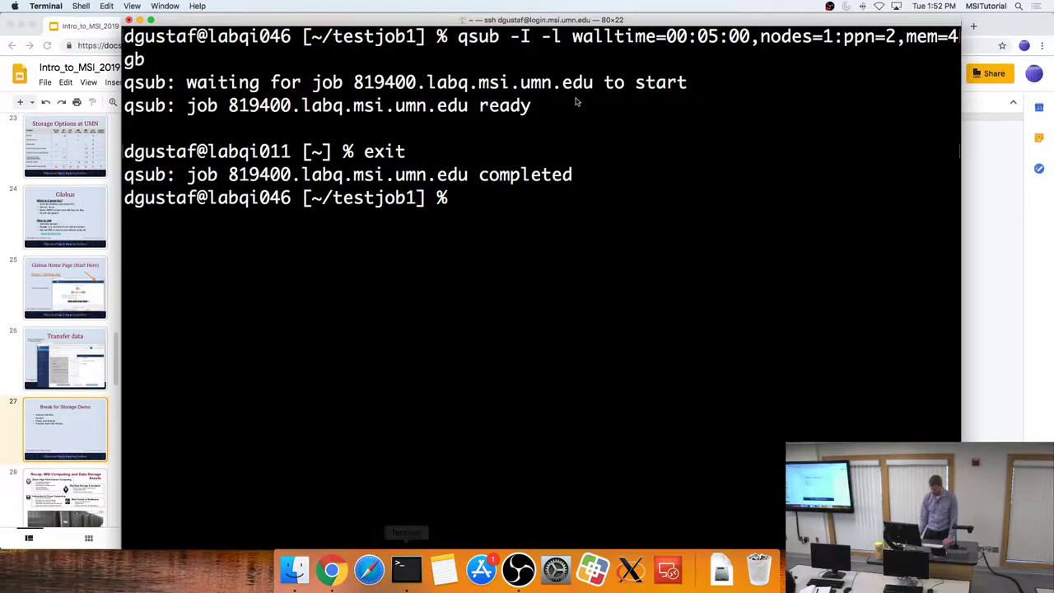
type("clear")
key("Return")
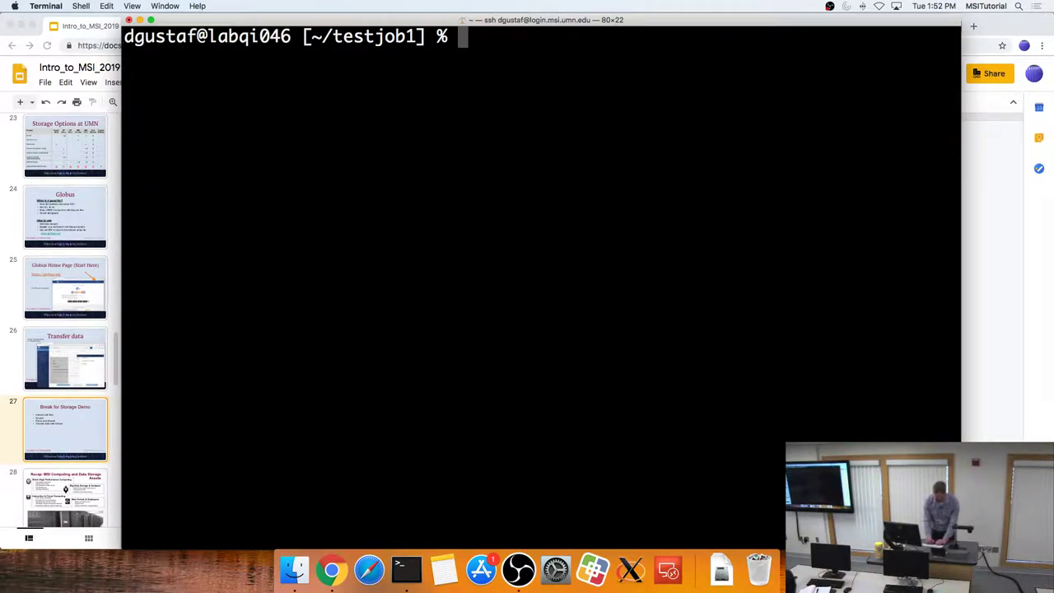
type("cd")
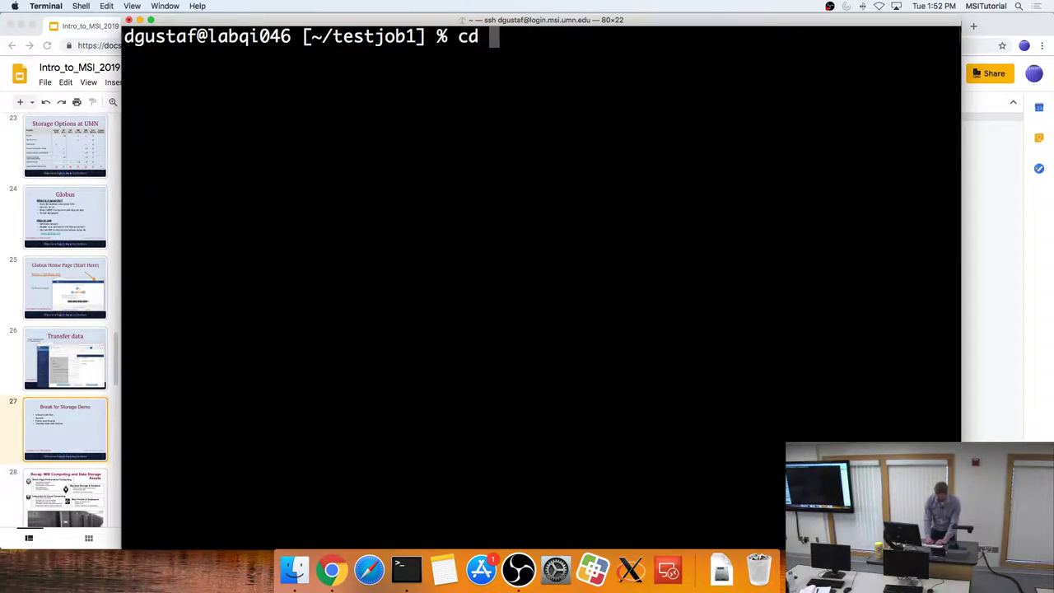
key("Return")
type("clear")
key("Return")
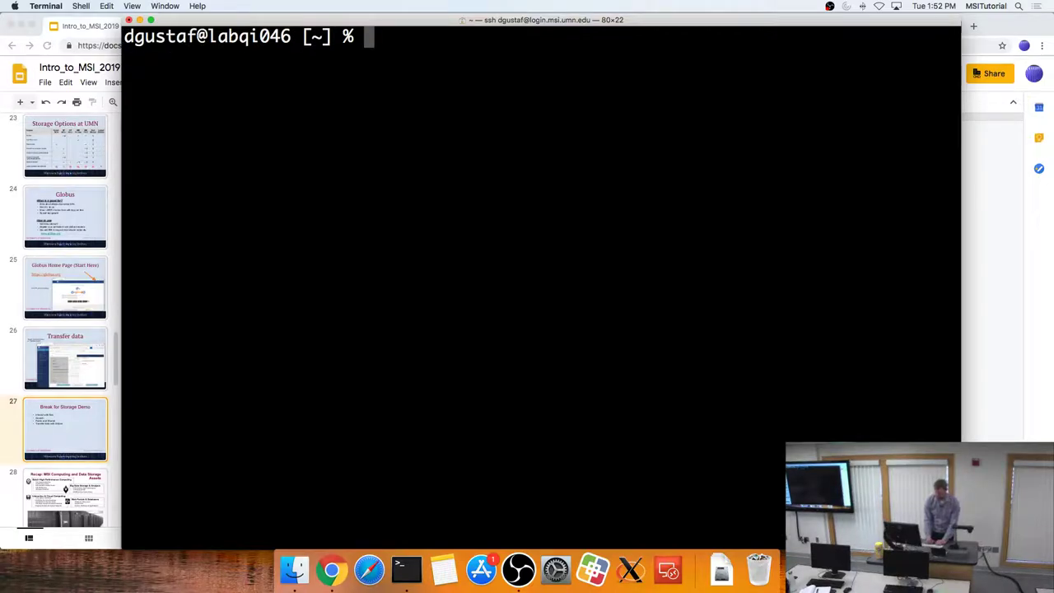
type("groupquota")
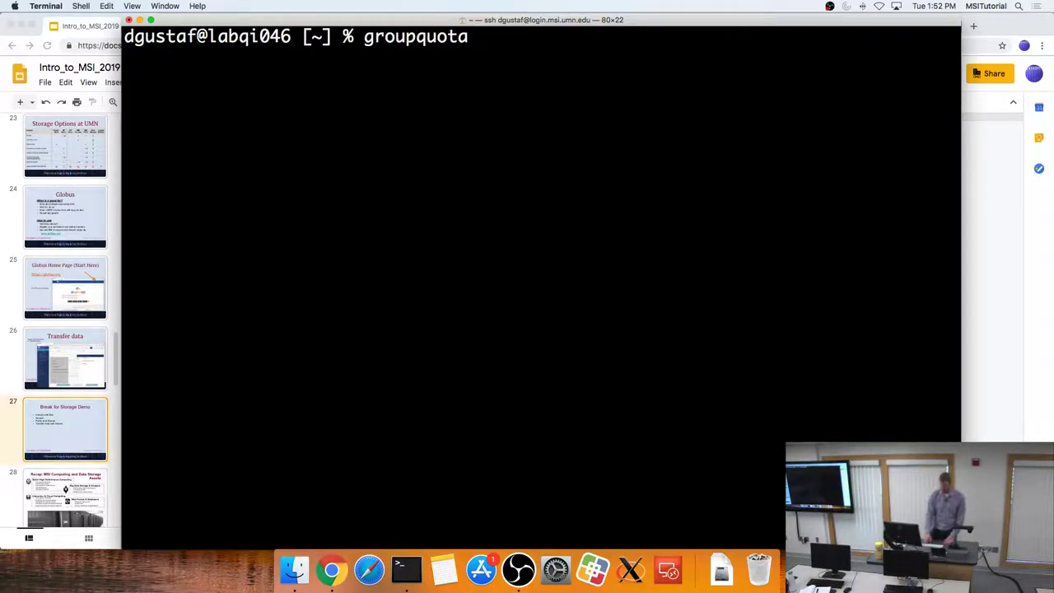
key("Return")
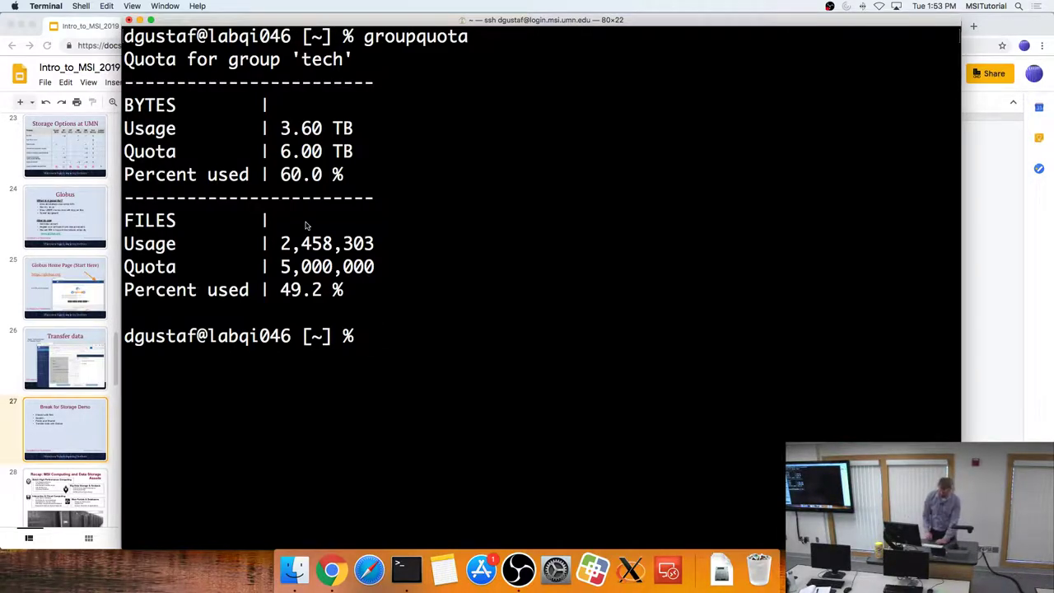
- Change into /scratch.global, list its user and pipeline folders, and clear the screen
type("clear")
key("Return")
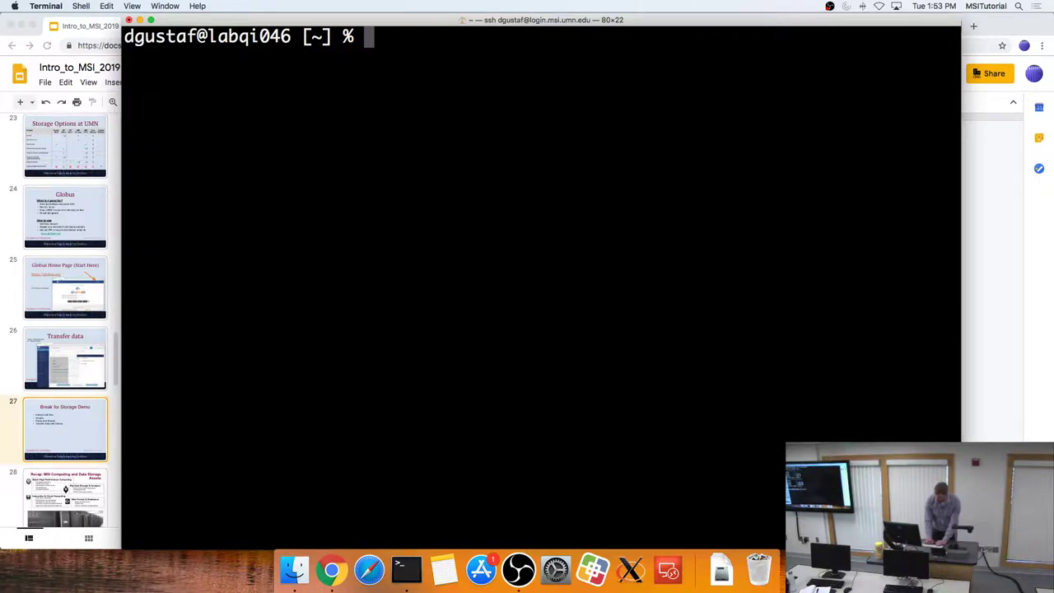
type("cd")
key("BackSpace")
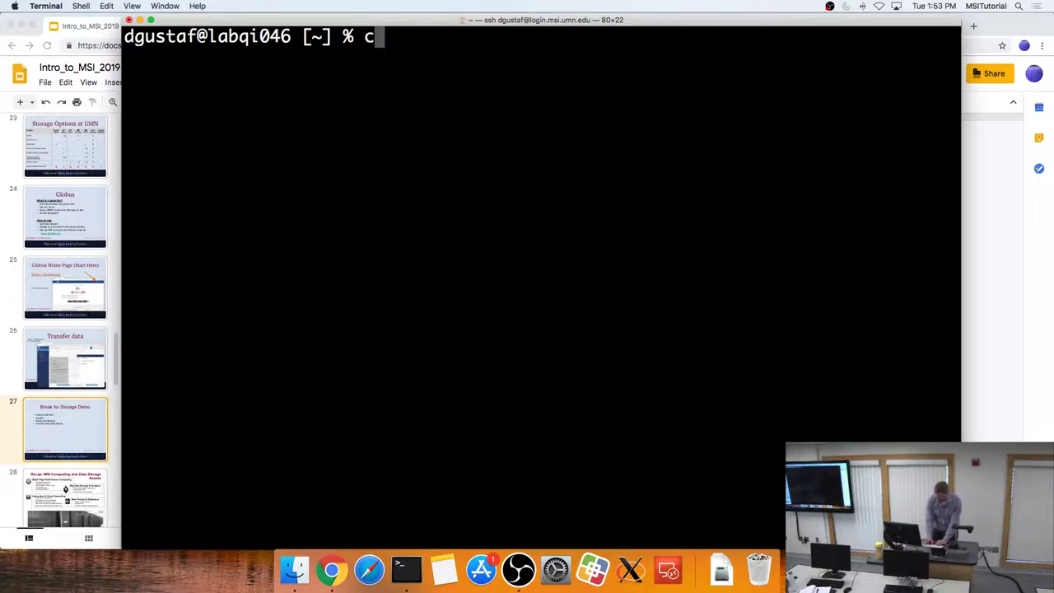
type("d /")
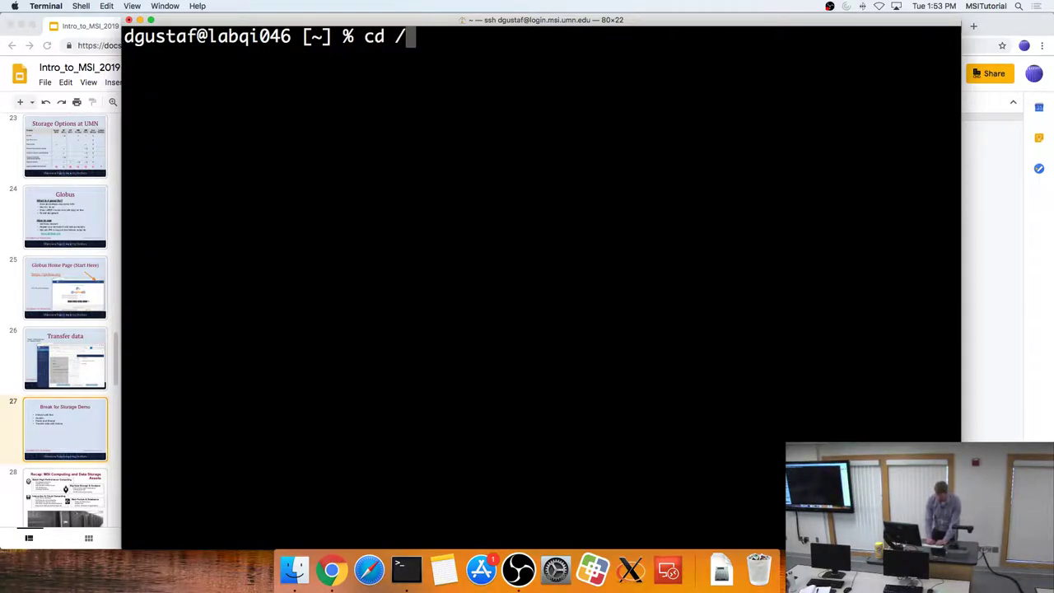
type("scrat")
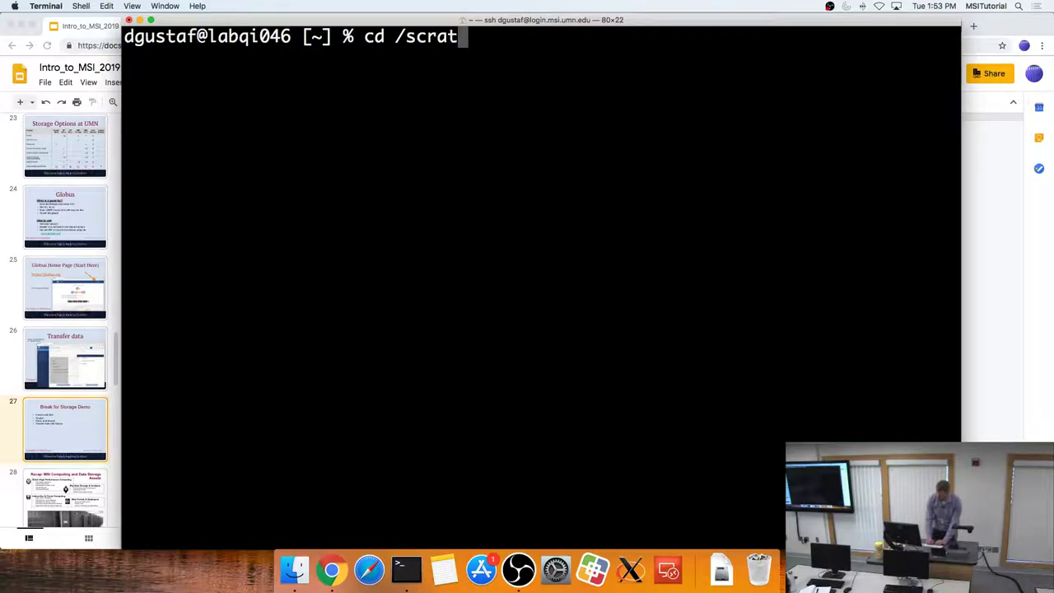
type("ch.global")
key("Return")
type("ls")
key("Return")
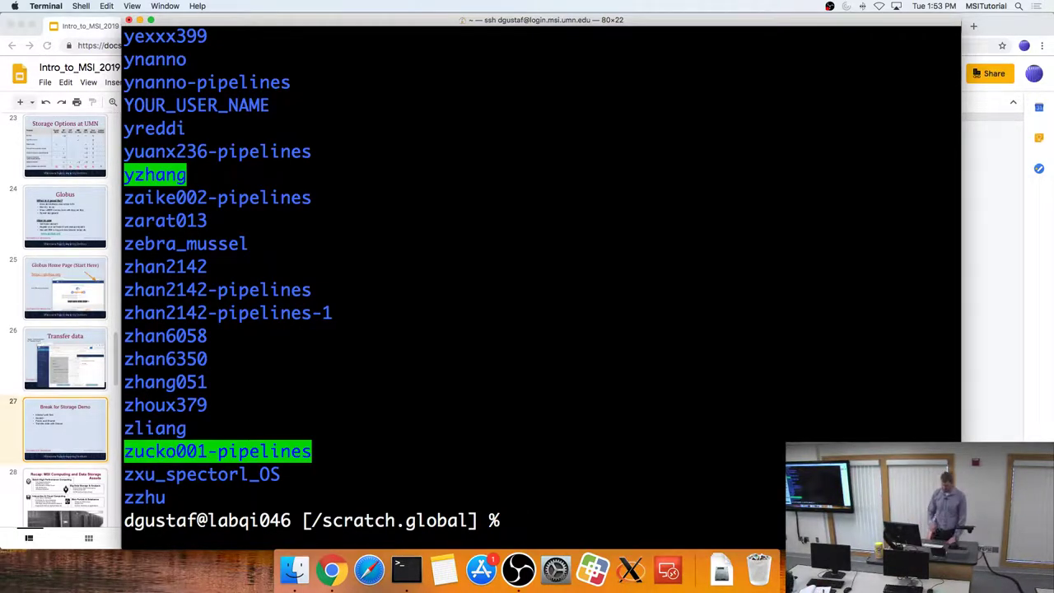
type("clear")
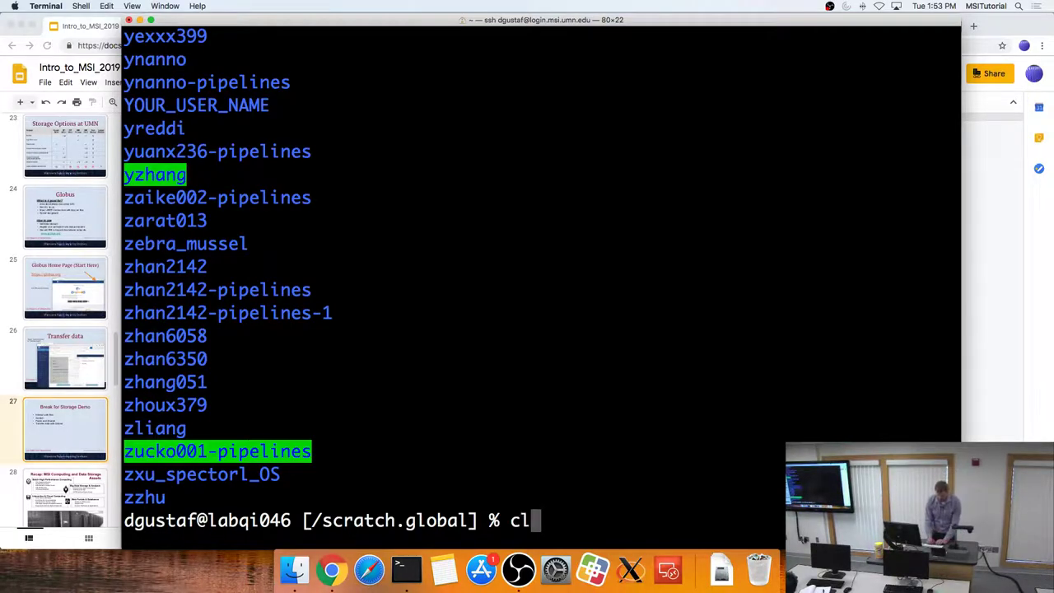
key("Return")
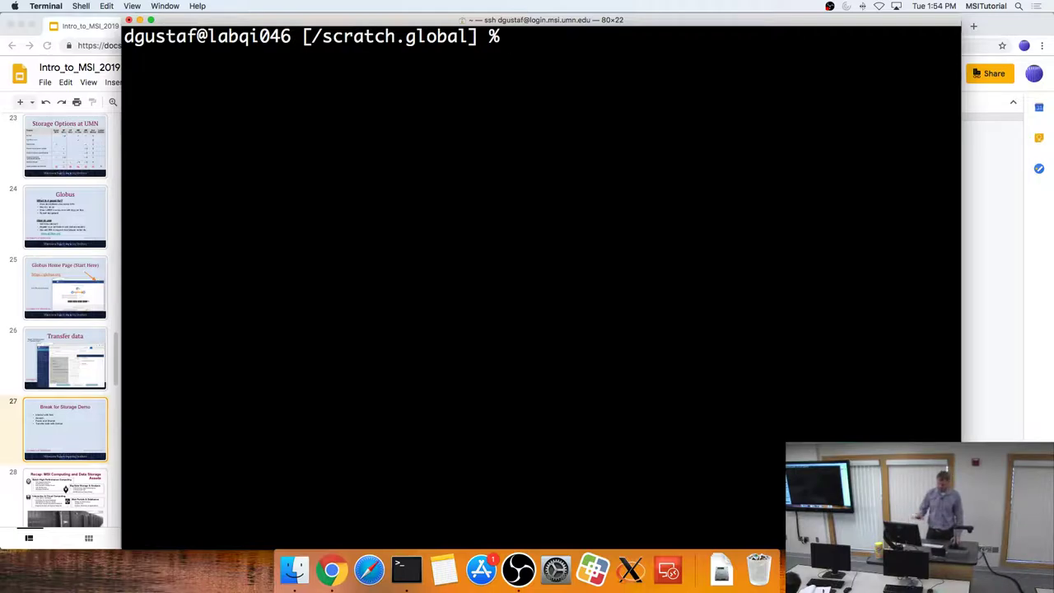
- Change into /scratch.local, list its qsub files, qiime2 logs and Rtmp folders, and clear the screen
type("ce")
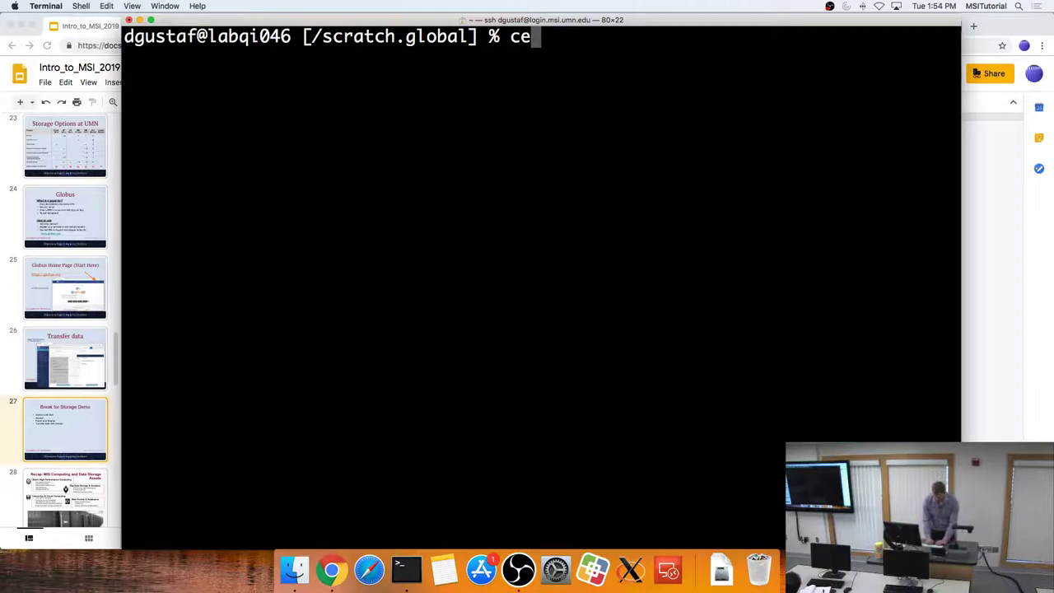
key("BackSpace")
type("d /scr")
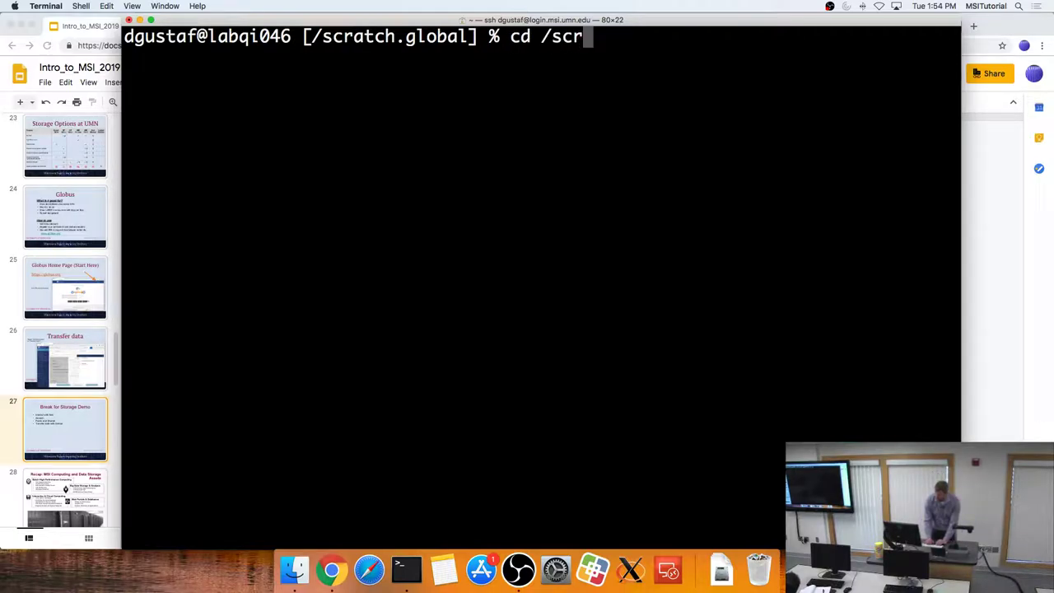
type("atch.local")
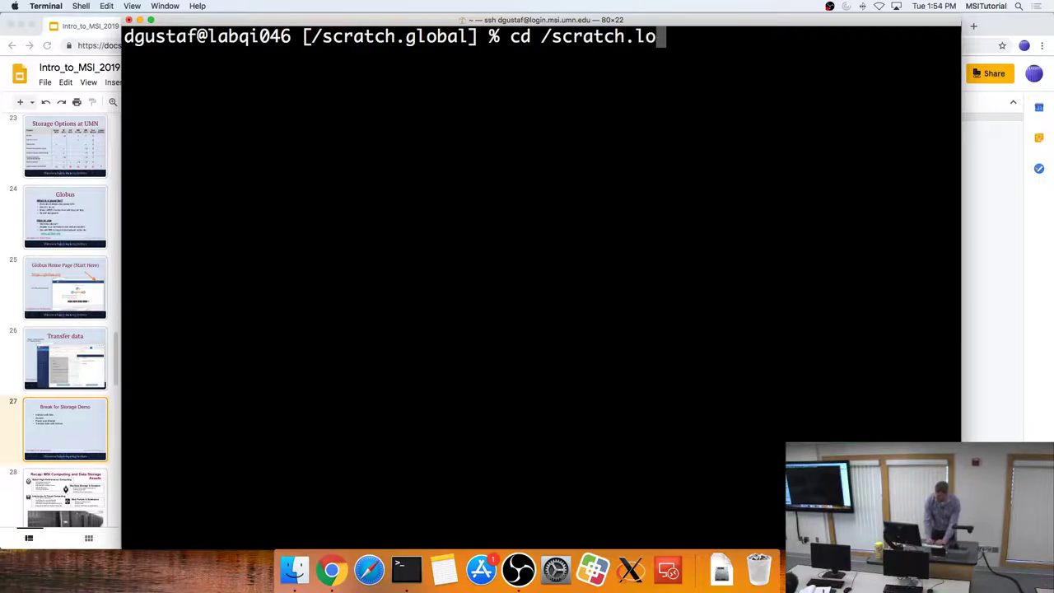
key("Return")
type("ls")
key("Return")
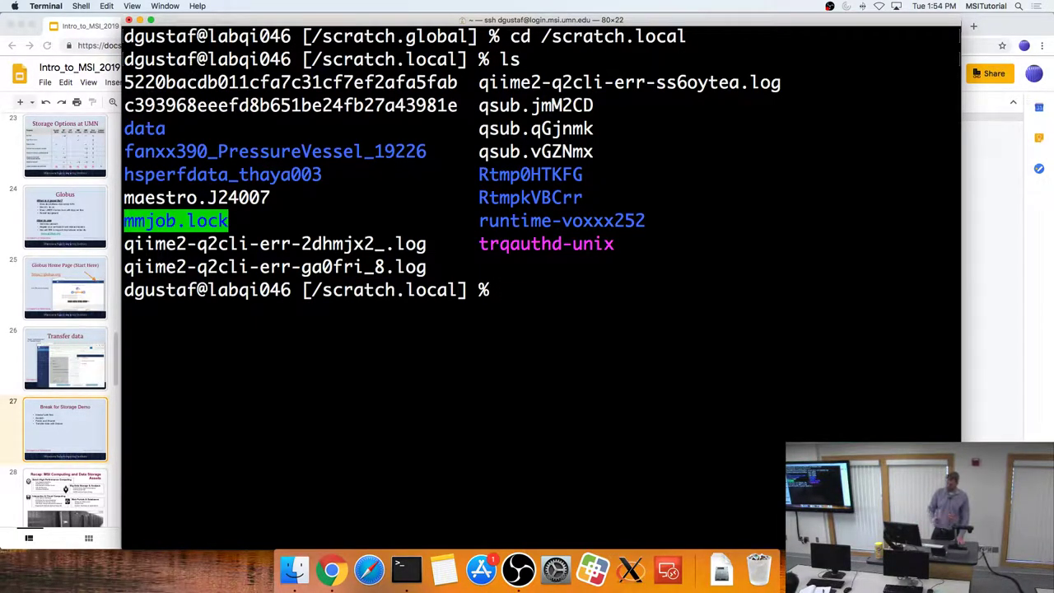
type("clear")
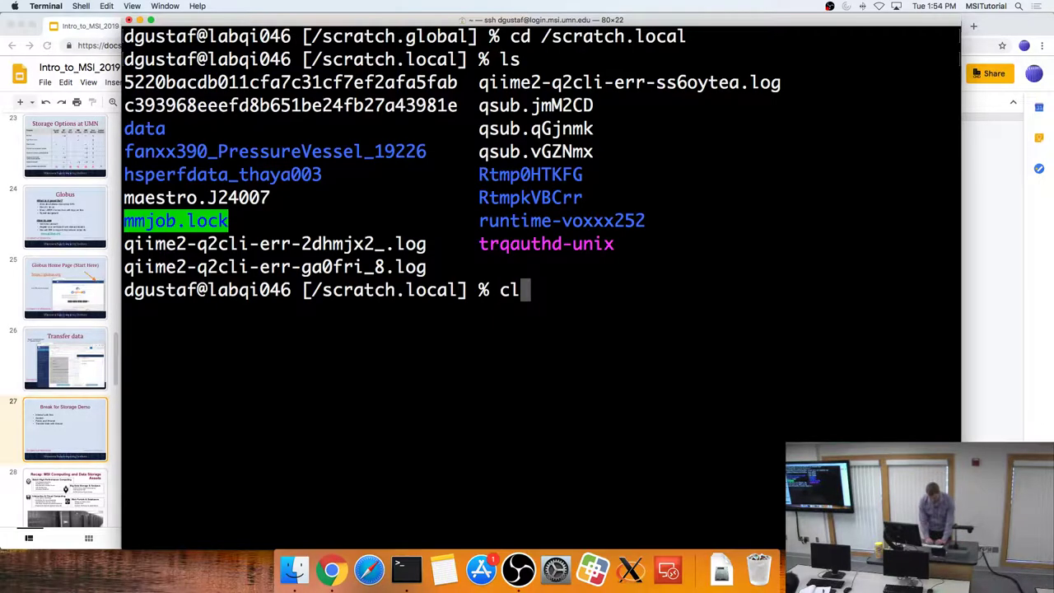
key("Return")
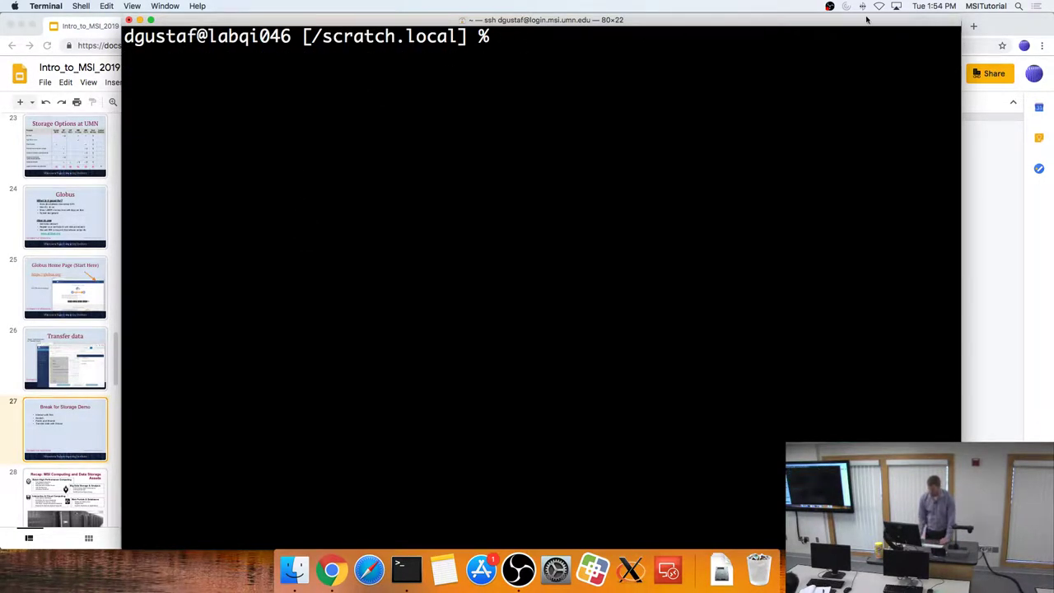
- Check the slide deck briefly, then come back to the terminal window
left_click(1025, 27)
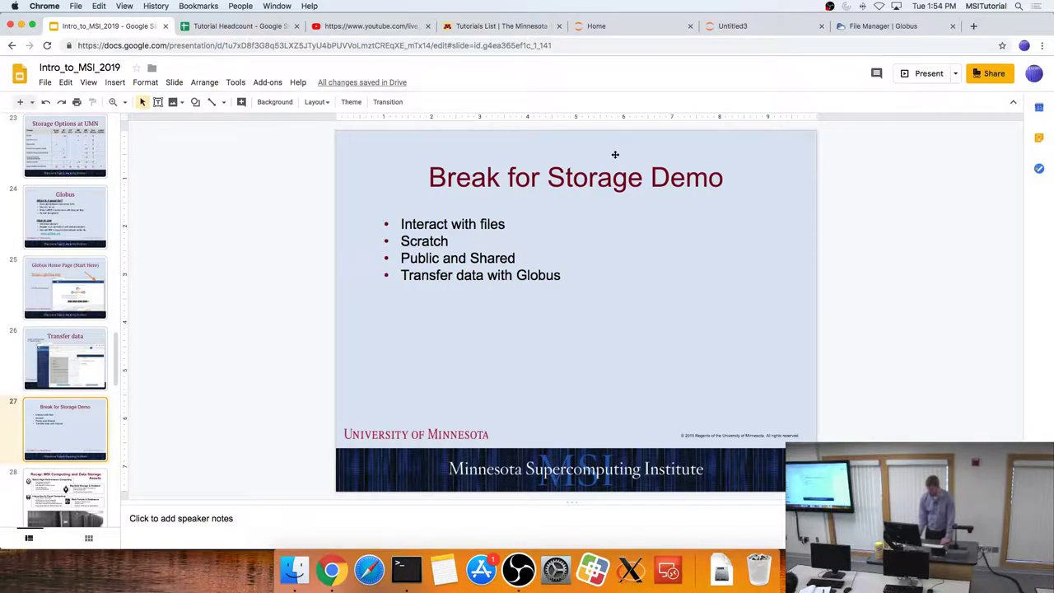
left_click(407, 570)
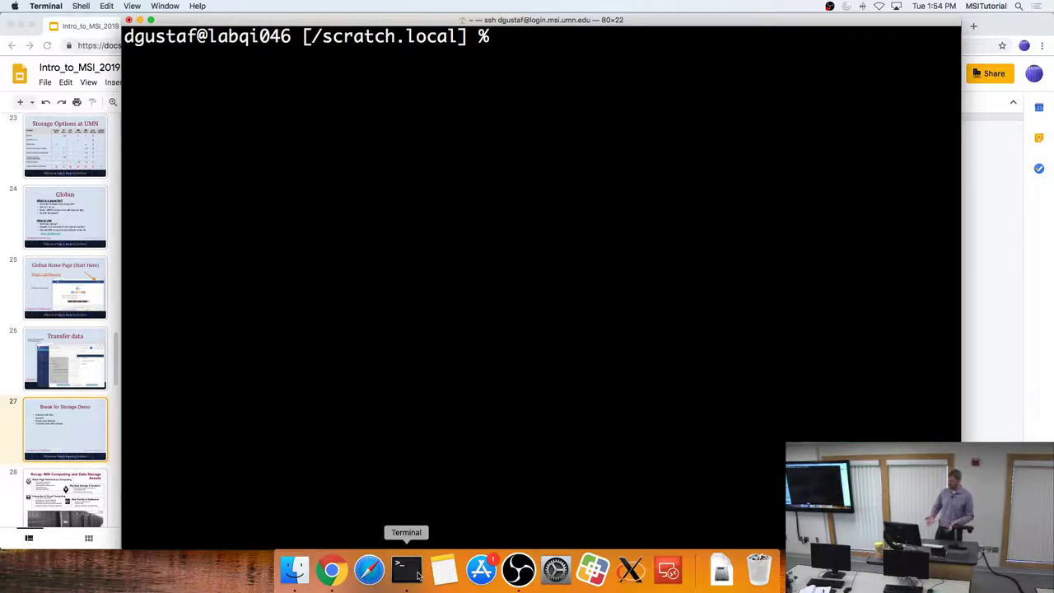
left_click(983, 115)
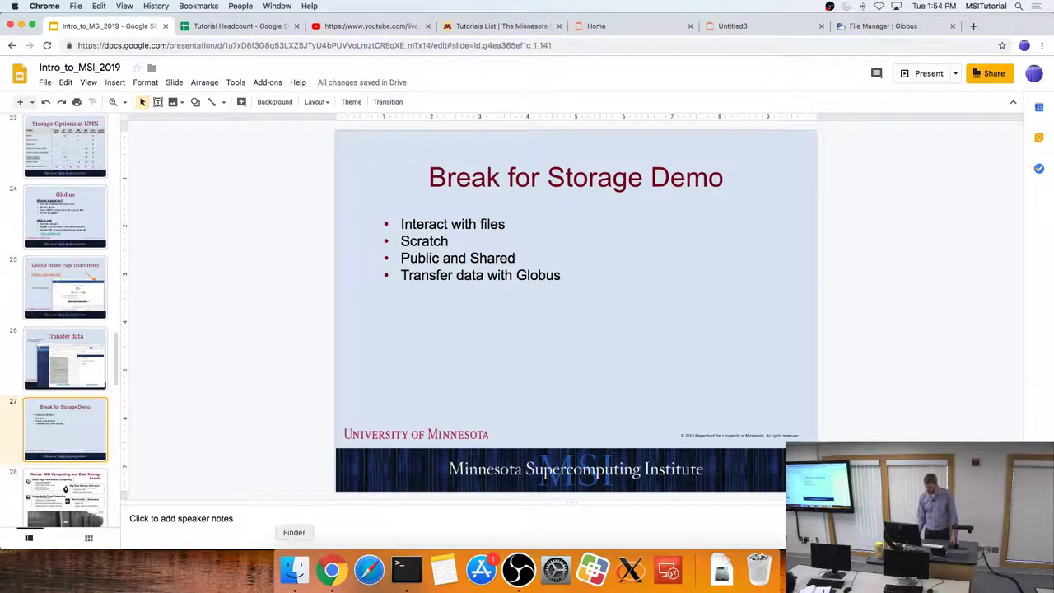
left_click(405, 568)
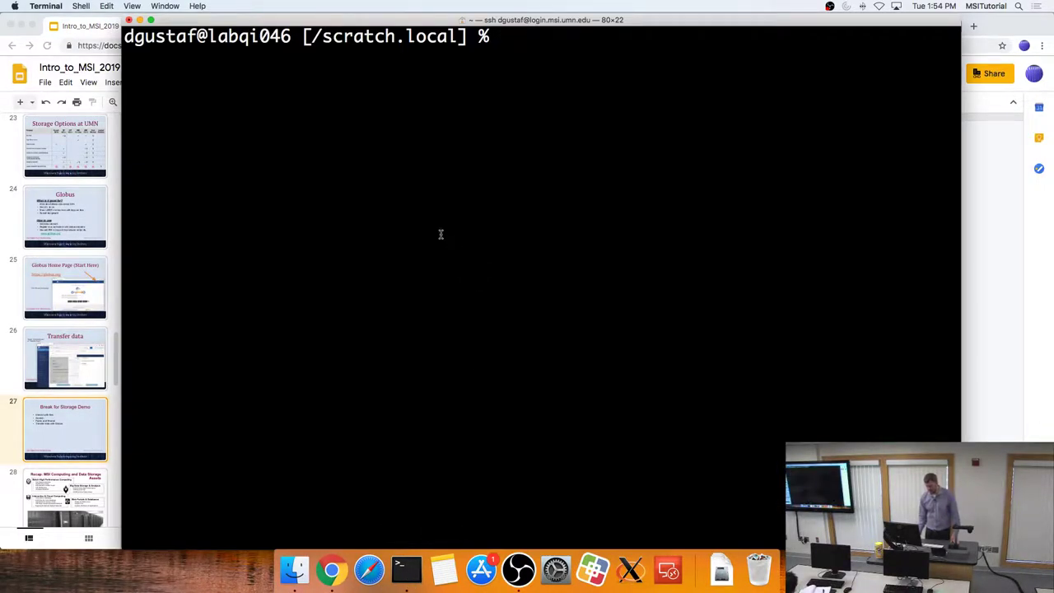
- Return to the home directory, list its contents, and clear the screen
type("c")
key("BackSpace")
type("cd")
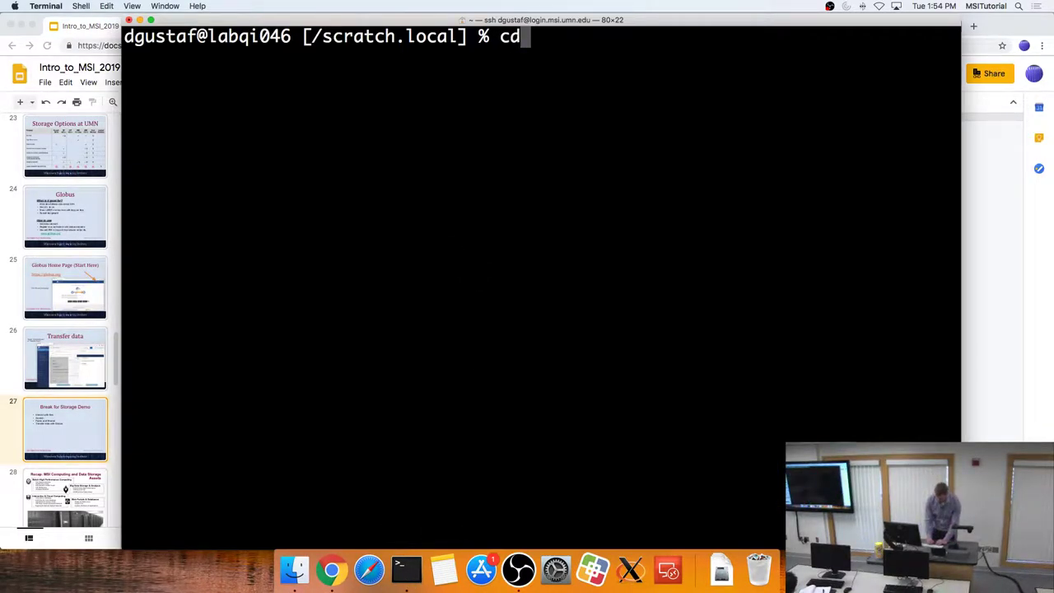
key("Return")
type("ls")
key("Return")
type("c")
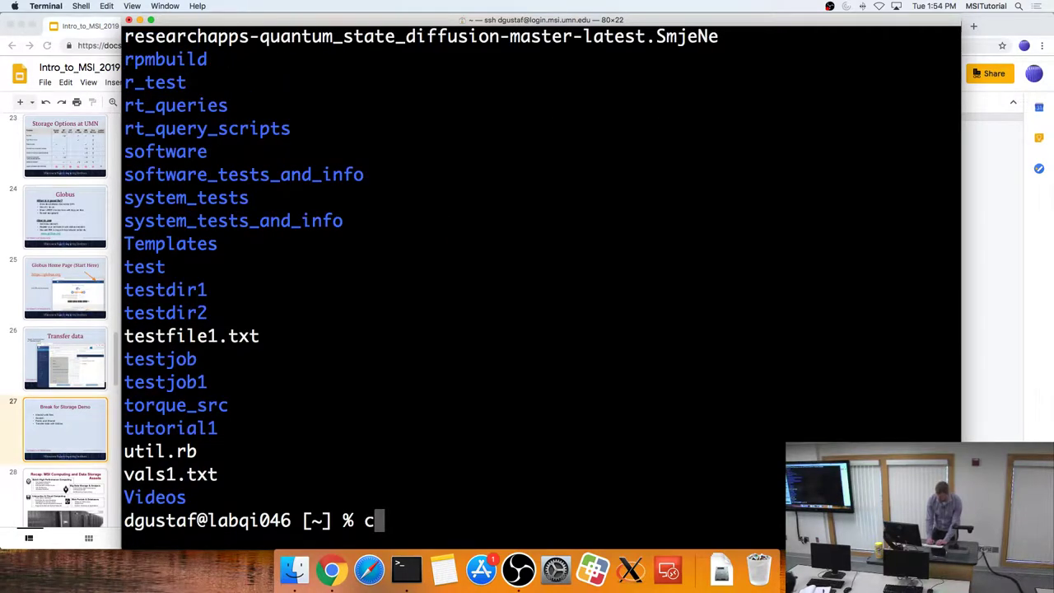
key("BackSpace")
type("clear")
key("Return")
- Move up to the /home/tech group directory and list the tech group's folders
type("cd ..")
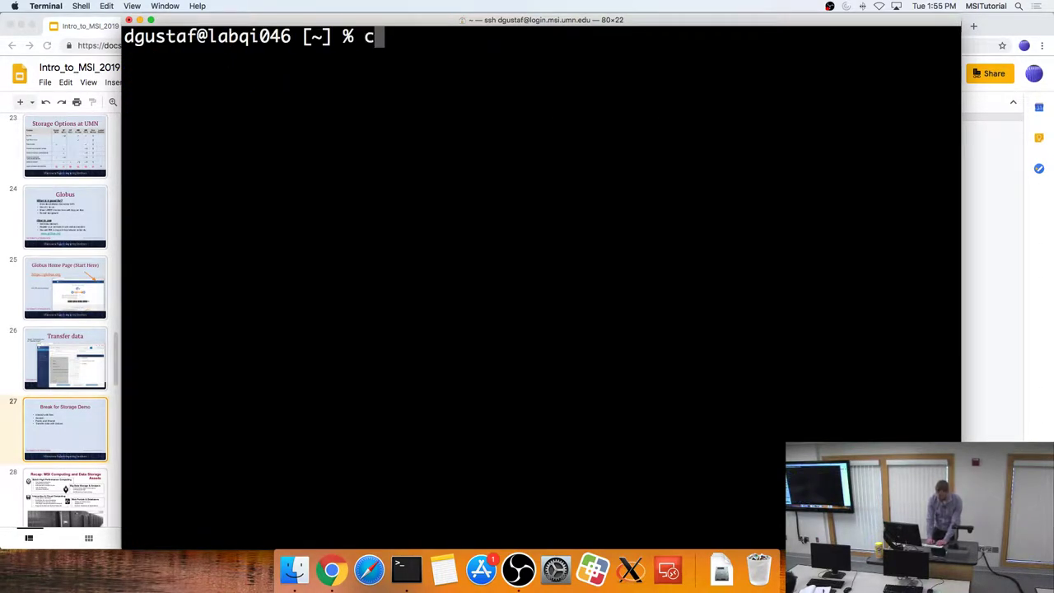
key("Return")
type("ls")
key("Return")
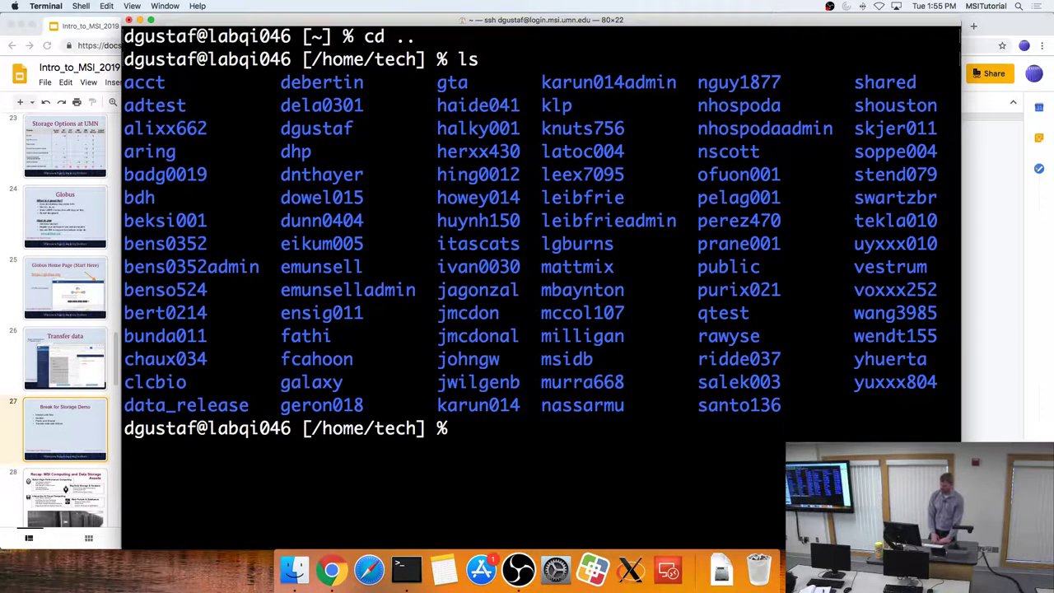
- Enter the shared folder with Tab completion and list files like test.sub and tofrom_koronis.csv
type("cd ")
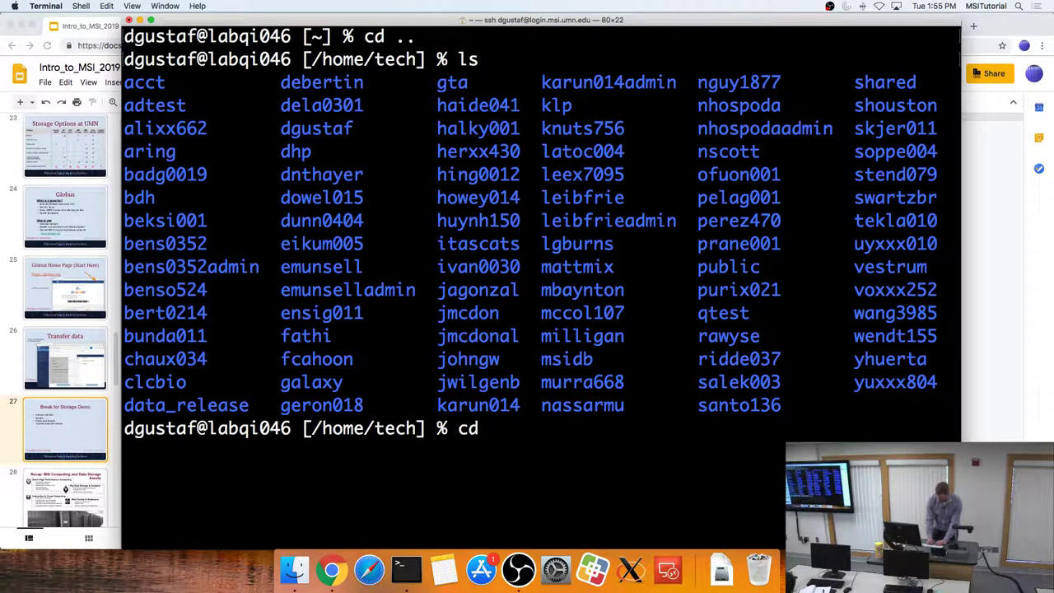
type("s")
key("BackSpace")
type("sha")
key("Tab")
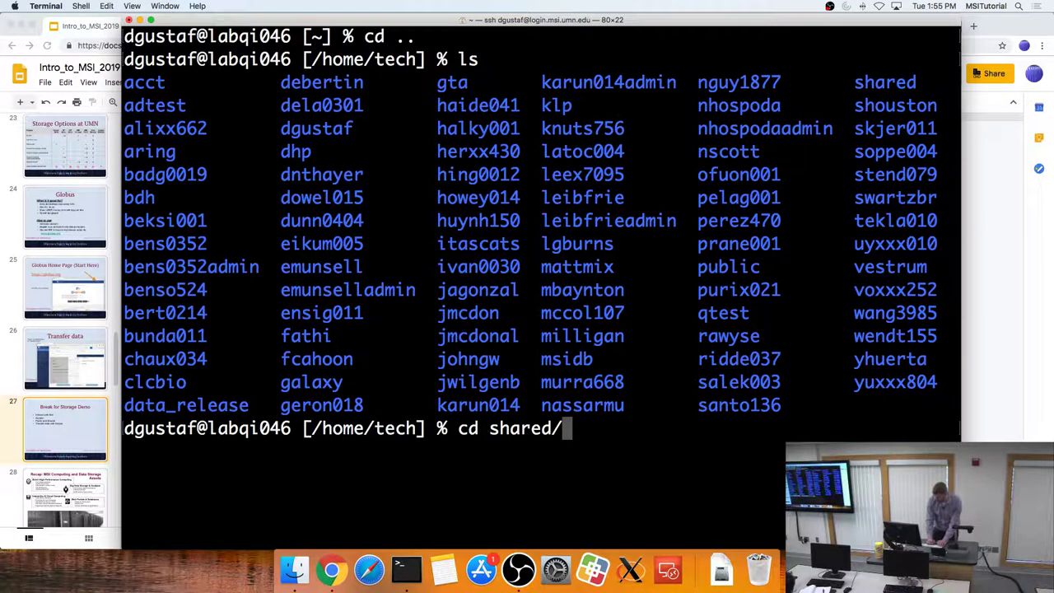
key("Return")
type("clea")
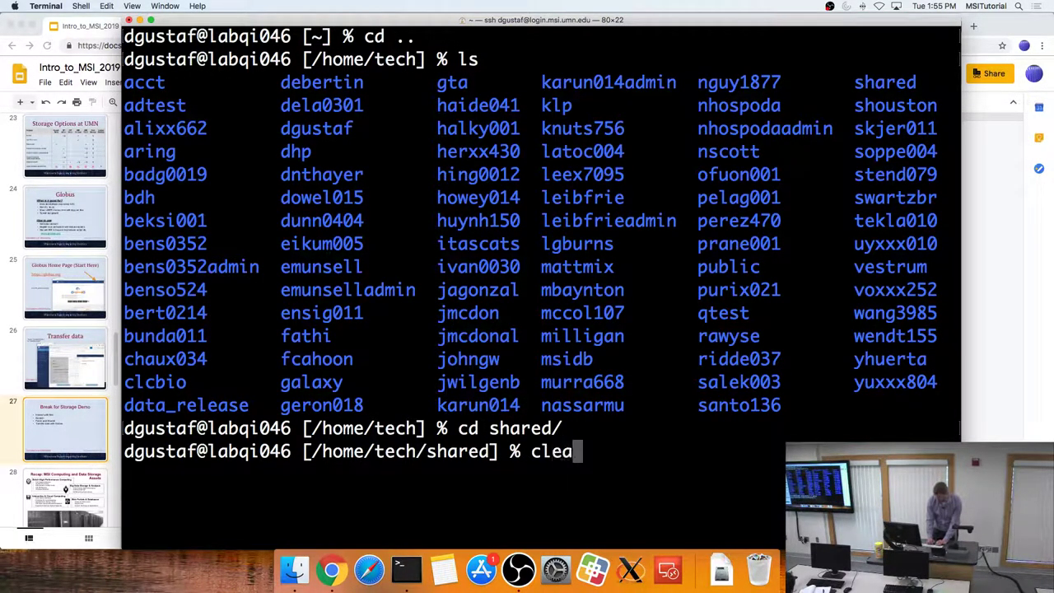
type("r")
key("Return")
type("ls")
key("Return")
type("clear")
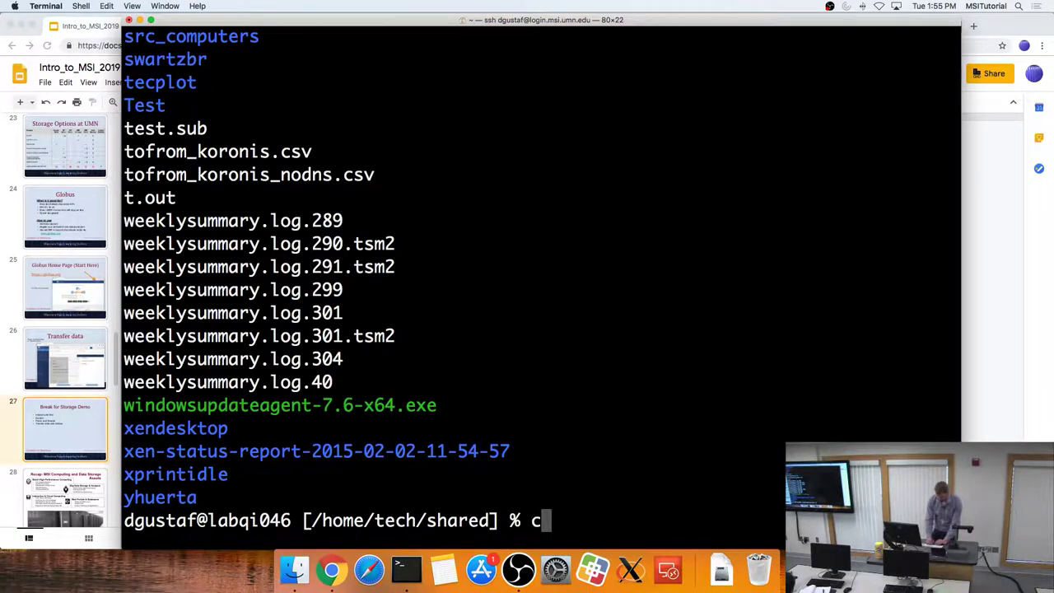
key("Return")
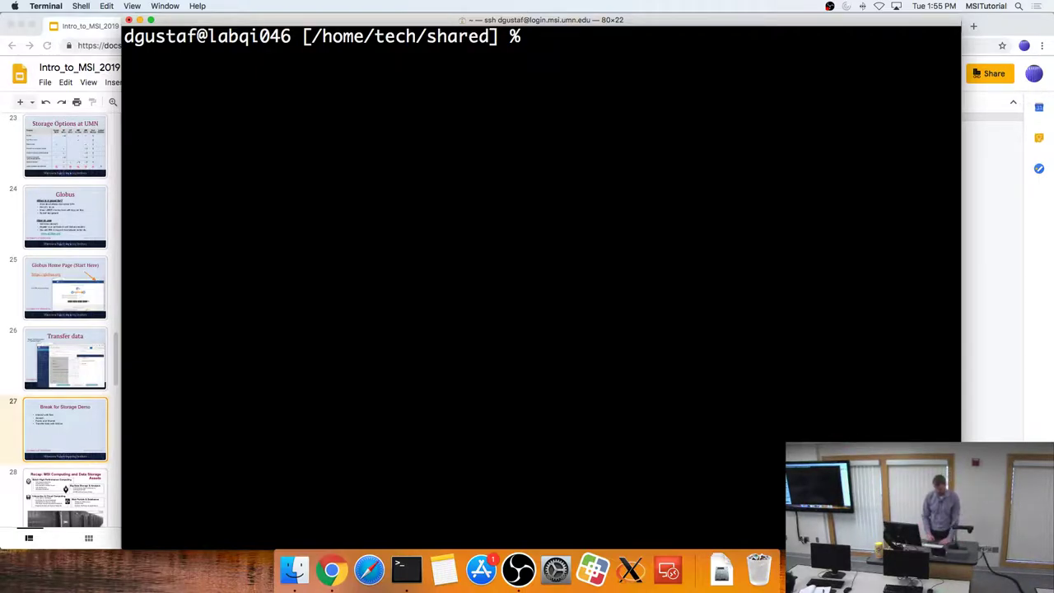
- Show the ls -l listing of /home/tech/shared, then go home and clear the screen
type("ls -l")
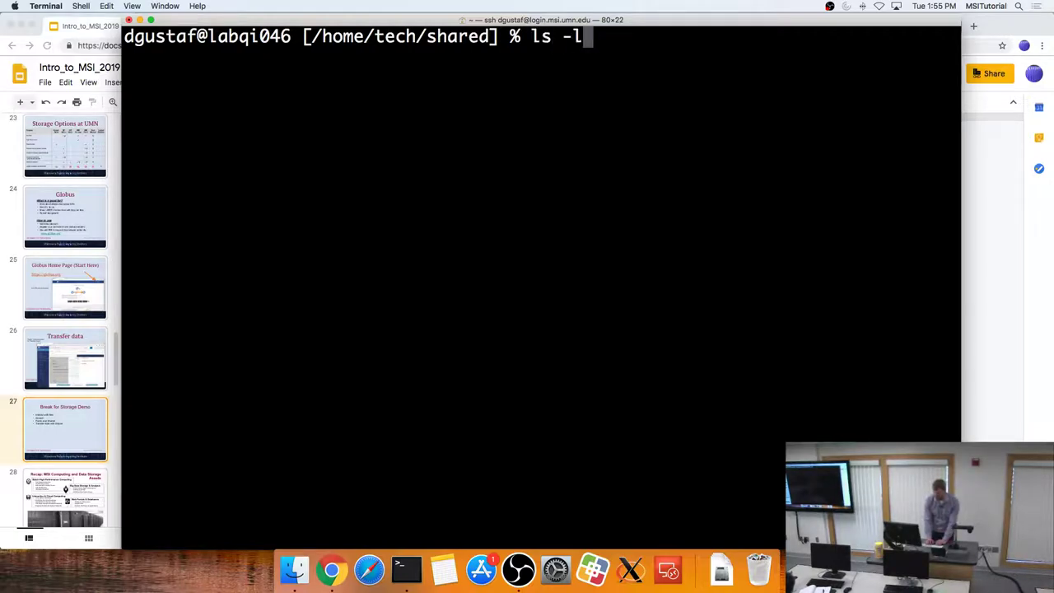
key("Return")
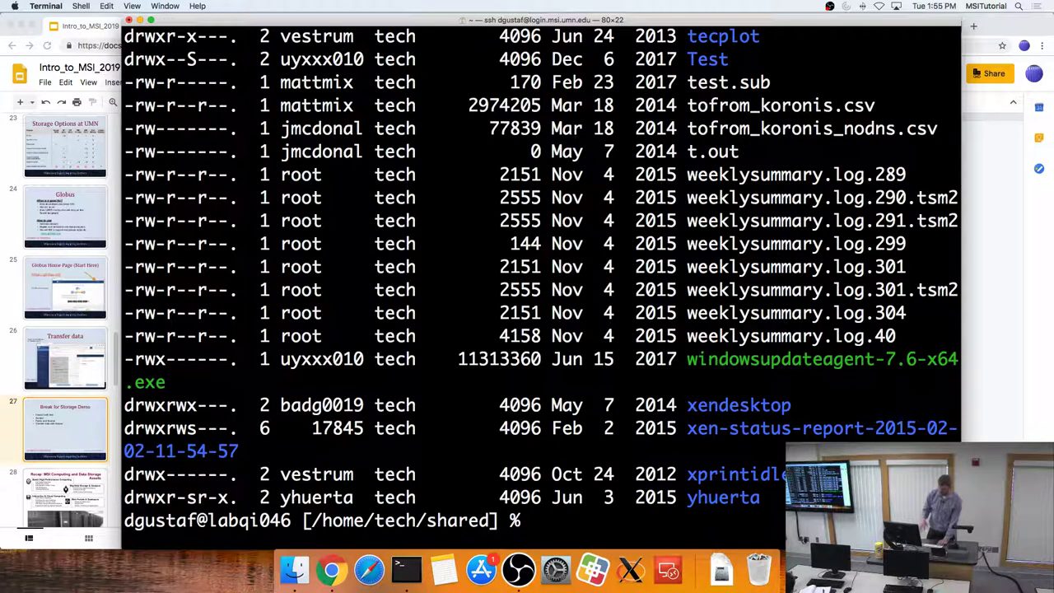
type("cd")
key("Return")
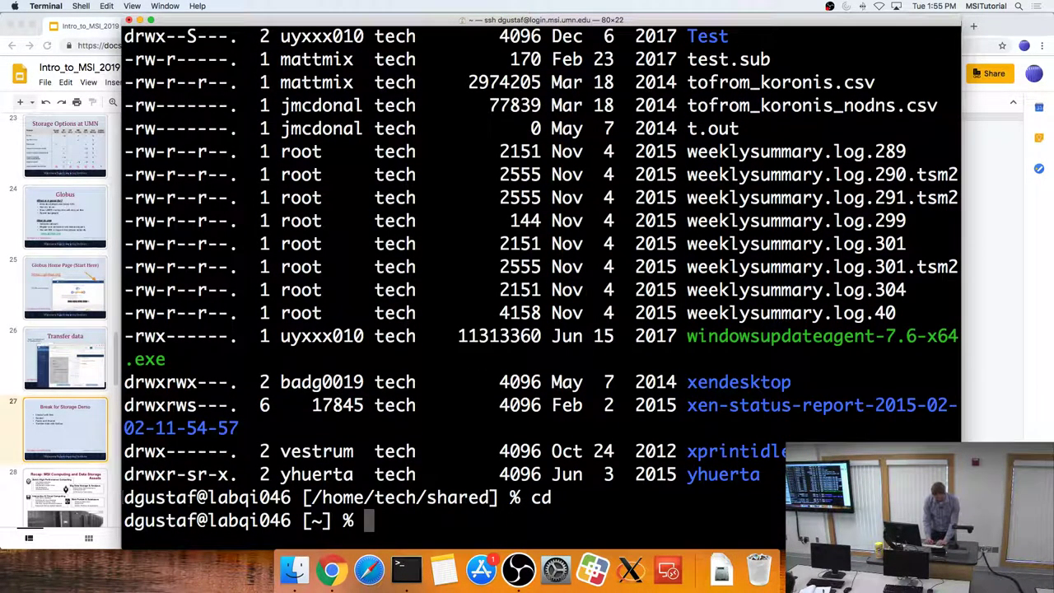
type("lear")
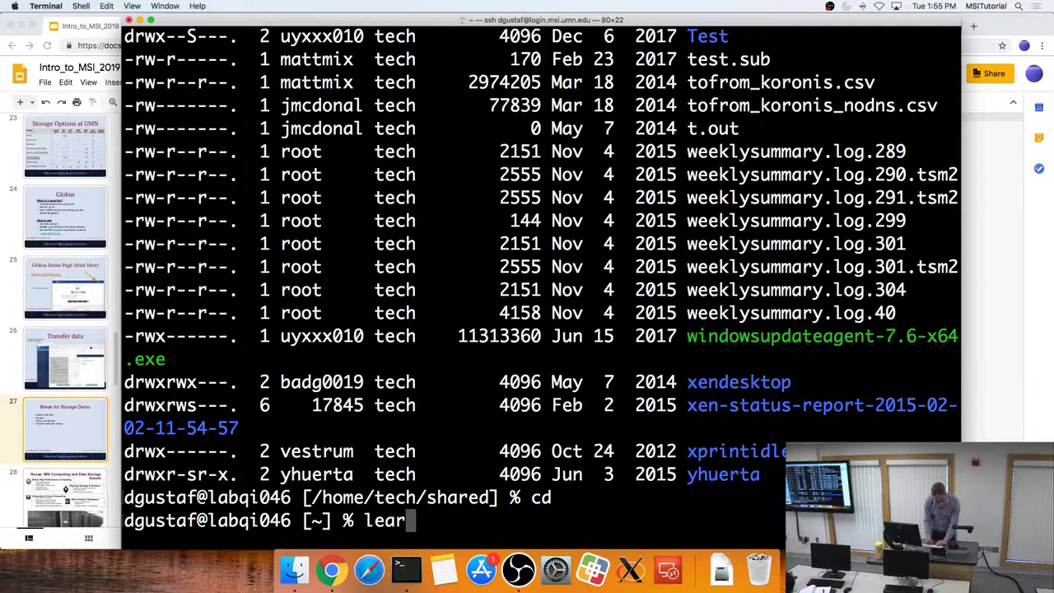
key("Return")
type("clear")
key("Return")
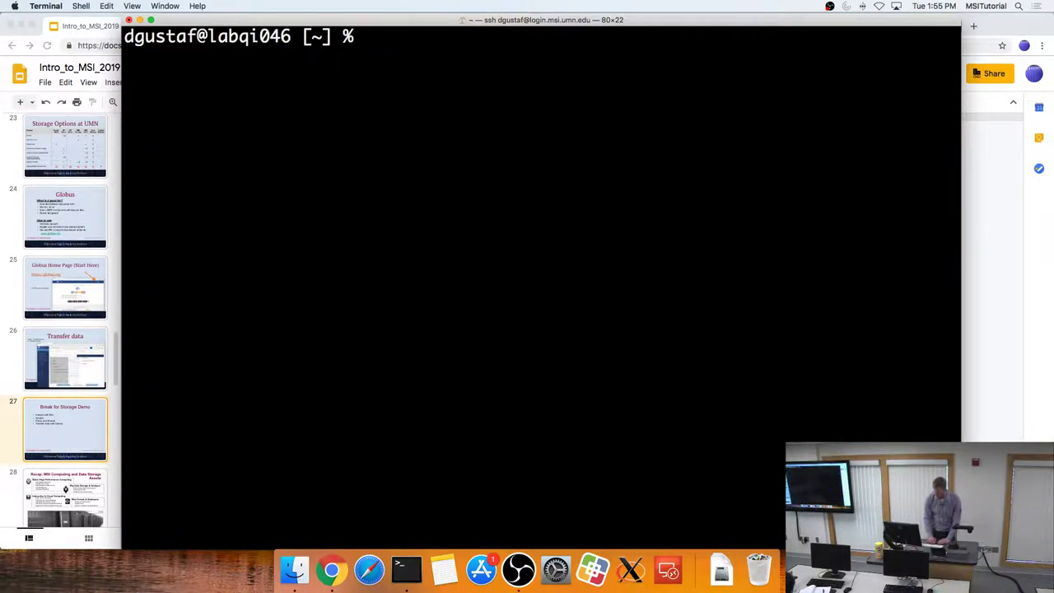